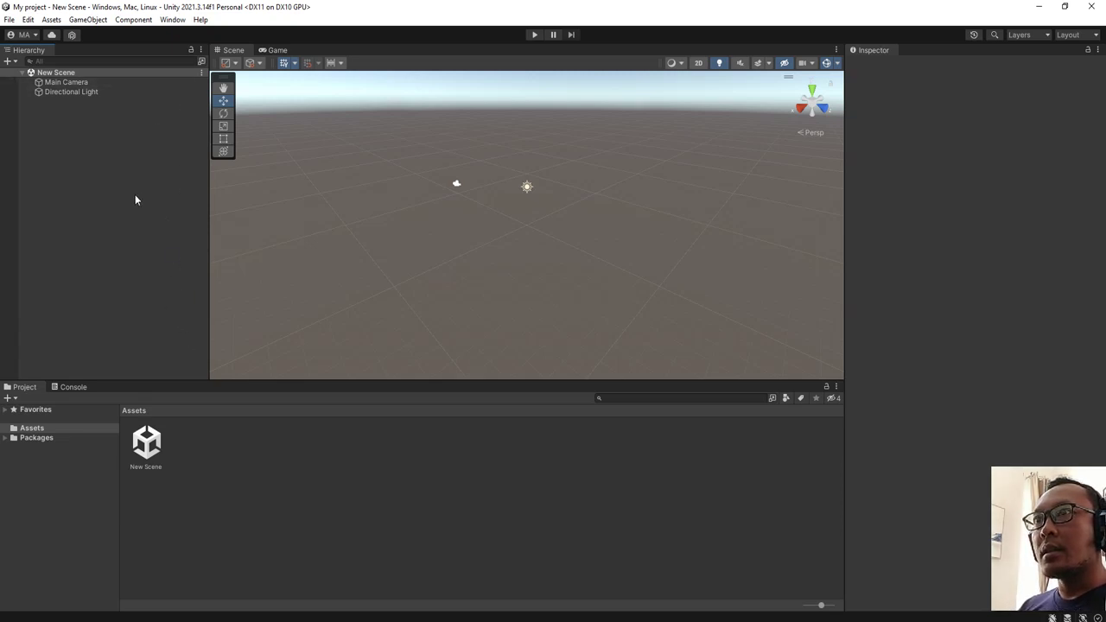
Step: Look through the Component and GameObject menus without adding anything
left_click(133, 19)
mouse_move(105, 25)
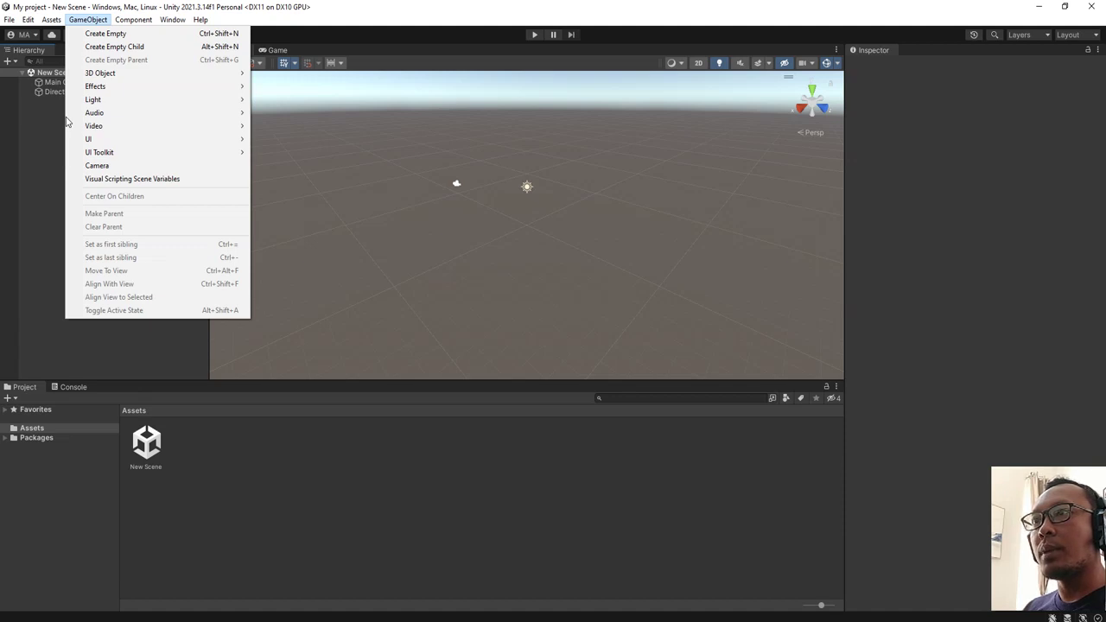
left_click(42, 167)
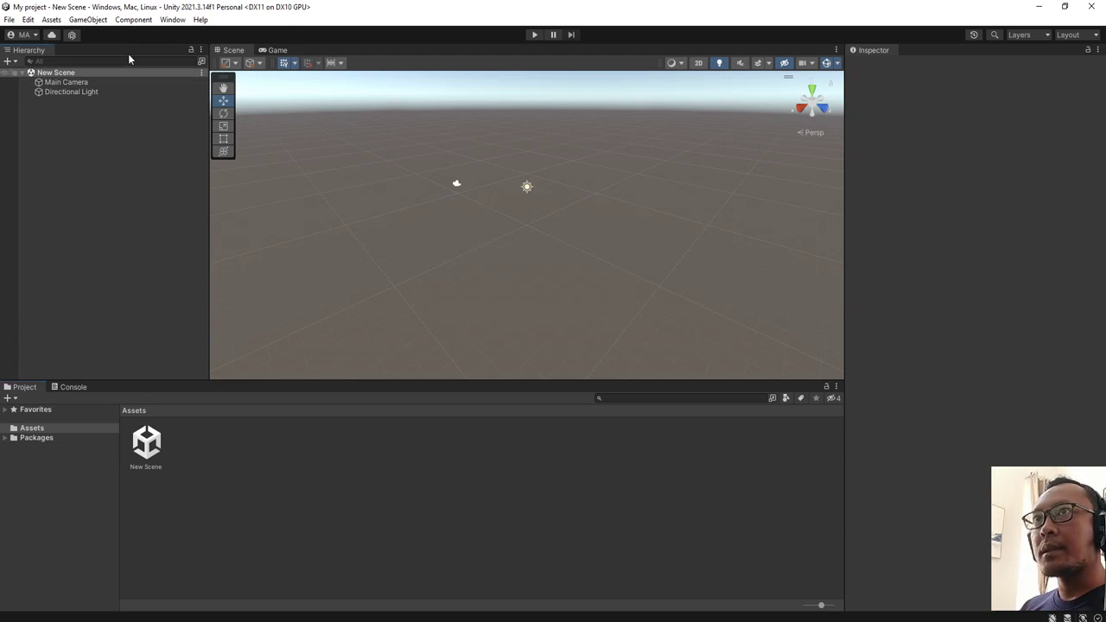
left_click(88, 19)
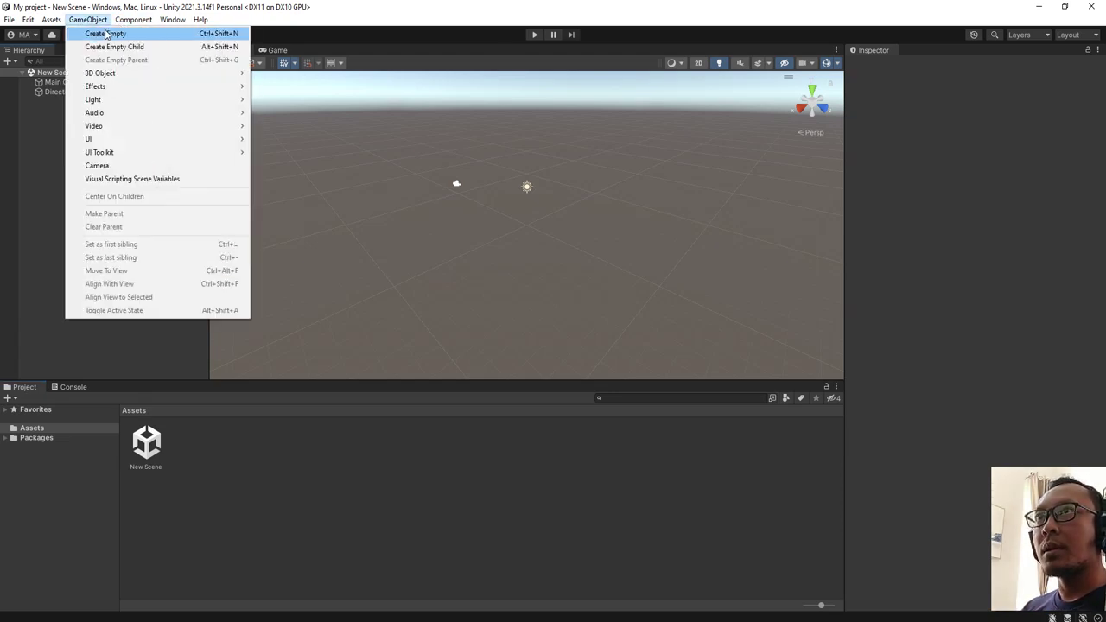
left_click(94, 19)
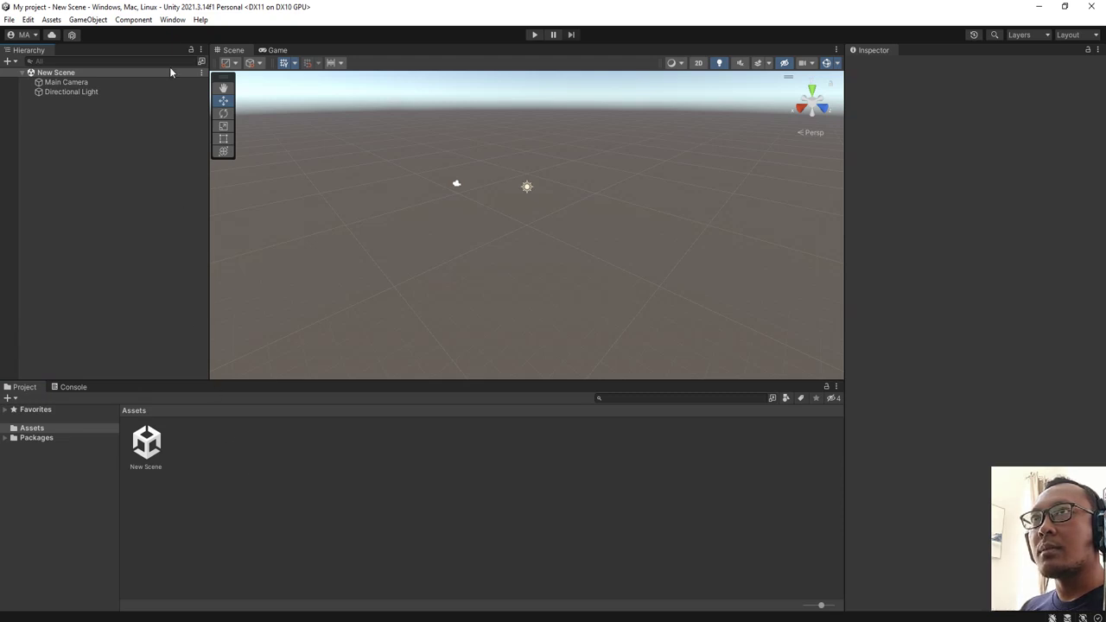
Step: Add a 3D Plane from the Hierarchy, name it f, and view it at an angle
right_click(88, 191)
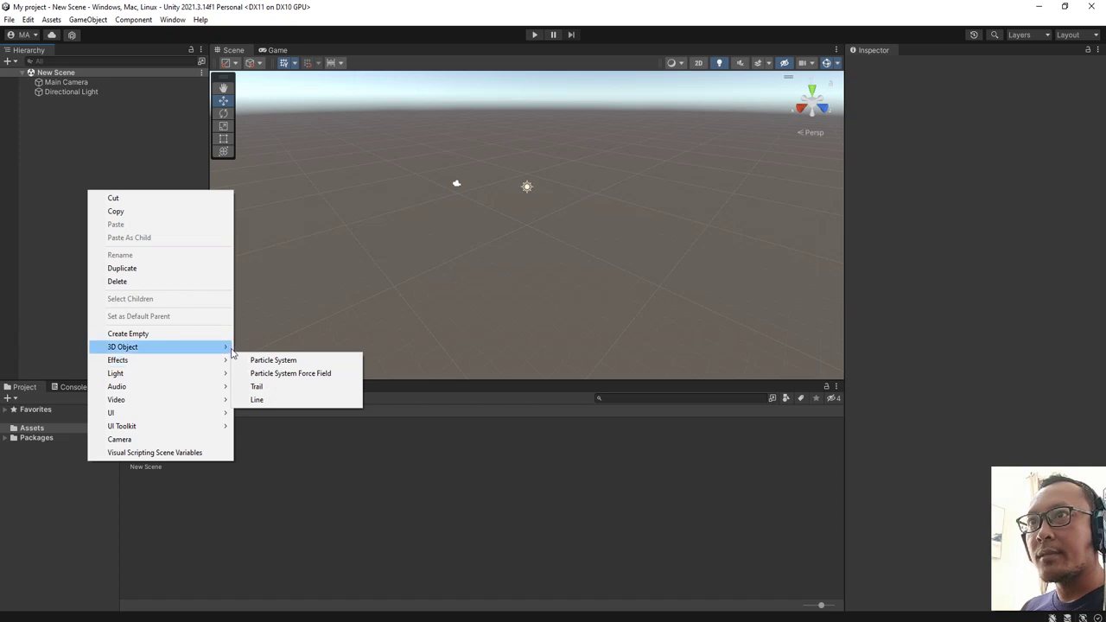
mouse_move(209, 353)
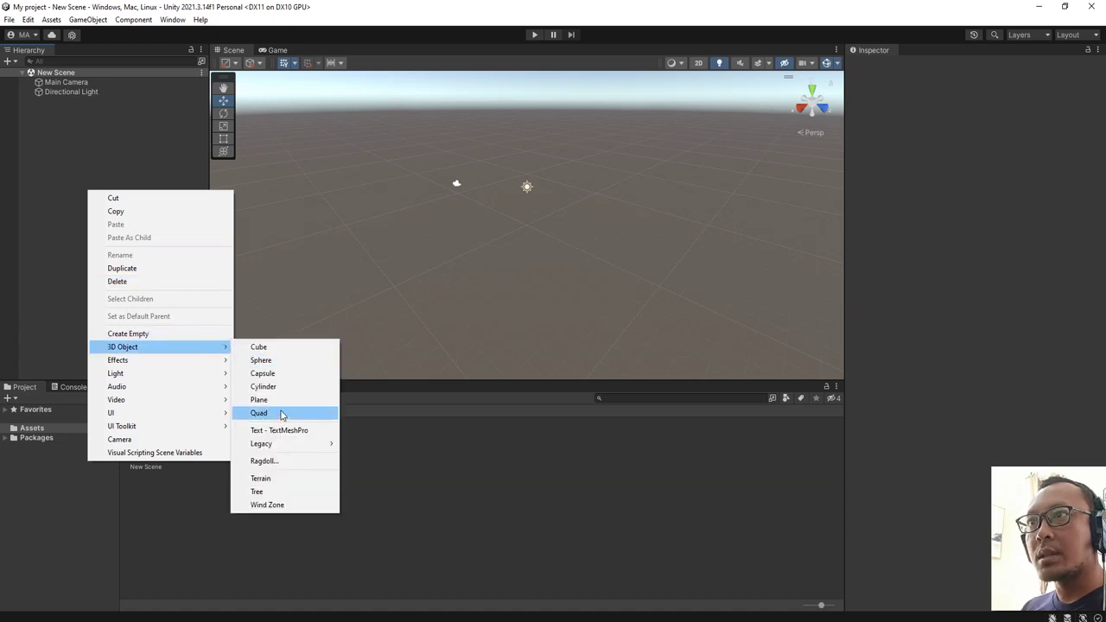
left_click(262, 400)
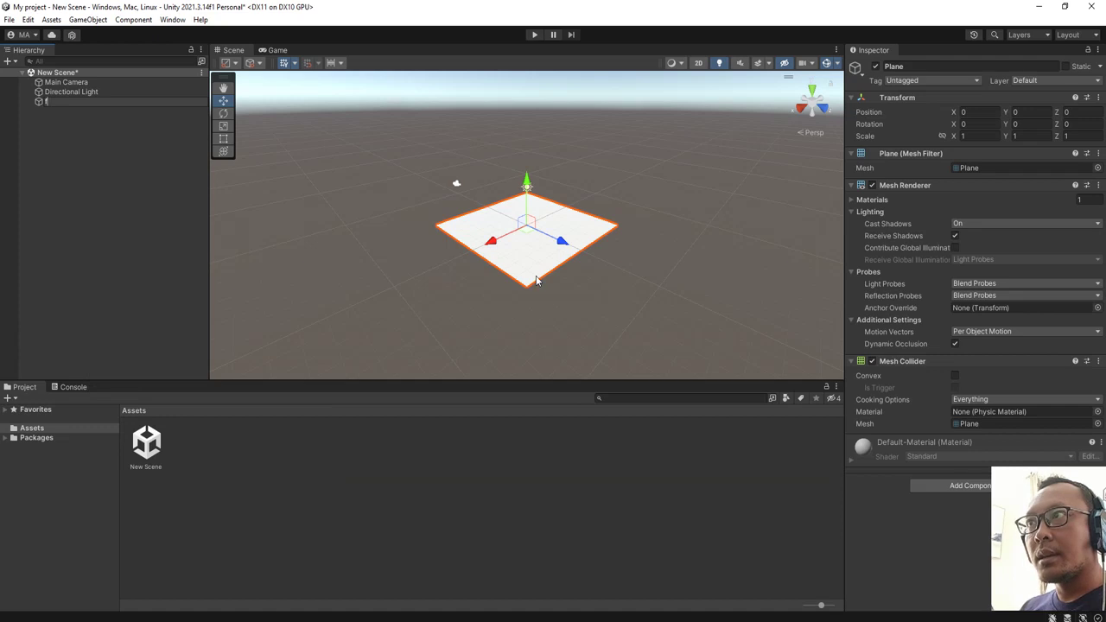
type("f")
mouse_move(535, 286)
left_mouse_down("alt")
mouse_move(510, 285)
mouse_move(567, 270)
mouse_move(533, 305)
left_mouse_up("alt")
scroll(567, 281, "up", 5)
scroll(564, 285, "down", 5)
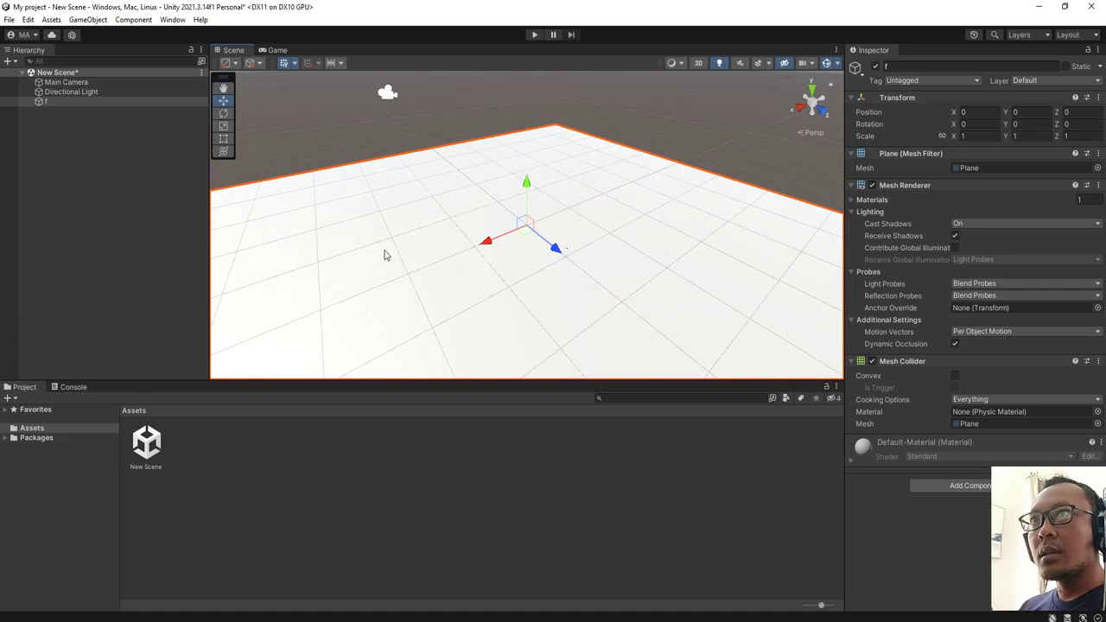
left_click(424, 207)
left_click(386, 223)
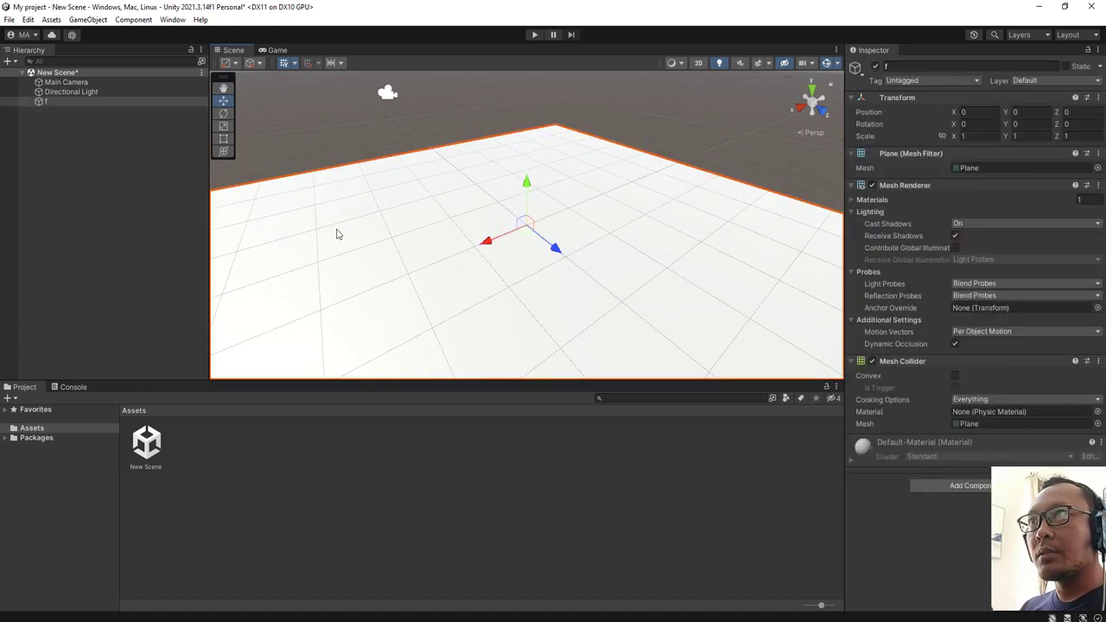
left_click(314, 568)
Step: Create a new material in Assets named floormaterial
right_click(313, 568)
left_click(396, 275)
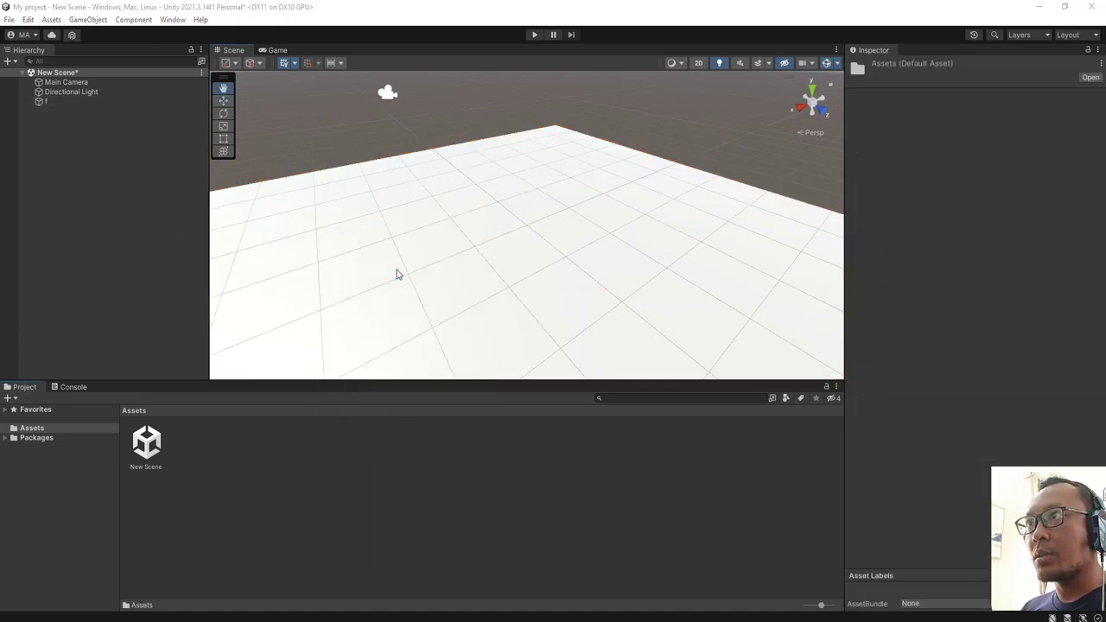
left_click(873, 121)
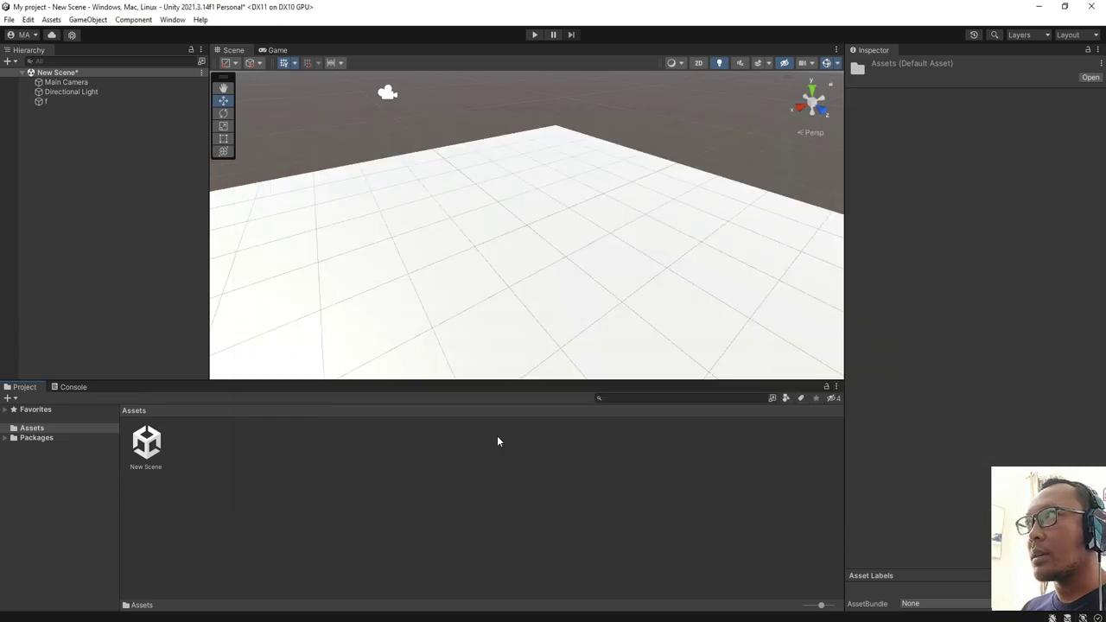
right_click(363, 458)
mouse_move(432, 142)
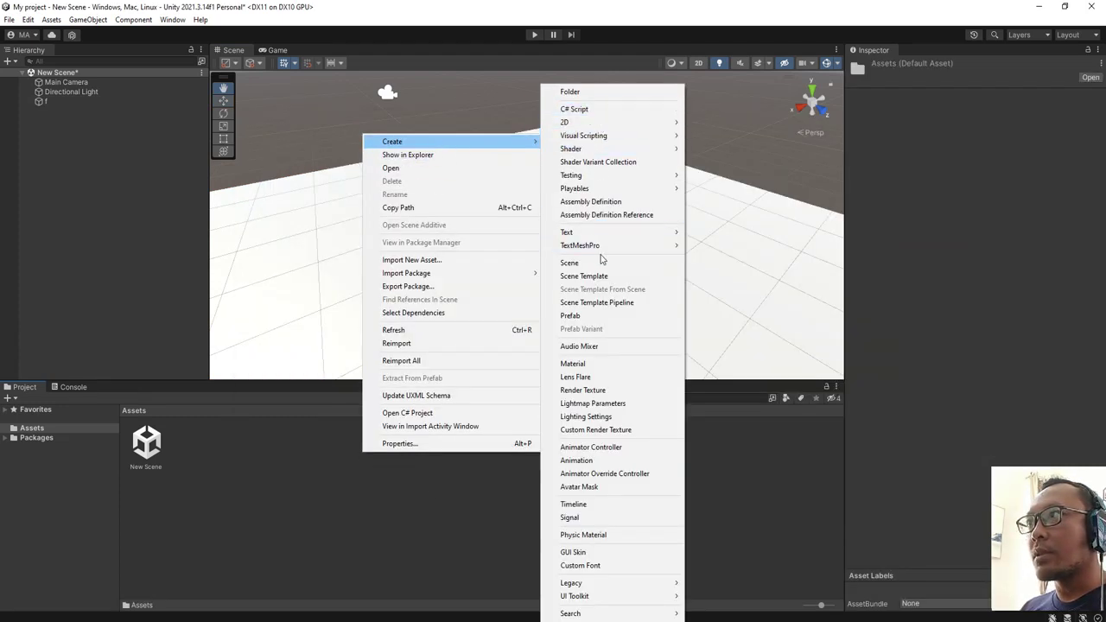
left_click(572, 364)
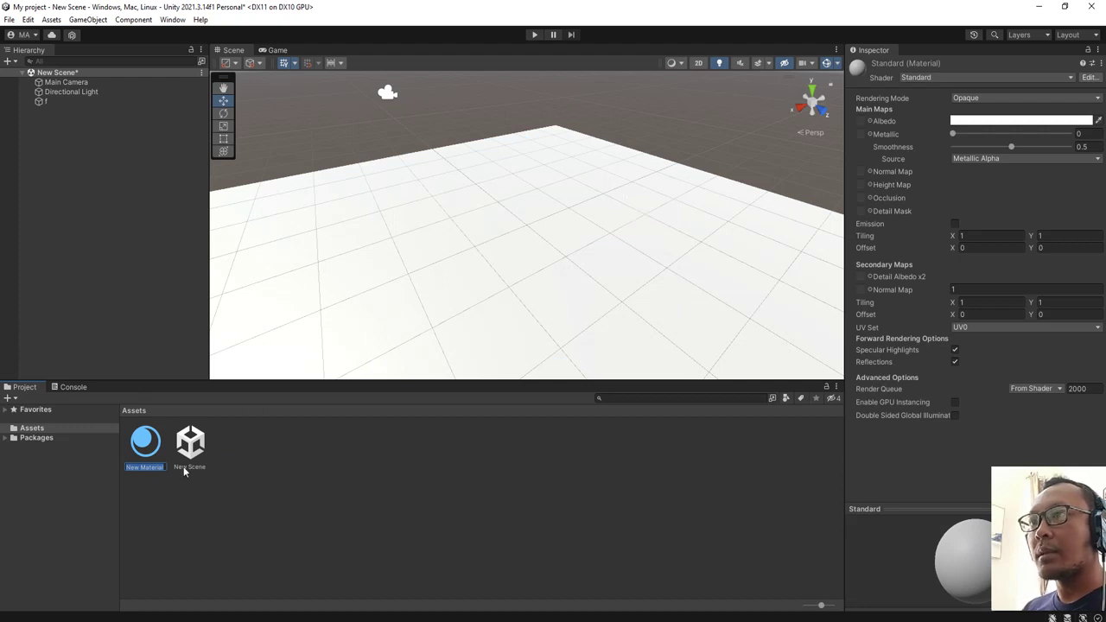
type("m")
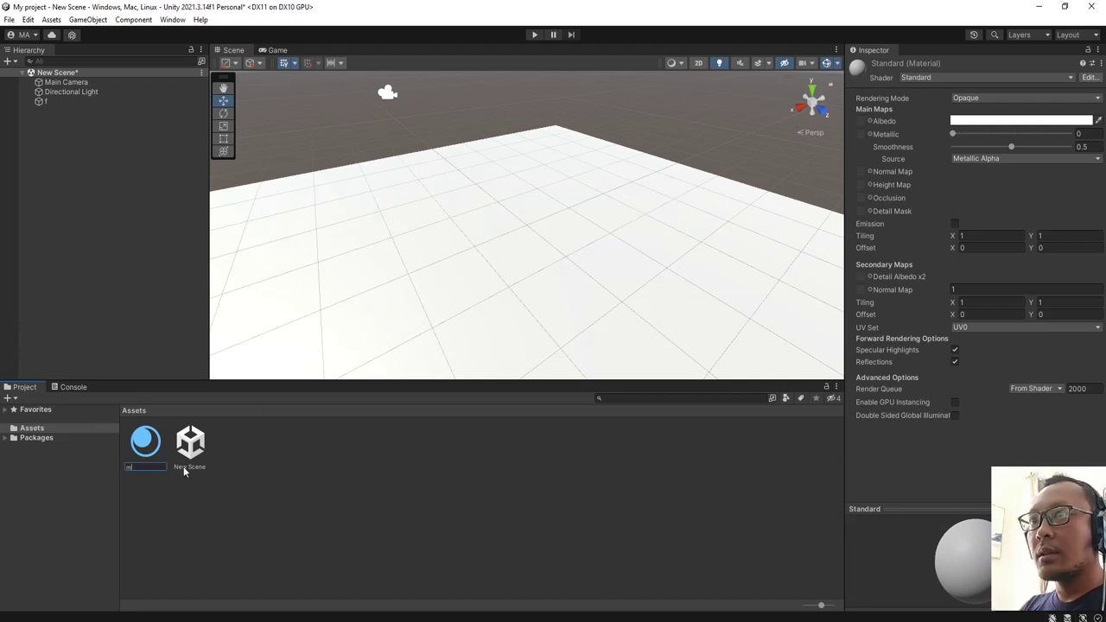
type("er")
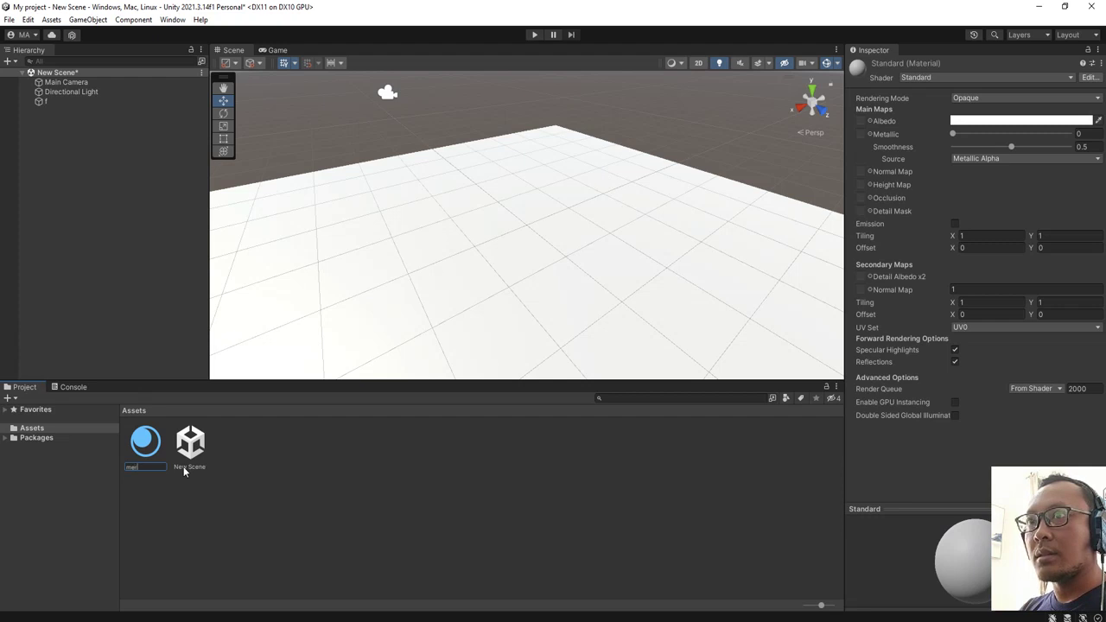
key("BackSpace")
key("BackSpace")
key("BackSpace")
type("floormaterial")
key("Return")
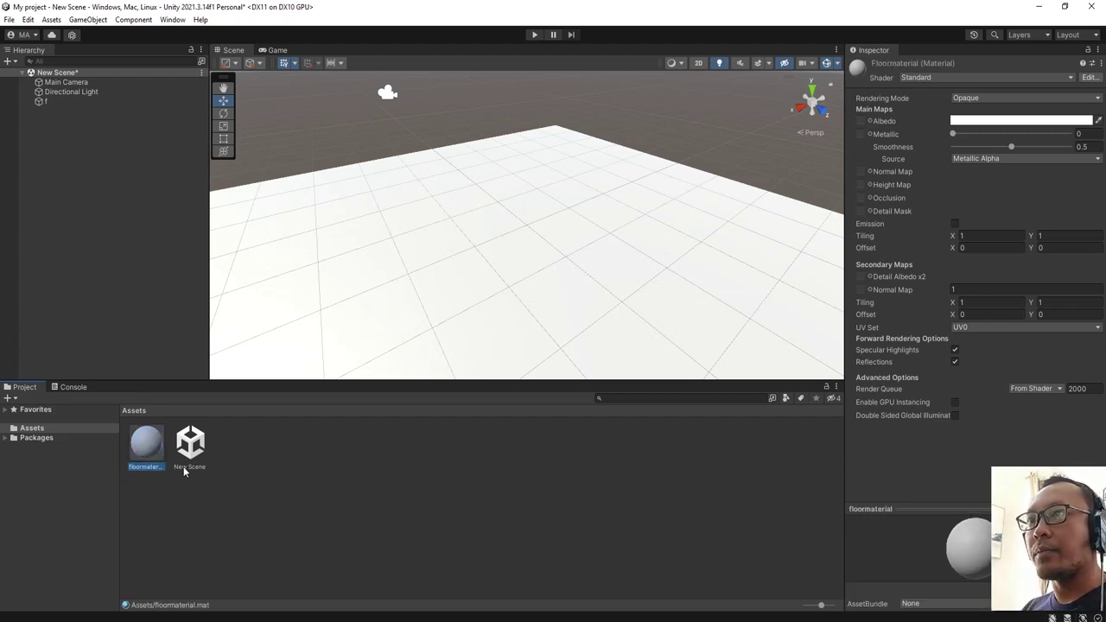
Step: Make floormaterial's albedo orange (FF8414) and apply it to the floor plane f
left_click(971, 122)
mouse_move(1023, 259)
left_mouse_down()
mouse_move(1040, 212)
mouse_move(1069, 202)
mouse_move(1071, 177)
mouse_move(1100, 181)
mouse_move(1061, 177)
left_mouse_up()
left_click(1064, 198)
left_click_drag(146, 443, 509, 226)
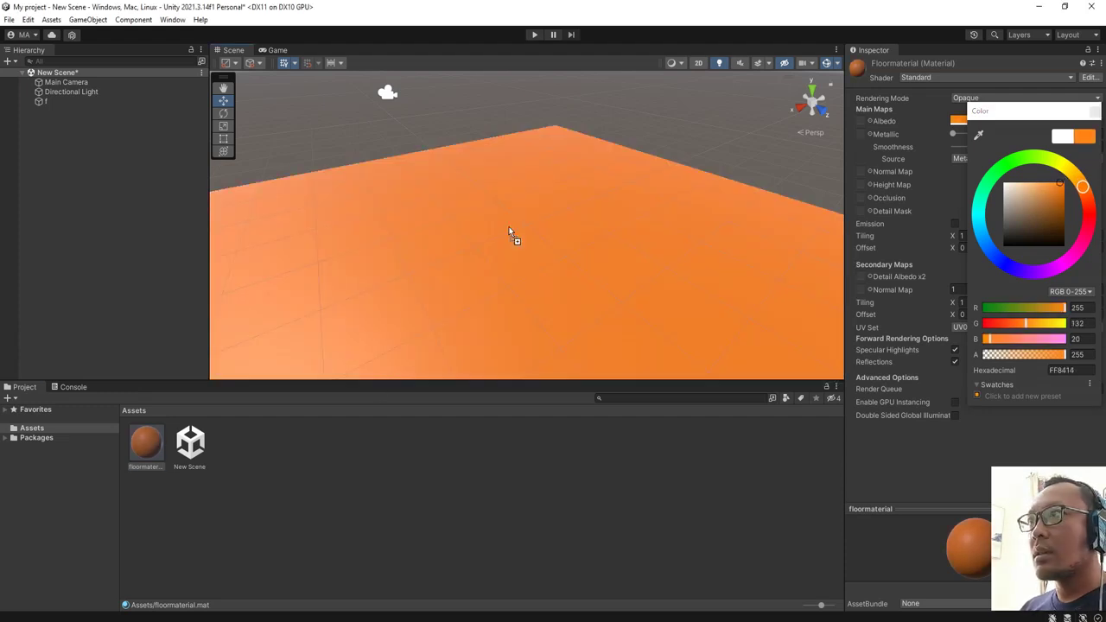
left_click(235, 476)
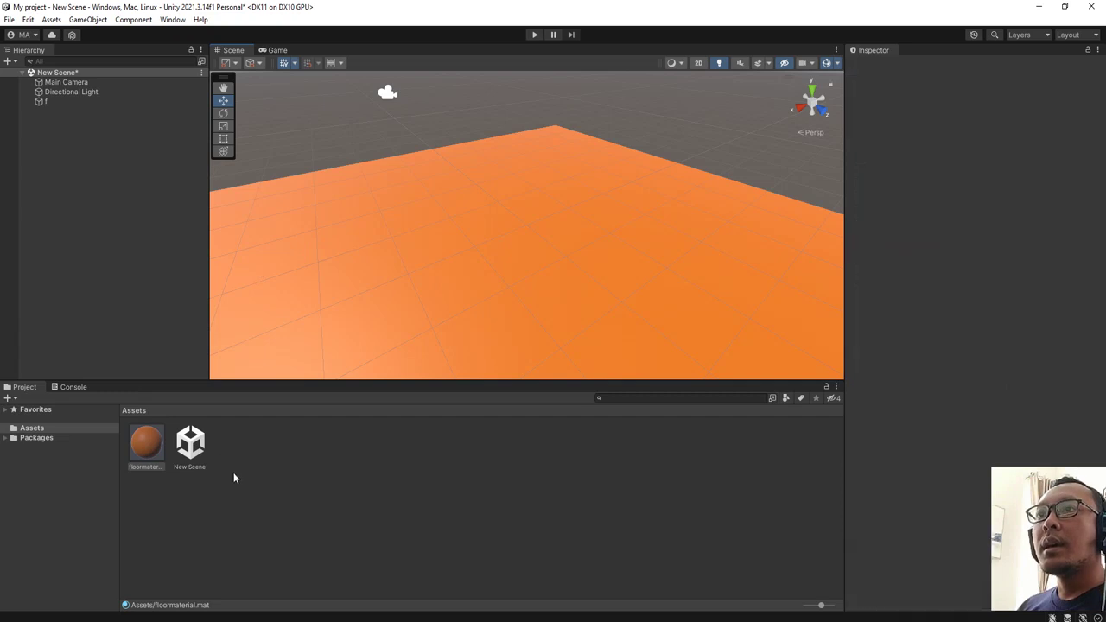
right_click(302, 474)
Step: Add a Cube at the back left, then duplicate it and stretch the copy into a long block
left_click(95, 190)
right_click(95, 190)
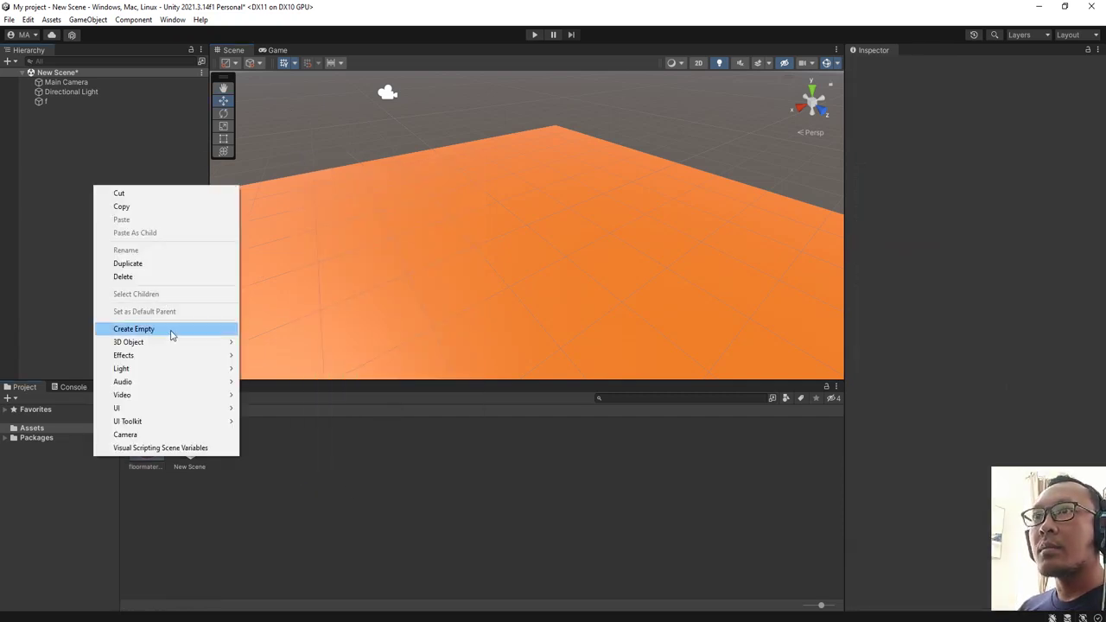
left_click(290, 342)
left_click_drag(504, 238, 251, 108)
key("ctrl+d")
left_click(224, 137)
left_click_drag(531, 197, 591, 230)
left_click_drag(412, 274, 486, 289, "alt")
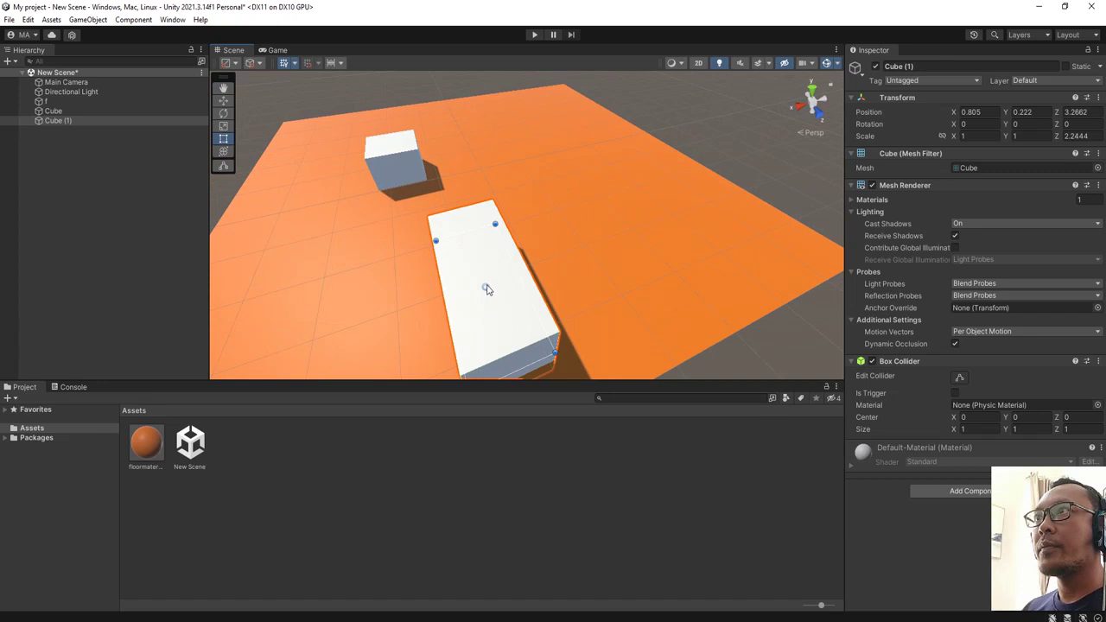
Step: Duplicate the long block, move the third block toward the back and narrow it to half width
key("ctrl+d")
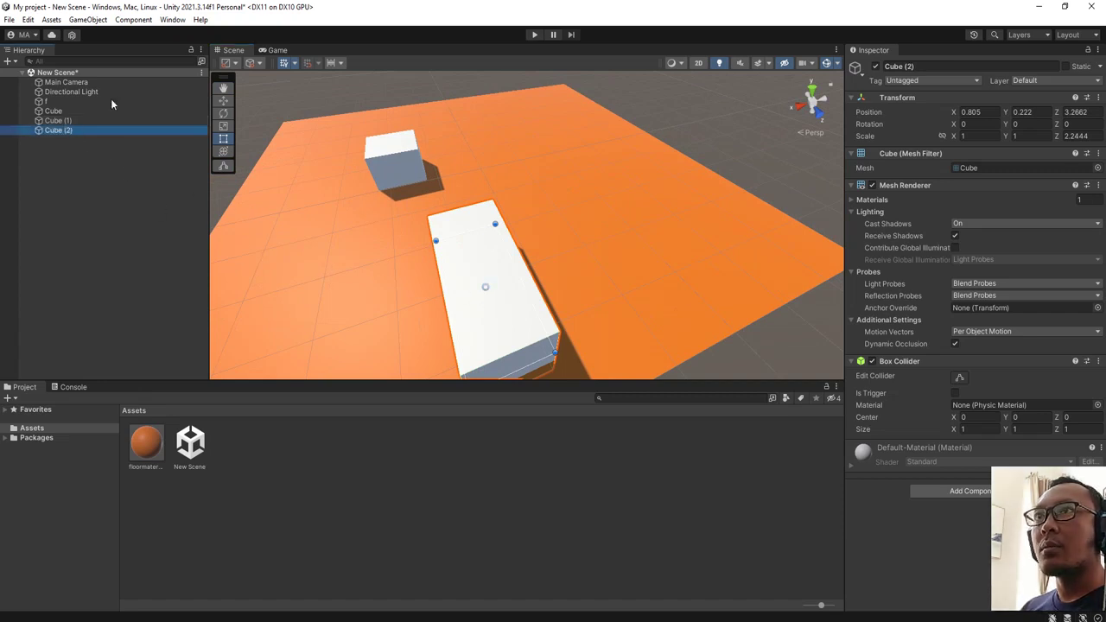
key("w")
left_click_drag(481, 300, 507, 151)
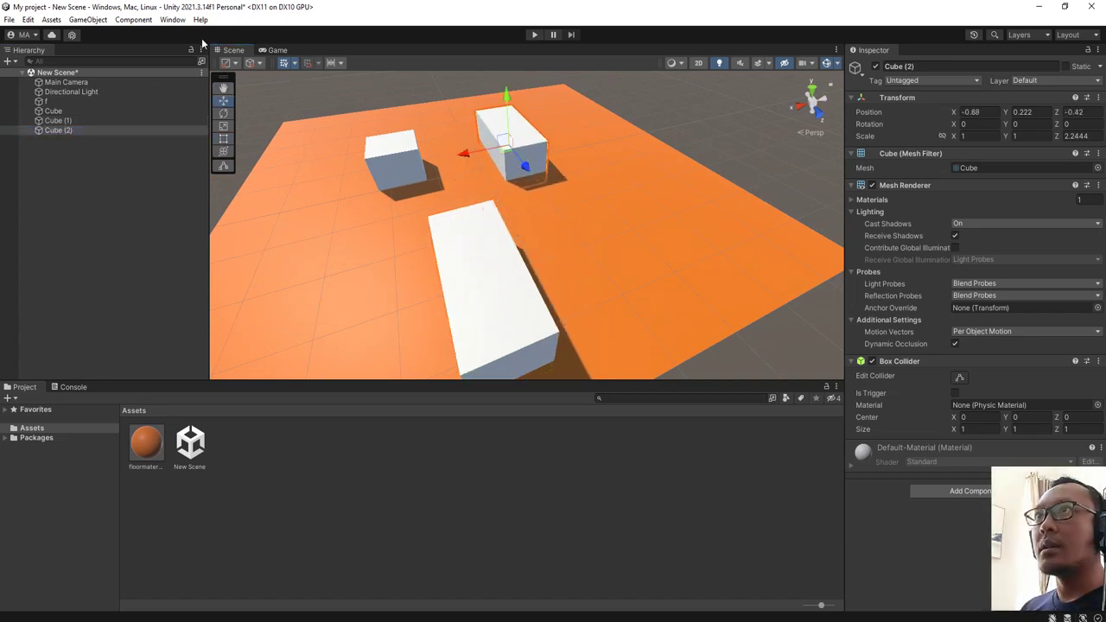
left_click(222, 139)
left_click_drag(499, 150, 522, 149)
left_click_drag(481, 223, 442, 198, "alt")
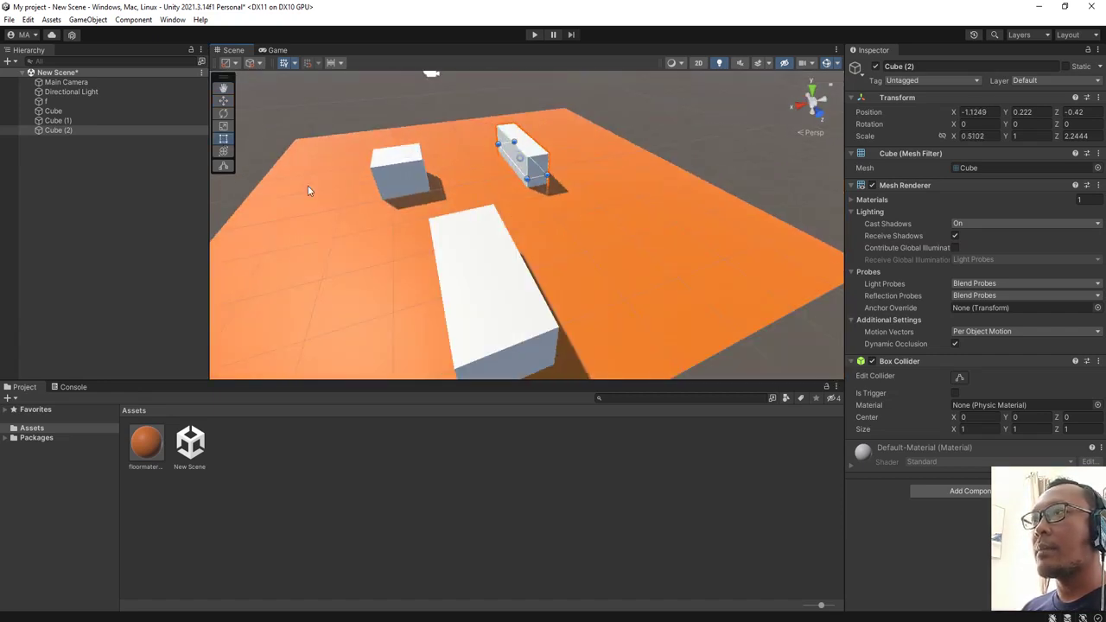
left_click(138, 215)
Step: Add a Capsule to the scene, deleting a Sphere added by mistake first
right_click(86, 203)
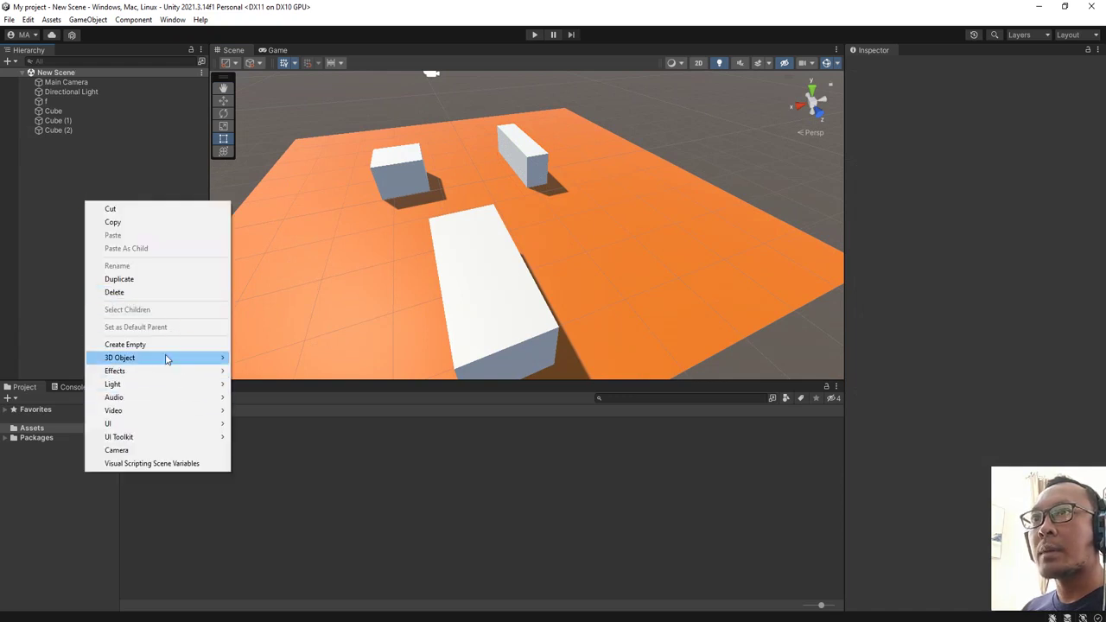
mouse_move(207, 362)
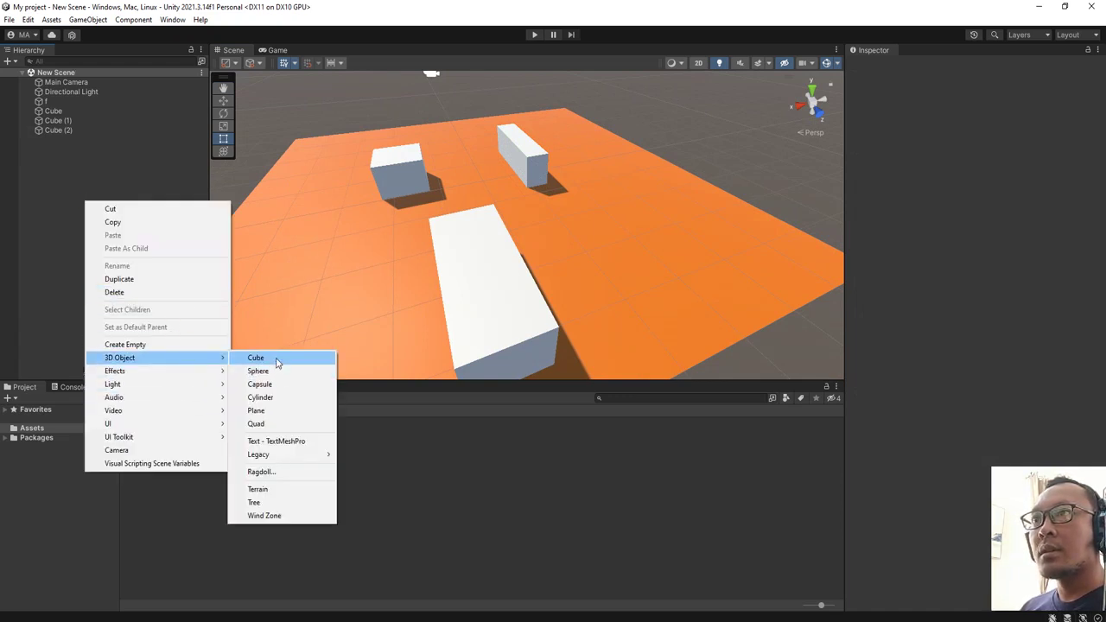
left_click(273, 371)
key("Delete")
right_click(104, 184)
mouse_move(229, 344)
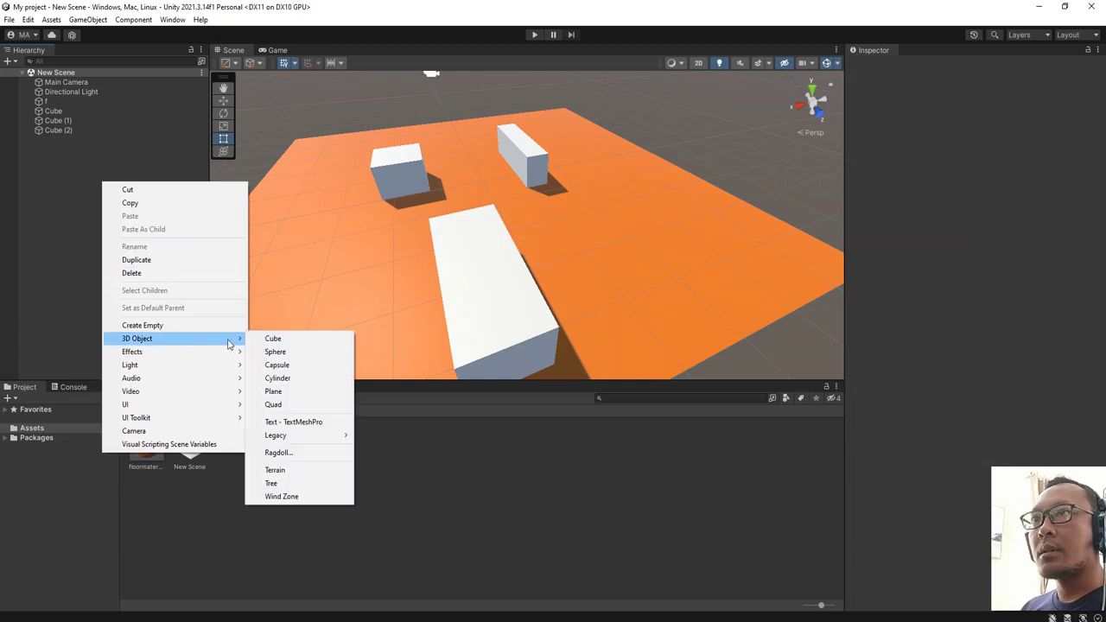
left_click(276, 364)
scroll(547, 281, "down", 5)
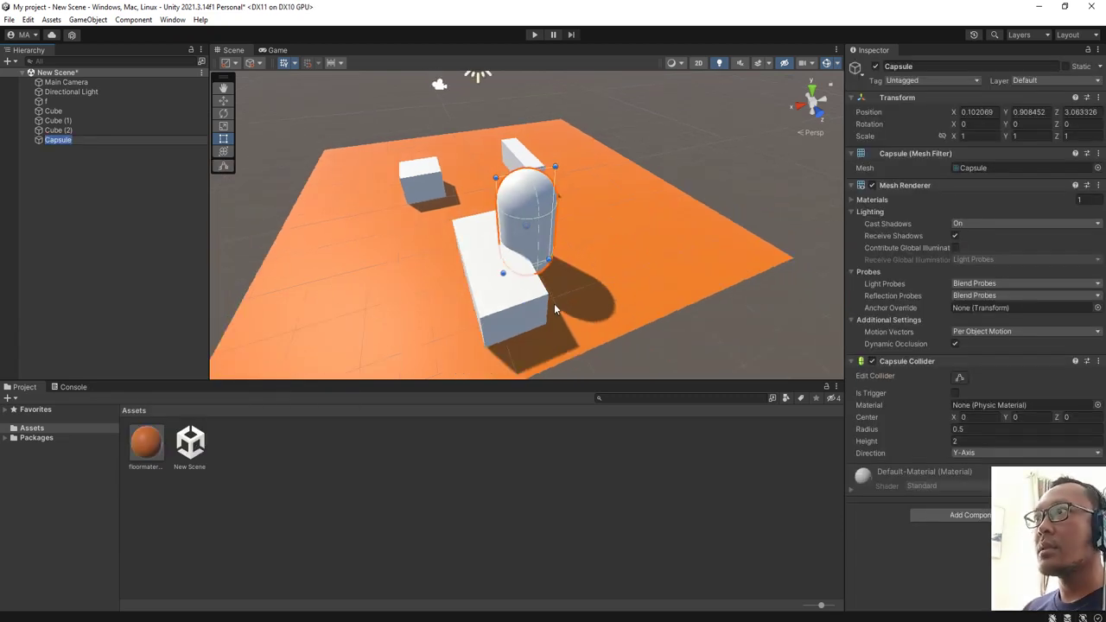
left_click_drag(554, 305, 488, 291, "alt")
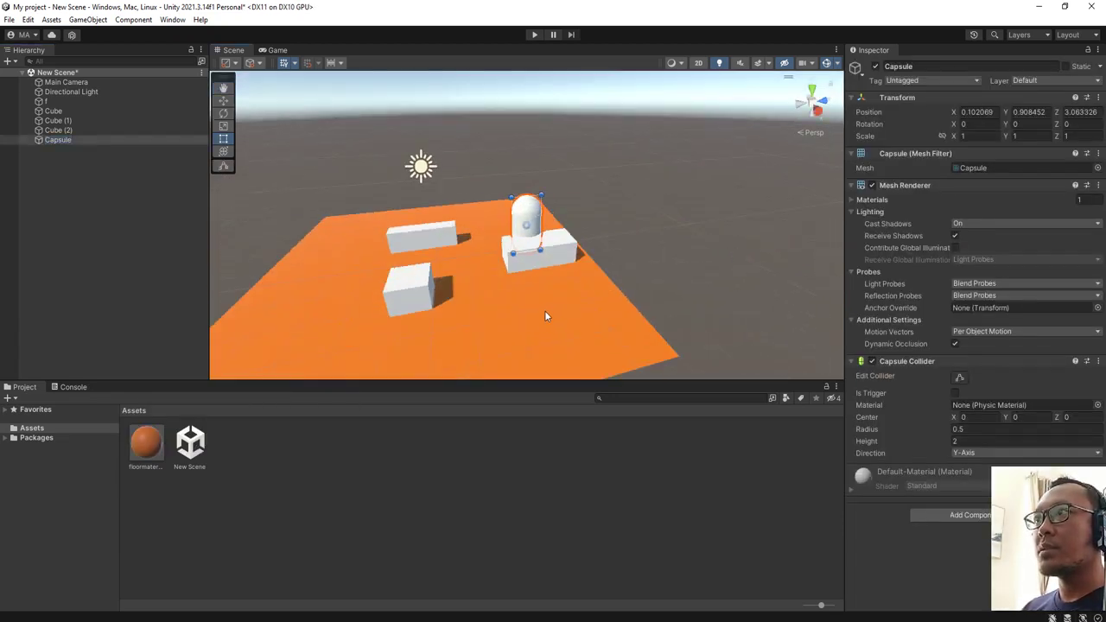
scroll(544, 316, "down", 3)
left_click(490, 261)
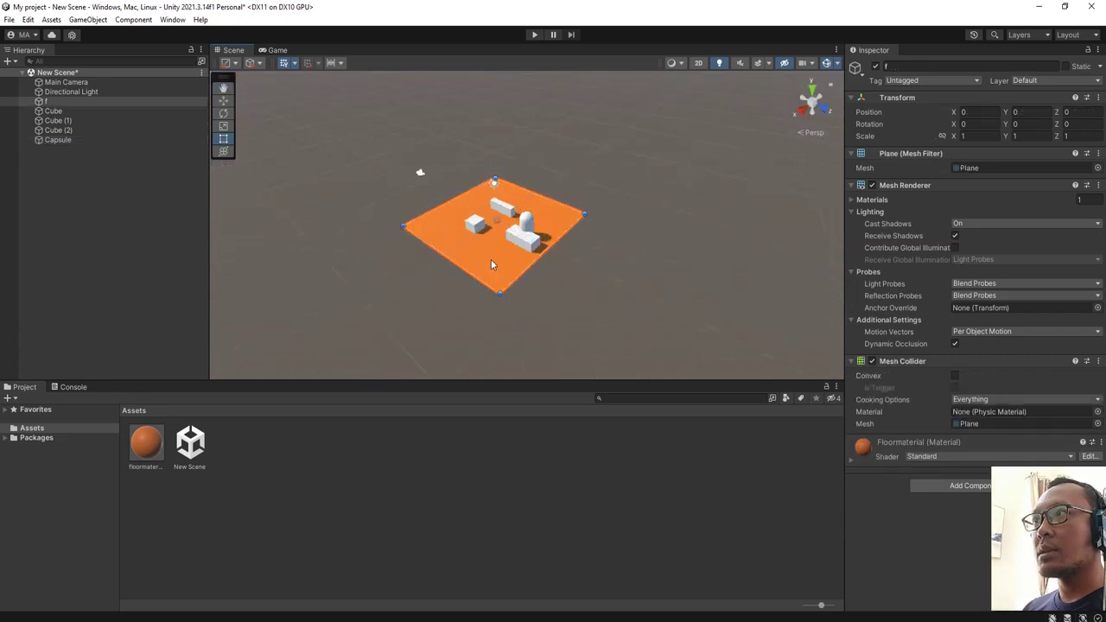
Step: Scale the floor f up to about 7.66 and enlarge all three cubes together
left_click(223, 125)
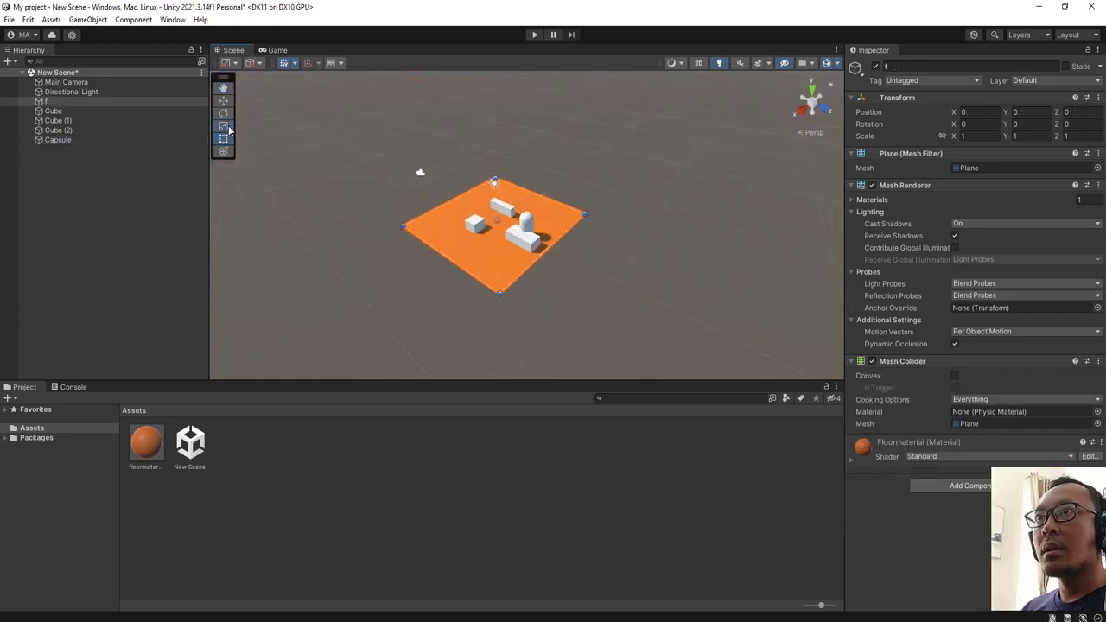
left_click_drag(514, 194, 639, 77)
left_click(65, 110)
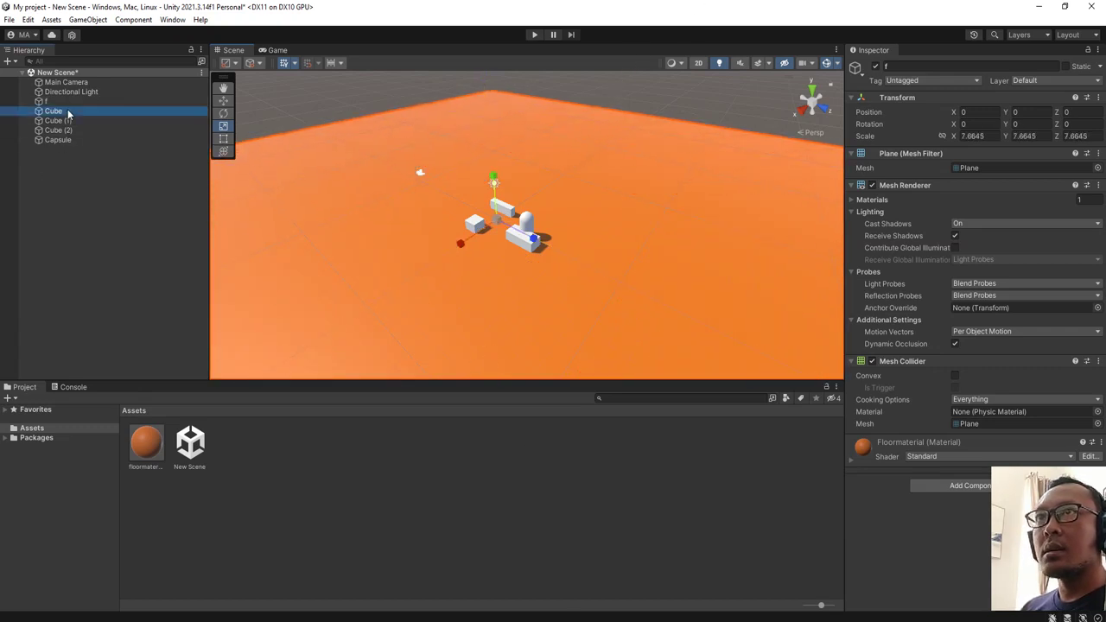
left_click(64, 120, "ctrl")
left_click(65, 129, "ctrl")
left_click_drag(508, 222, 767, 32)
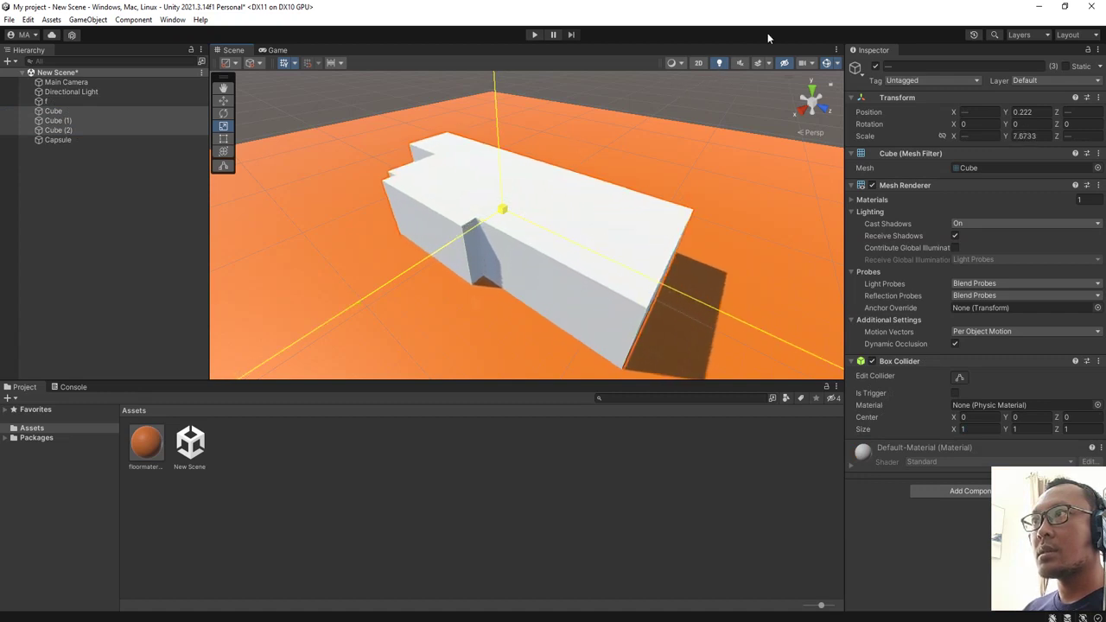
left_click(88, 229)
Step: Spread the three cubes apart across the floor, moving Cube left, Cube (1) forward, Cube (2) back
left_click(61, 111)
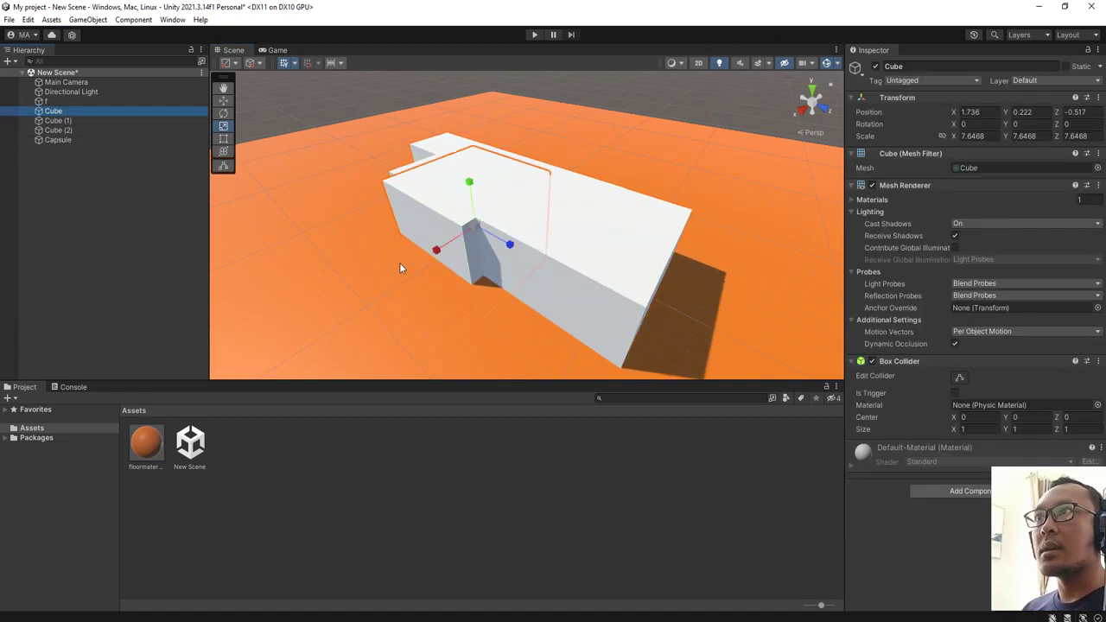
left_click(223, 100)
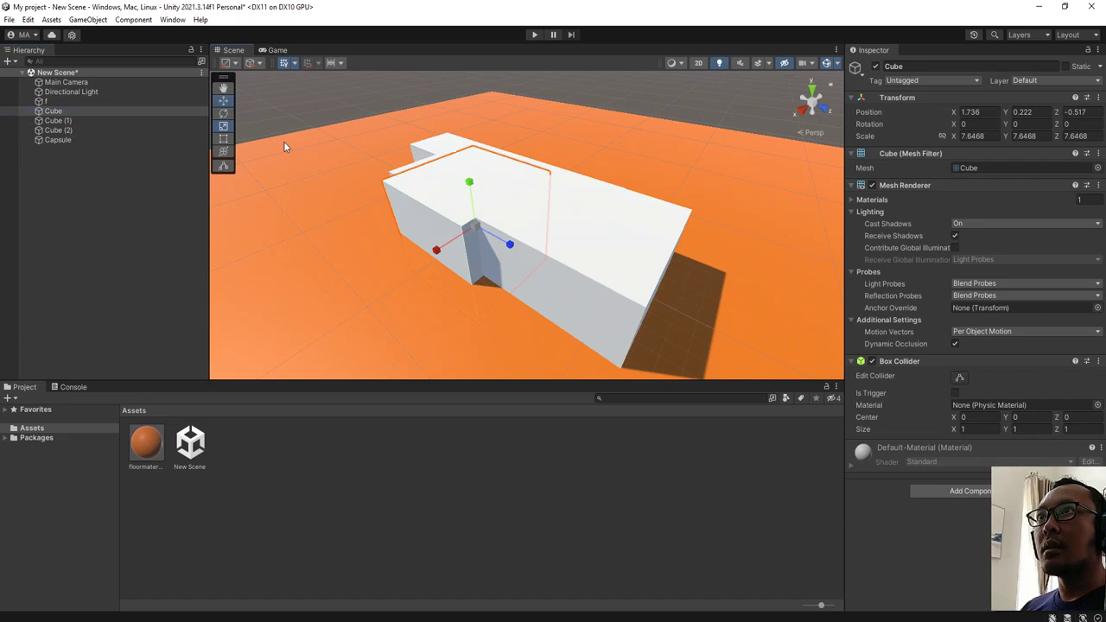
scroll(508, 344, "down", 5)
left_click_drag(501, 235, 358, 270)
left_click(535, 262)
left_click_drag(523, 246, 622, 345)
left_click(526, 222)
left_click_drag(521, 228, 660, 233)
left_click(526, 227)
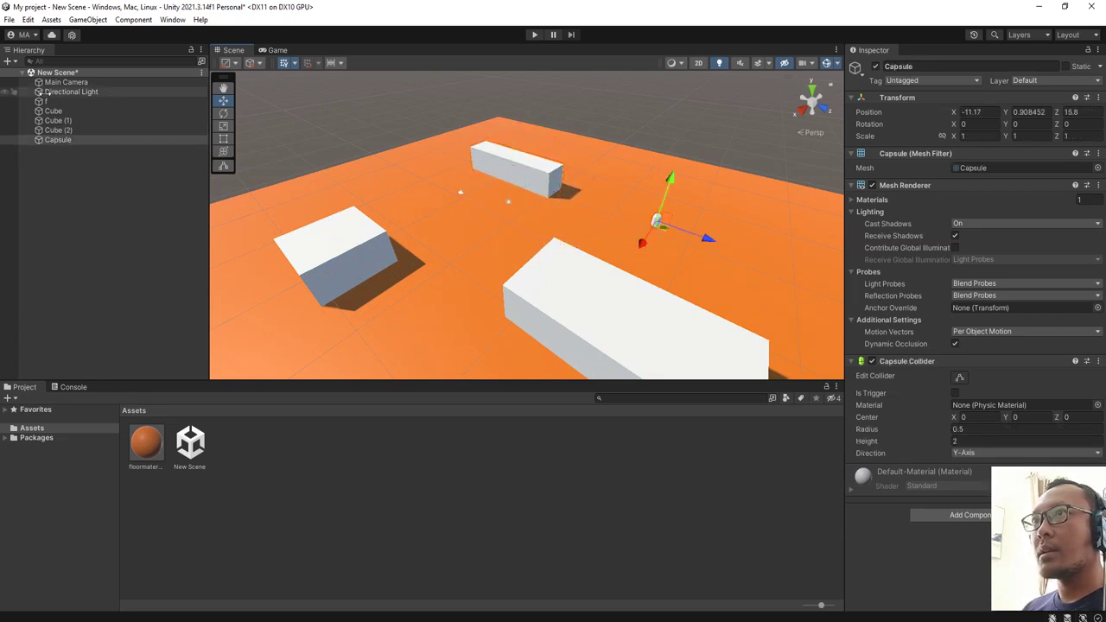
Step: Rename the Capsule to Player
left_click(60, 142)
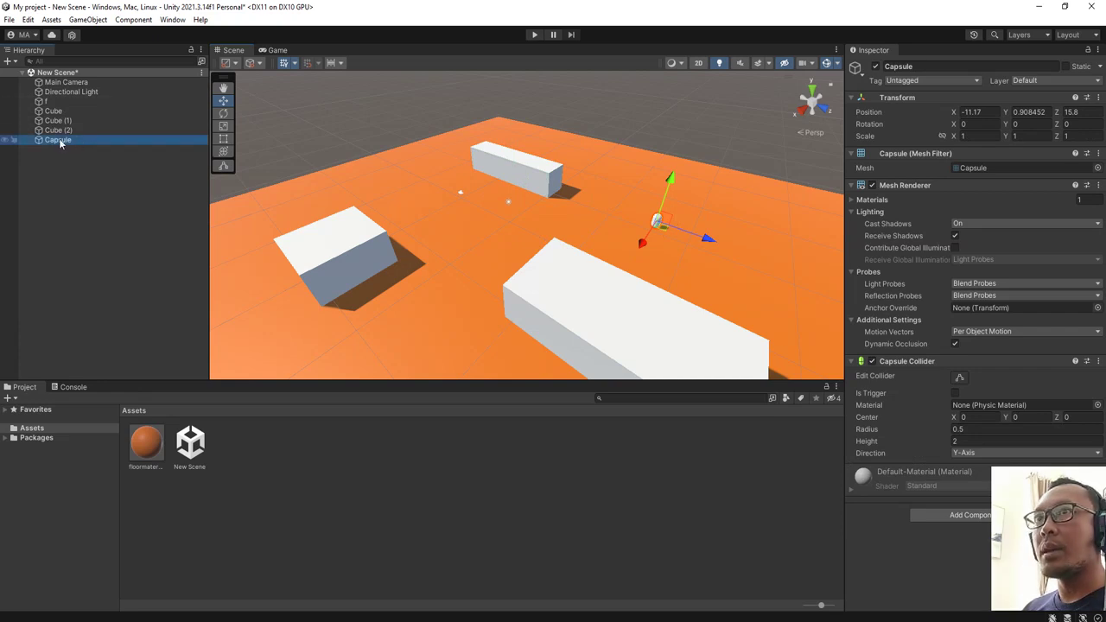
key("F2")
type("Playe")
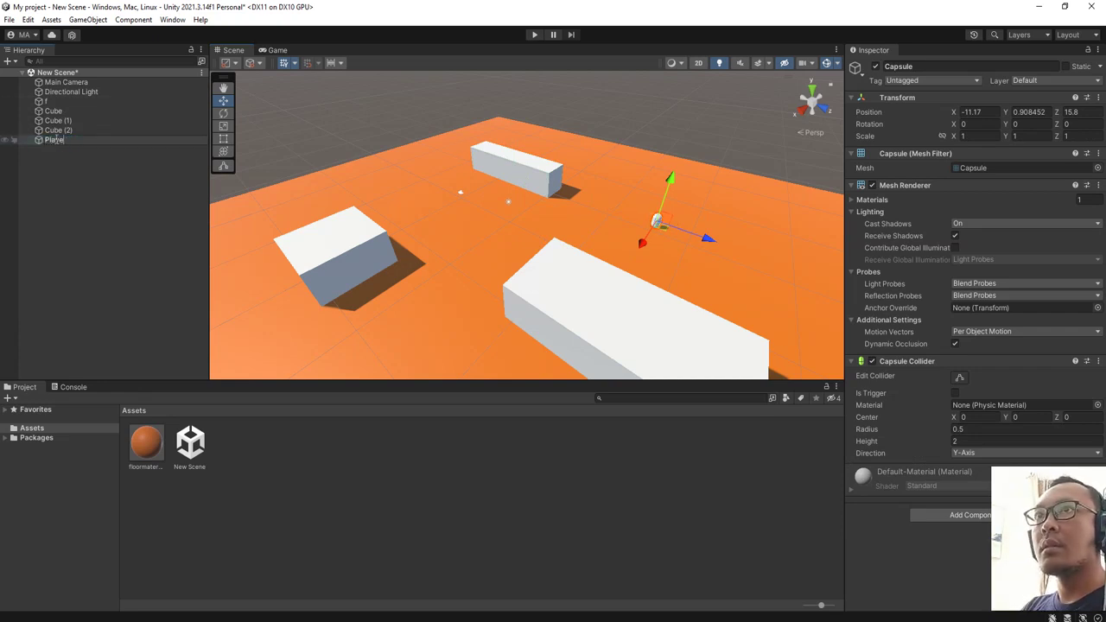
type("r")
key("Return")
Step: Duplicate Player, move the copy elsewhere on the floor, and rename it Enemy
key("ctrl+d")
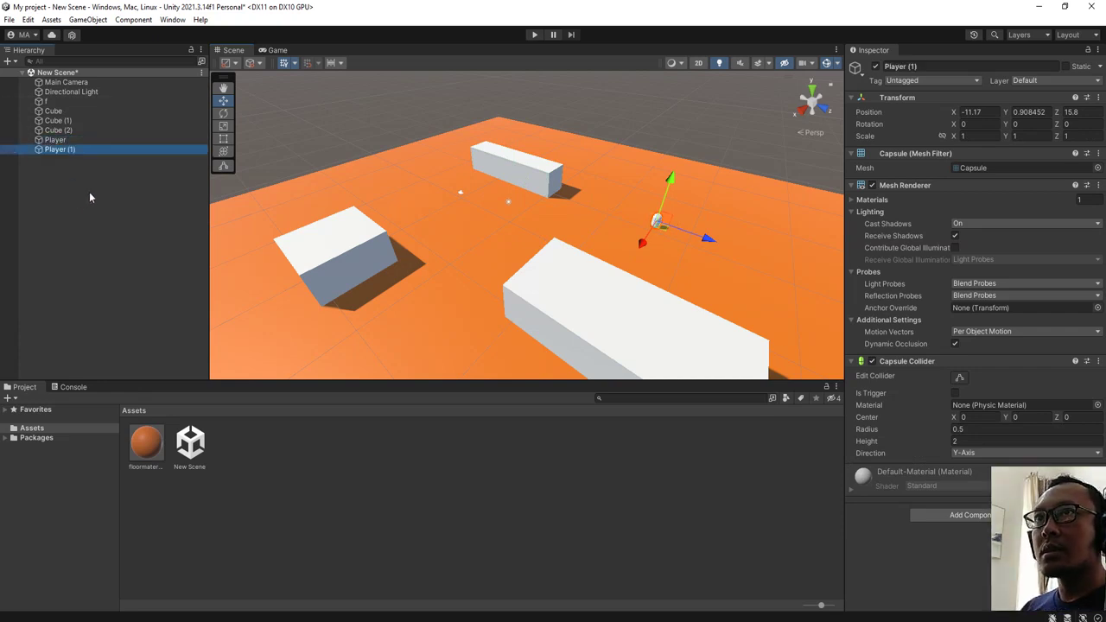
left_click_drag(664, 231, 323, 352)
left_click_drag(424, 283, 457, 267, "alt")
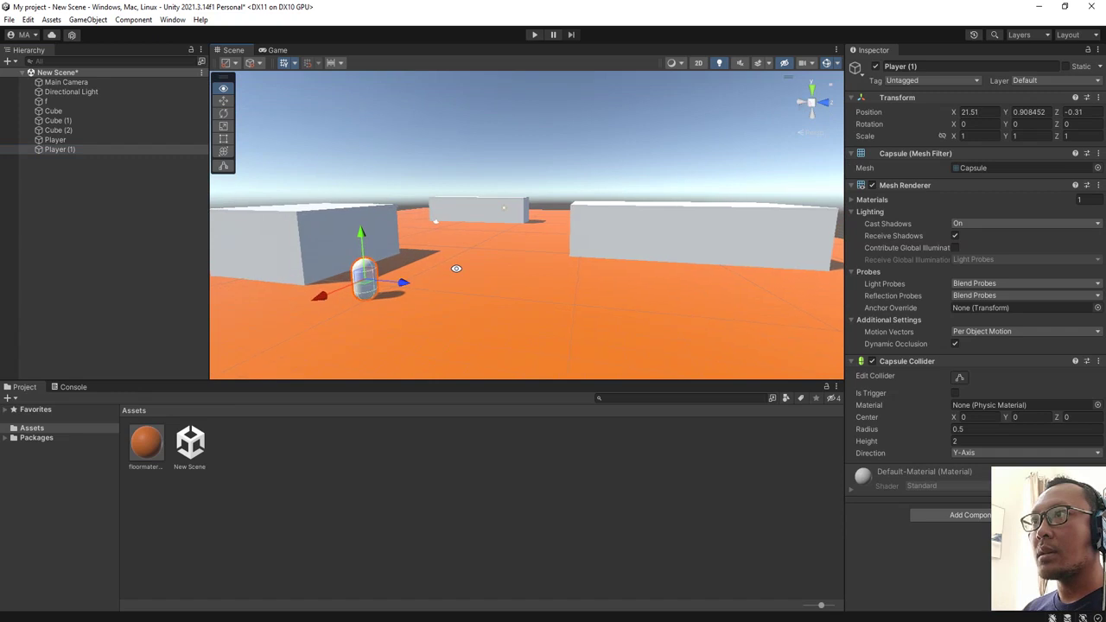
left_click(61, 149)
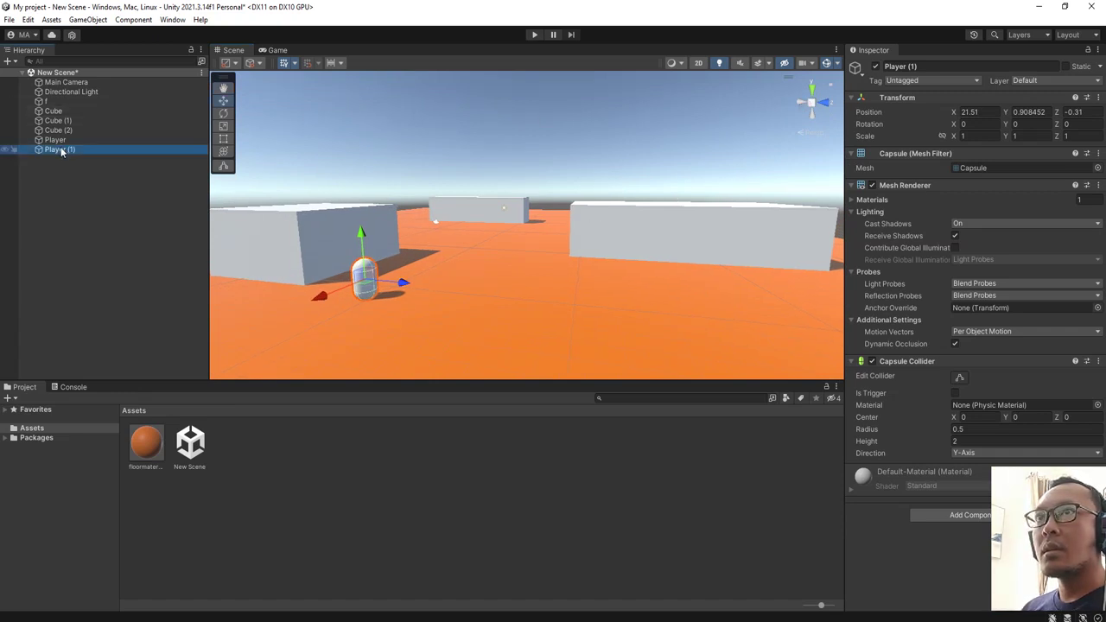
left_click(58, 151)
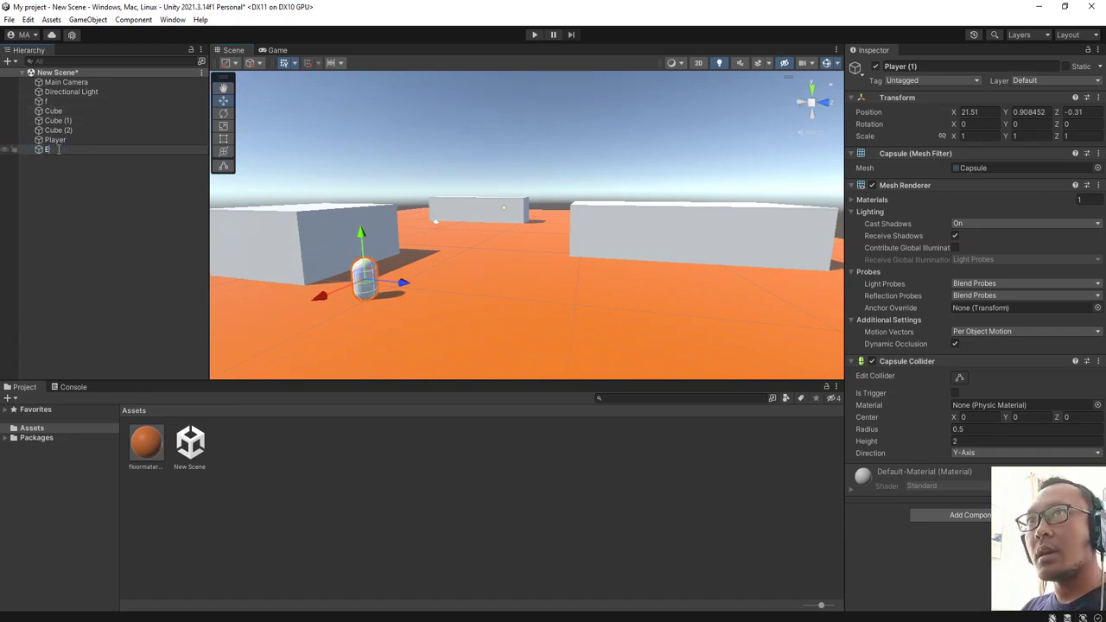
key("Return")
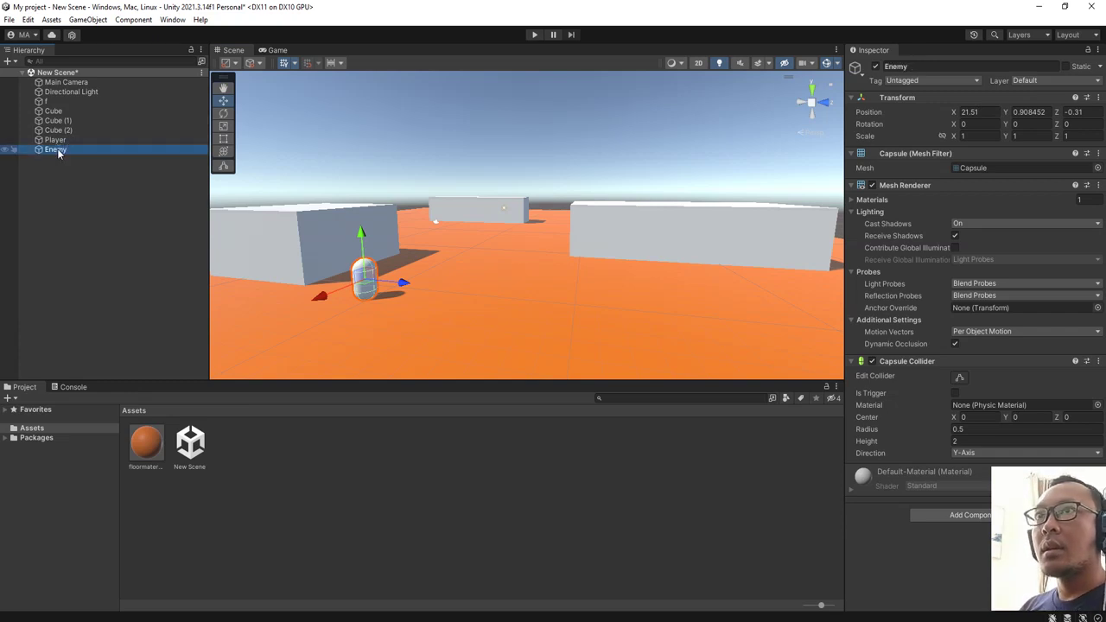
Step: Set the Player capsule's Tag to Player
left_click(56, 140)
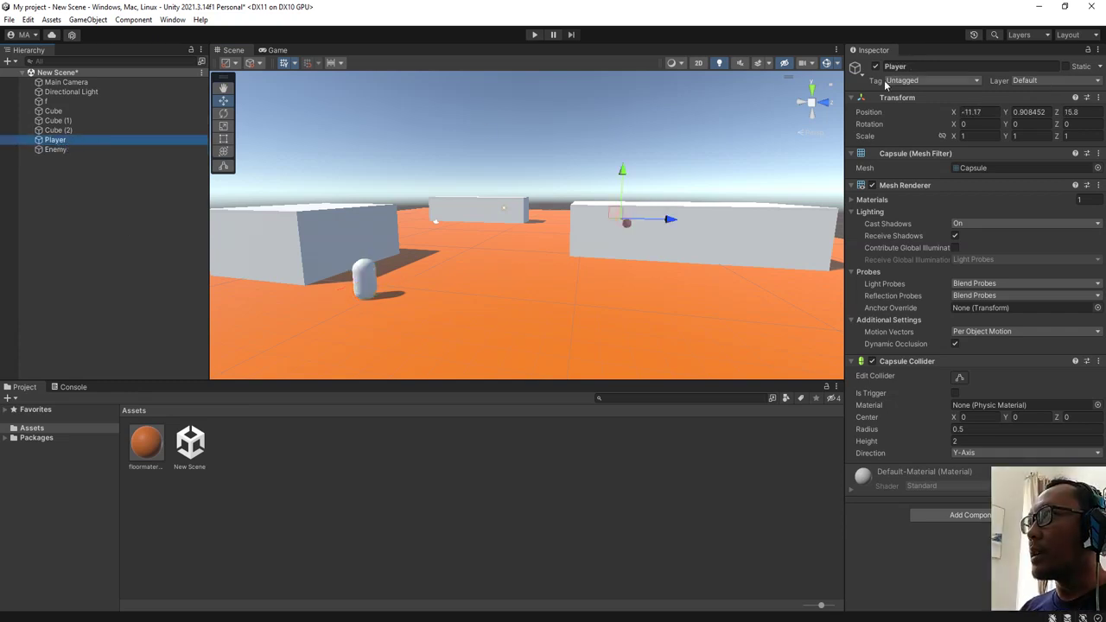
left_click(932, 79)
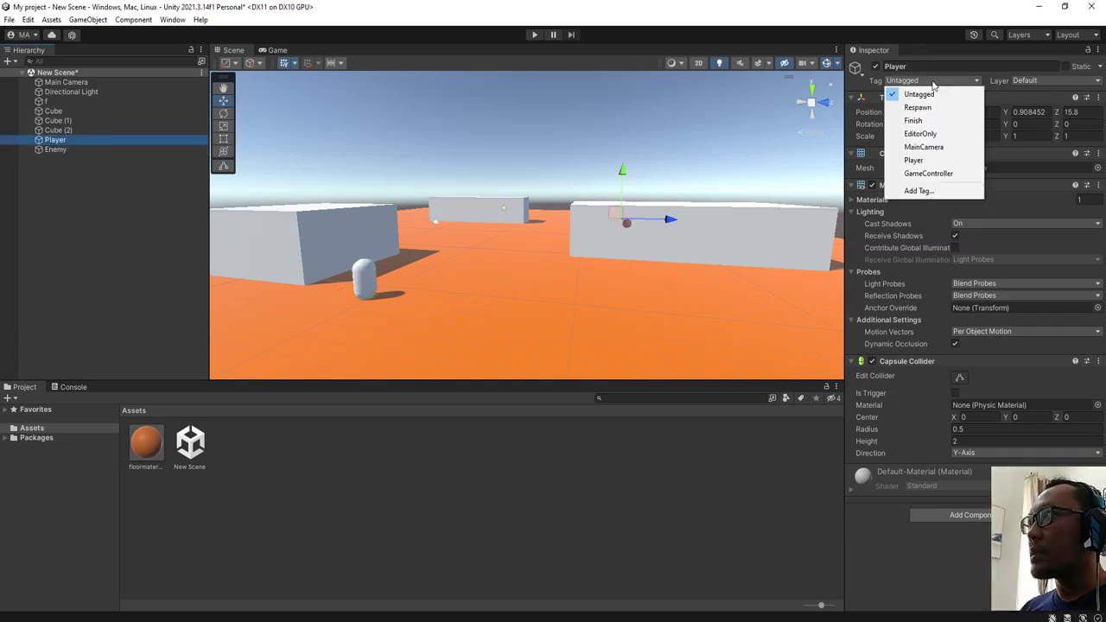
left_click(914, 161)
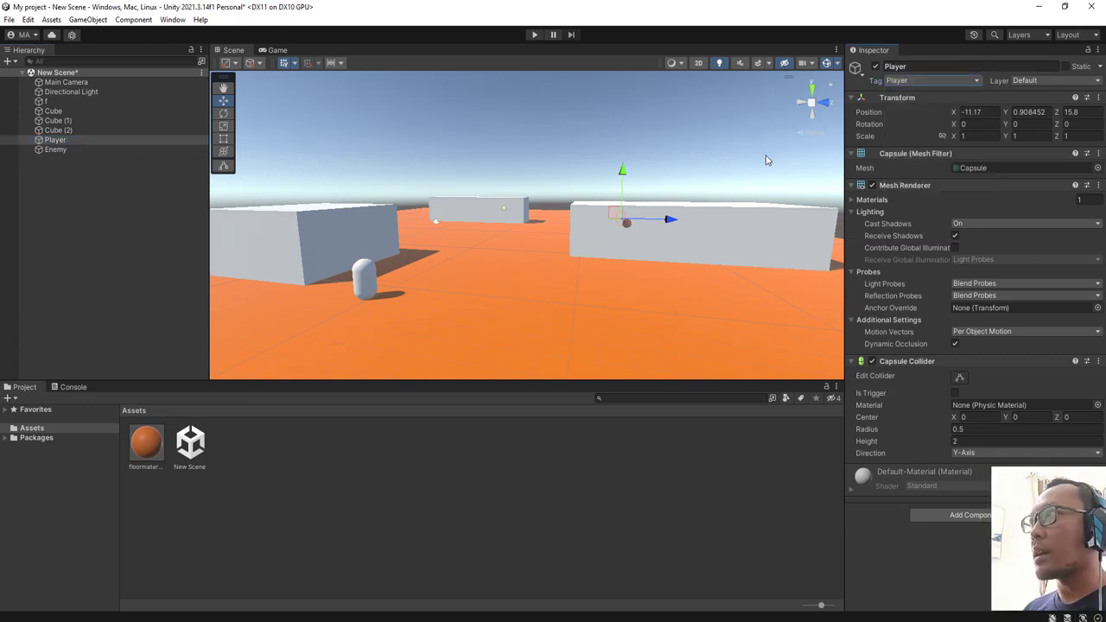
Step: Frame the Enemy capsule in the Scene view and select it in the Hierarchy
left_click_drag(535, 213, 669, 202, "alt")
left_click_drag(361, 216, 329, 217, "alt")
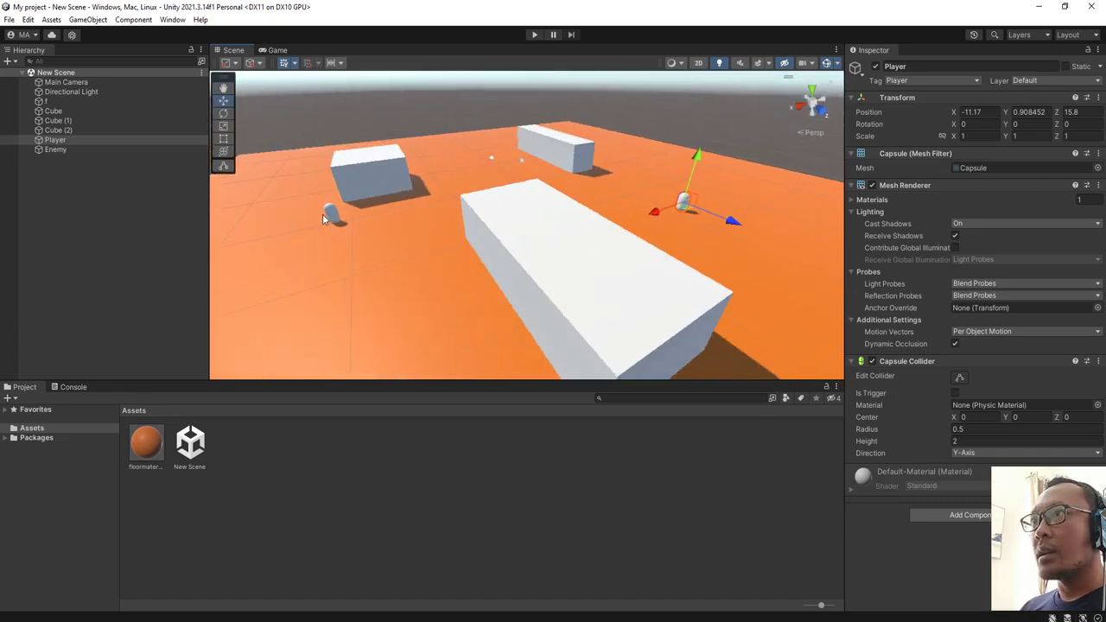
left_click(329, 217)
key("f")
left_click_drag(518, 225, 518, 197, "alt")
left_click(62, 150)
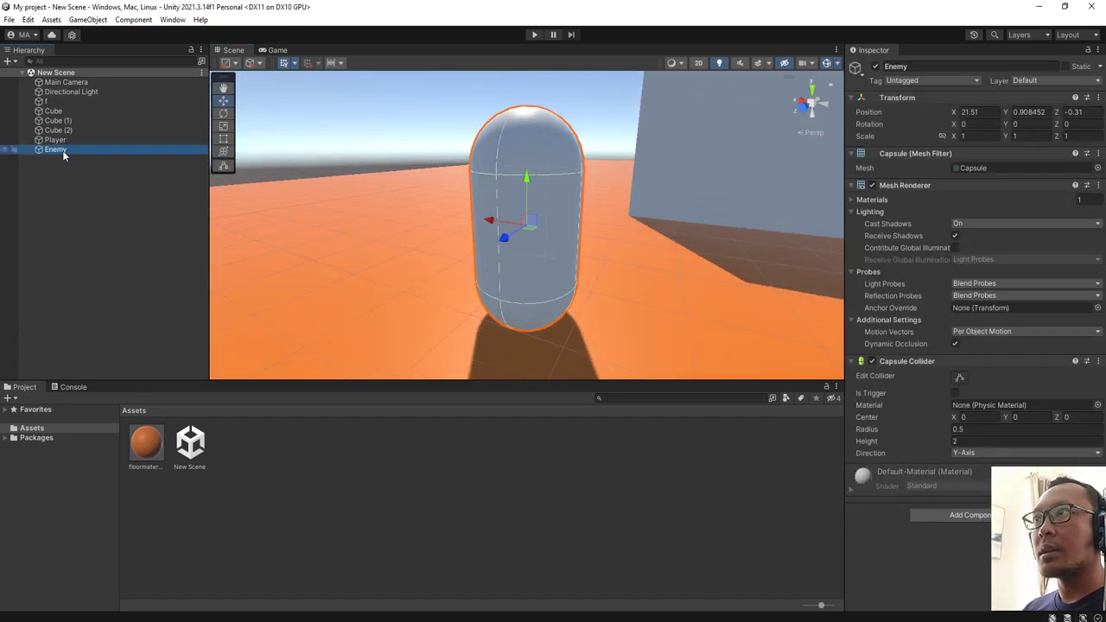
right_click(81, 148)
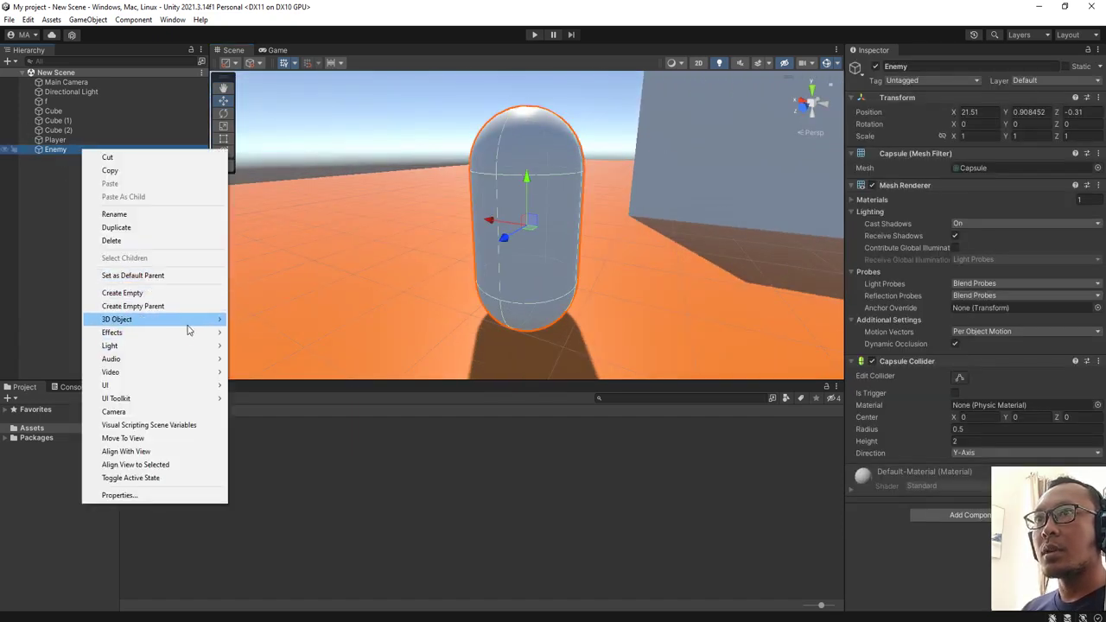
Step: Add a child Cube under Enemy, raise it on the body, shrink to about 0.42 and widen along X
mouse_move(207, 320)
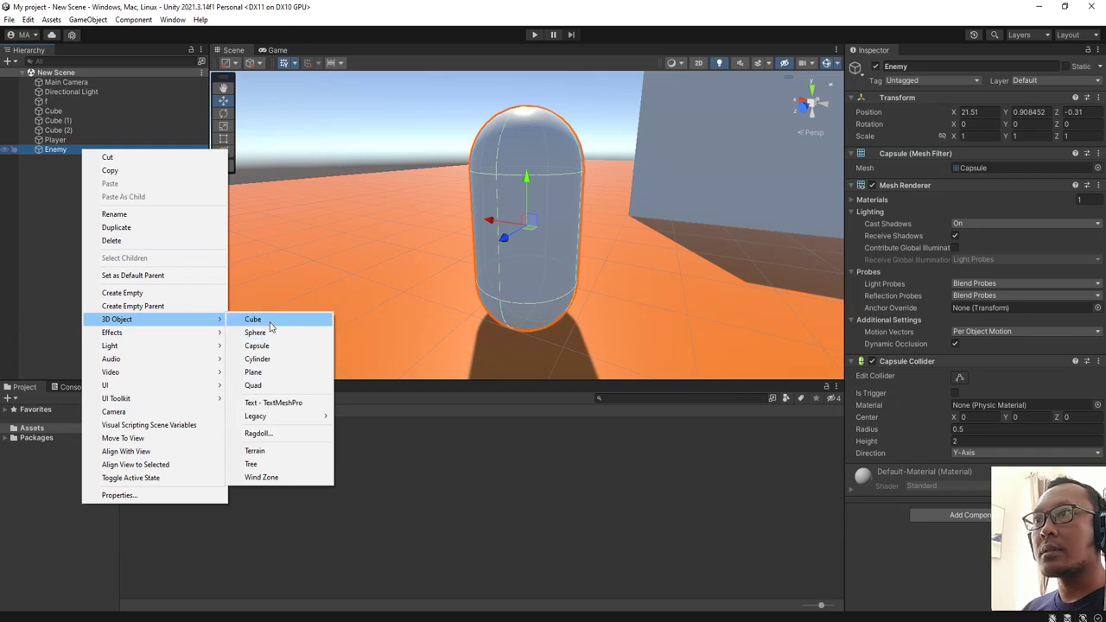
left_click(252, 319)
left_click_drag(639, 268, 690, 272, "alt")
left_click_drag(553, 232, 609, 126)
left_click_drag(576, 203, 229, 122, "alt")
left_click(223, 126)
left_click_drag(584, 184, 542, 191)
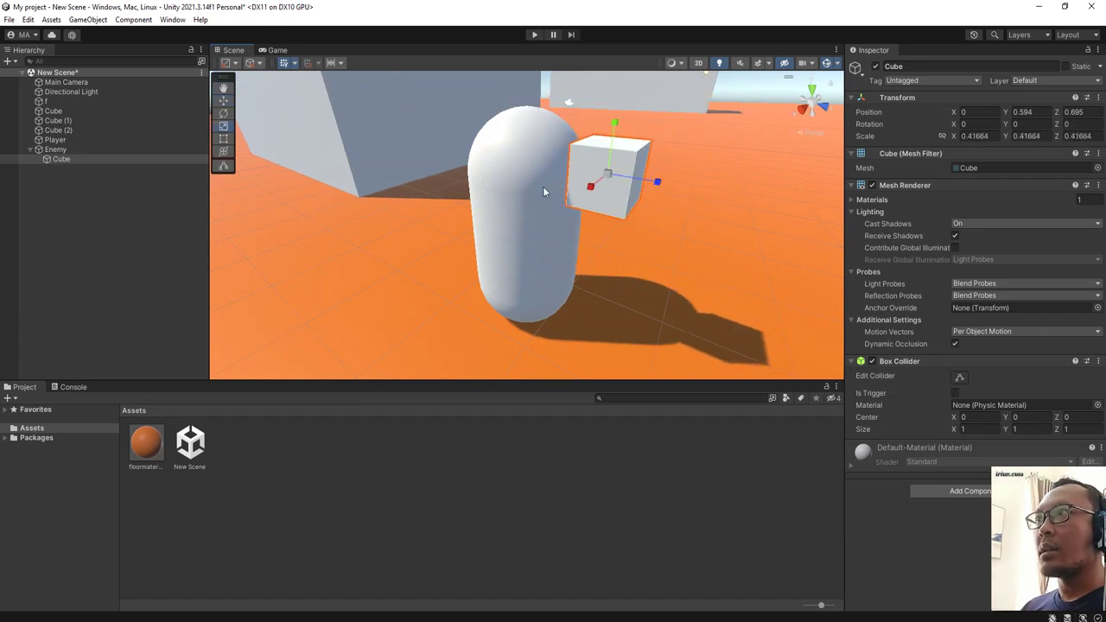
left_click_drag(593, 186, 336, 238)
left_click(223, 100)
Step: Duplicate the child cube and scale Cube (1) into a thin crossbar, then reselect Enemy
key("ctrl+d")
left_click(223, 127)
left_click_drag(518, 198, 233, 211)
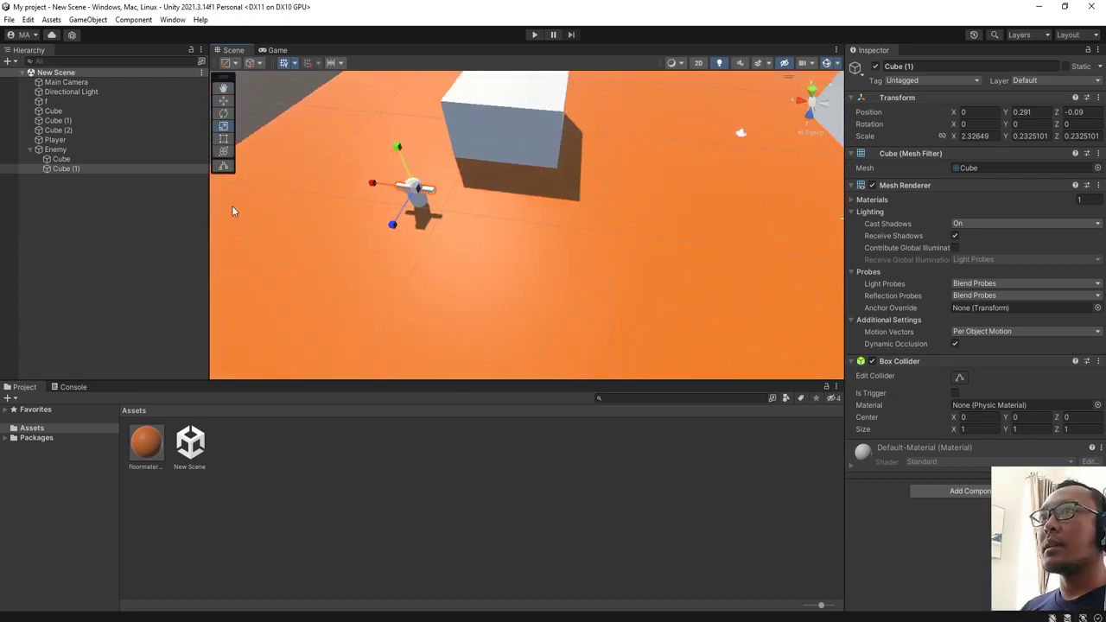
left_click(79, 182)
left_click(55, 149)
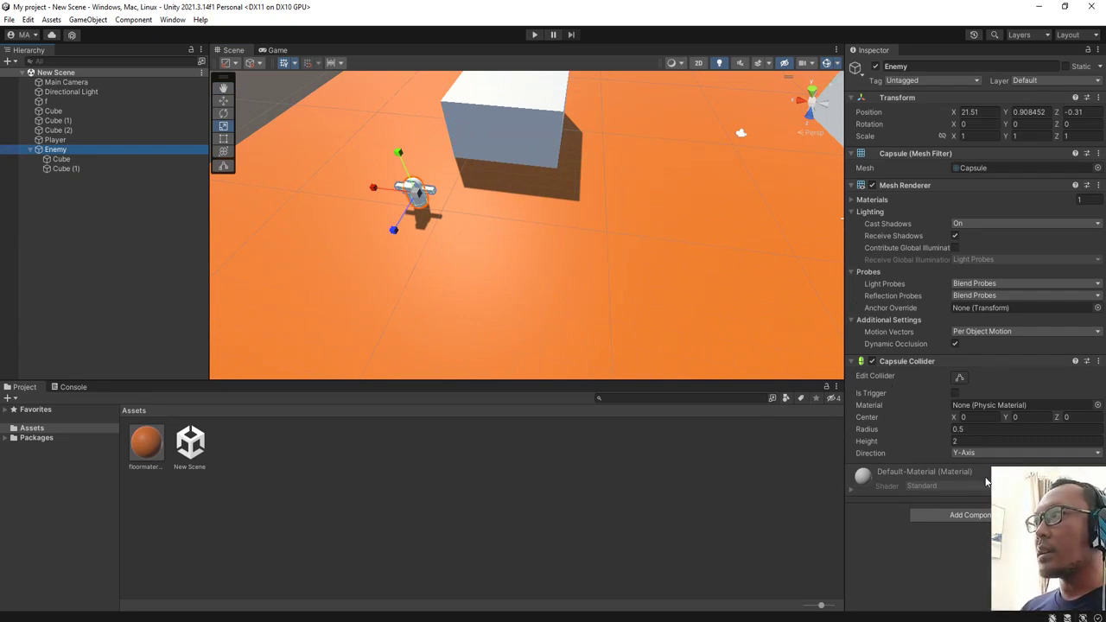
left_click(920, 544)
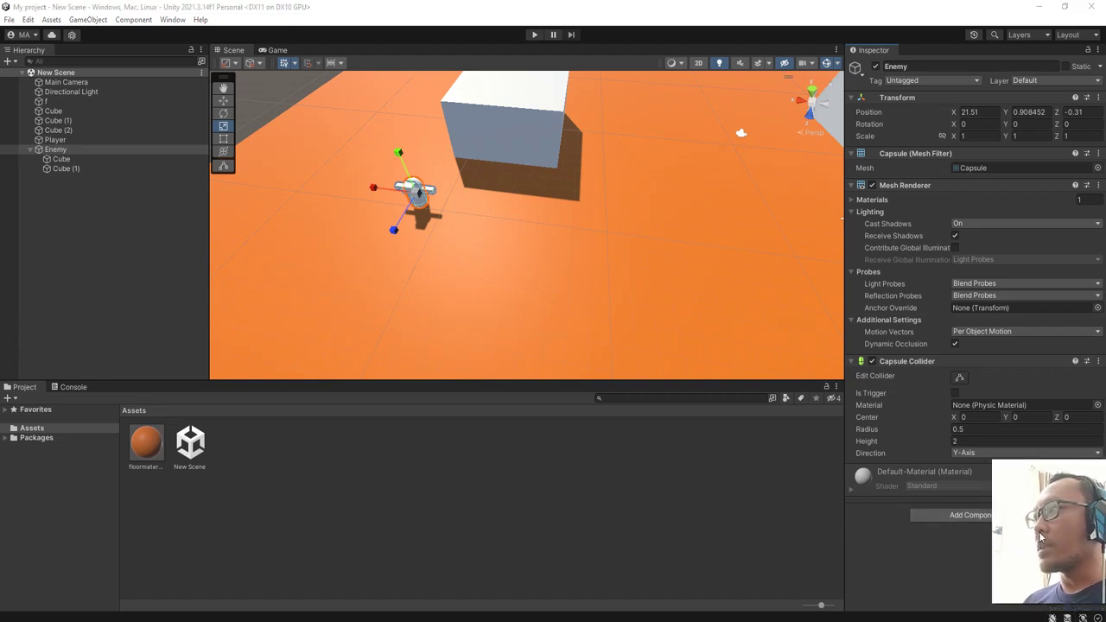
Step: Add a Nav Mesh Agent (Humanoid type) to Enemy and zoom the view in on the capsule
left_click(966, 513)
type("nav")
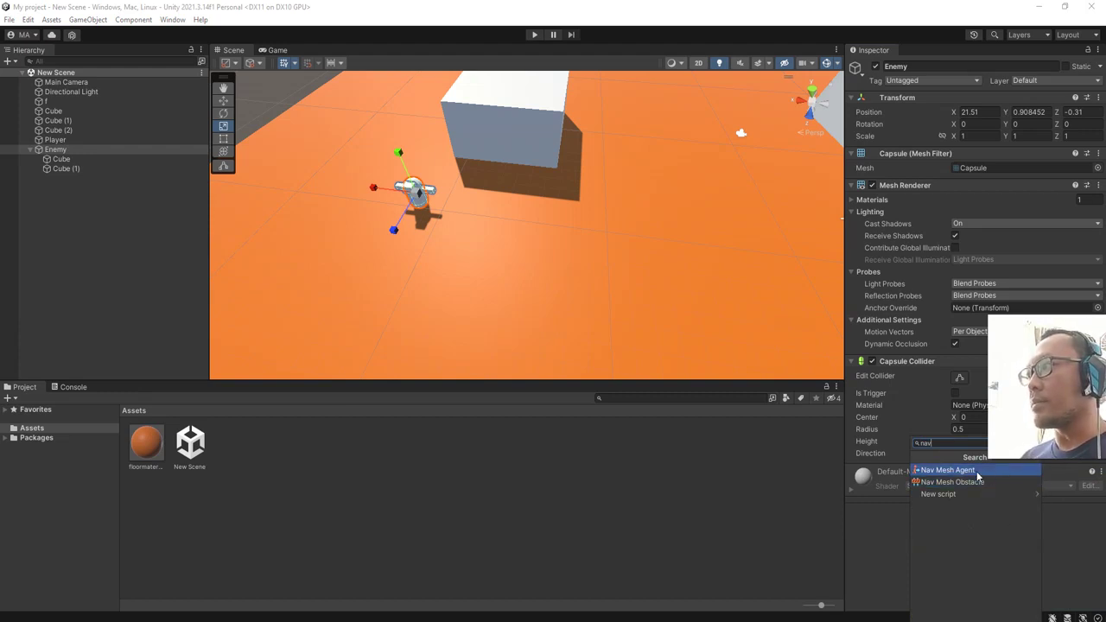
left_click(977, 471)
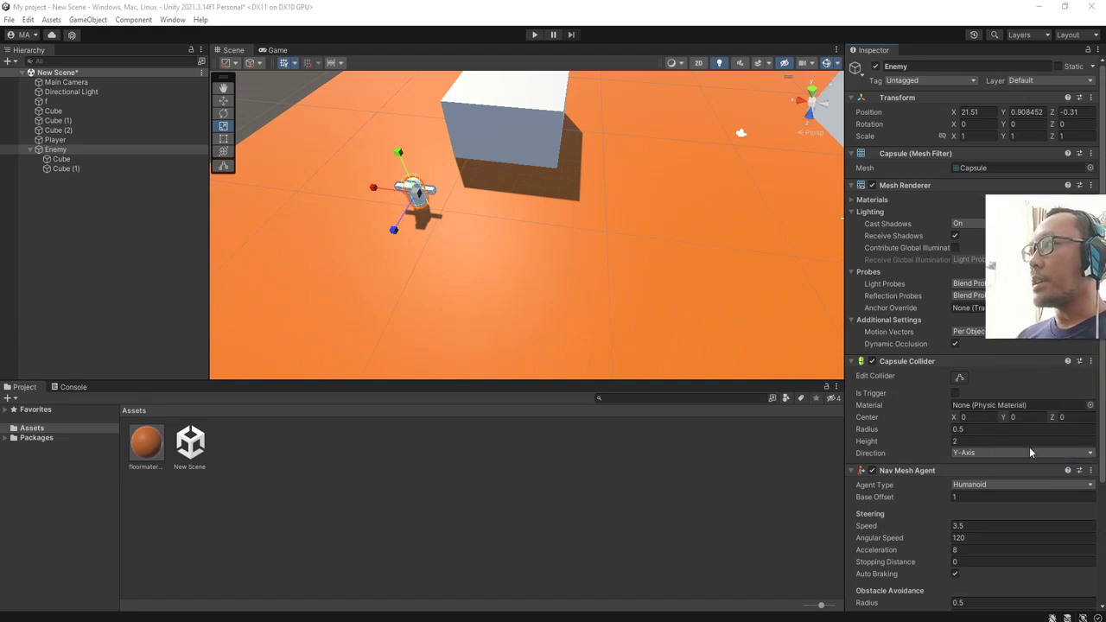
left_click(976, 488)
left_click(959, 498)
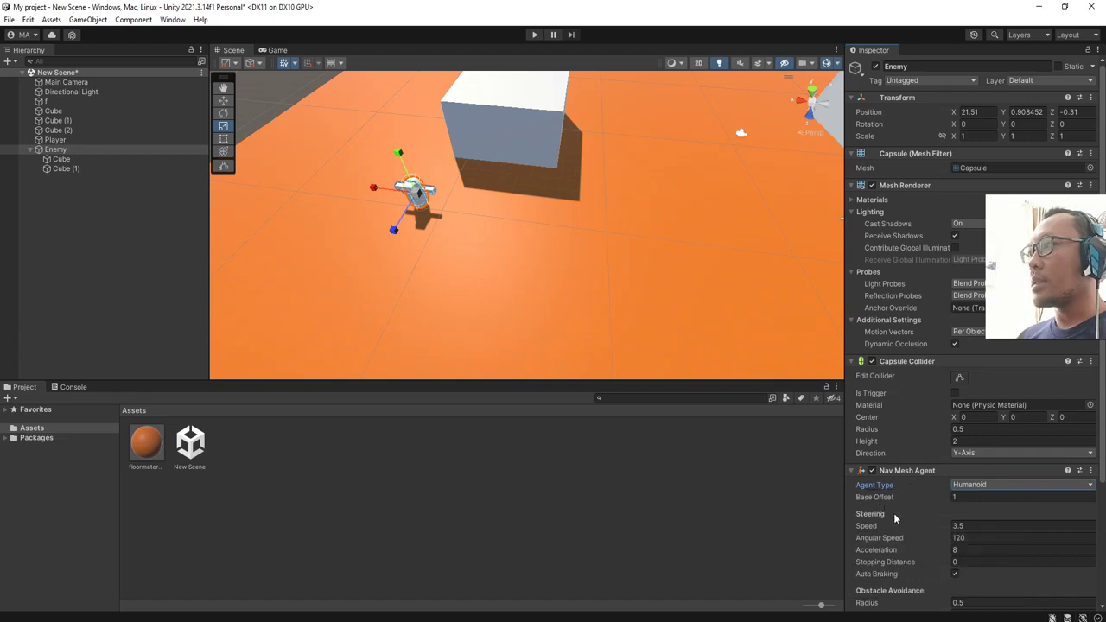
scroll(912, 557, "down", 3)
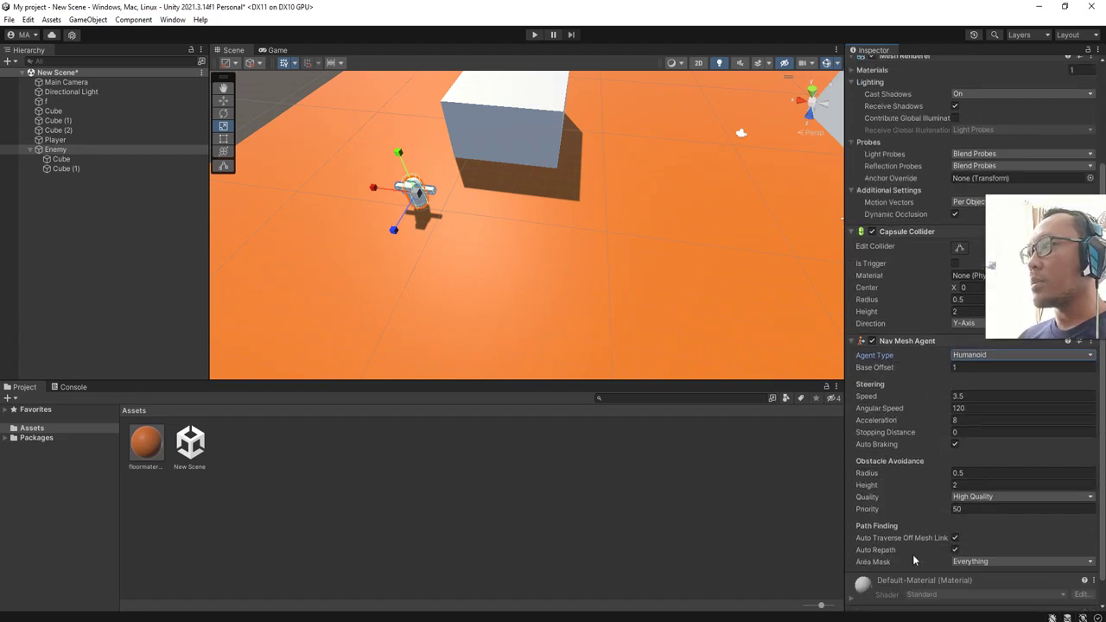
right_click_drag(477, 263, 523, 197)
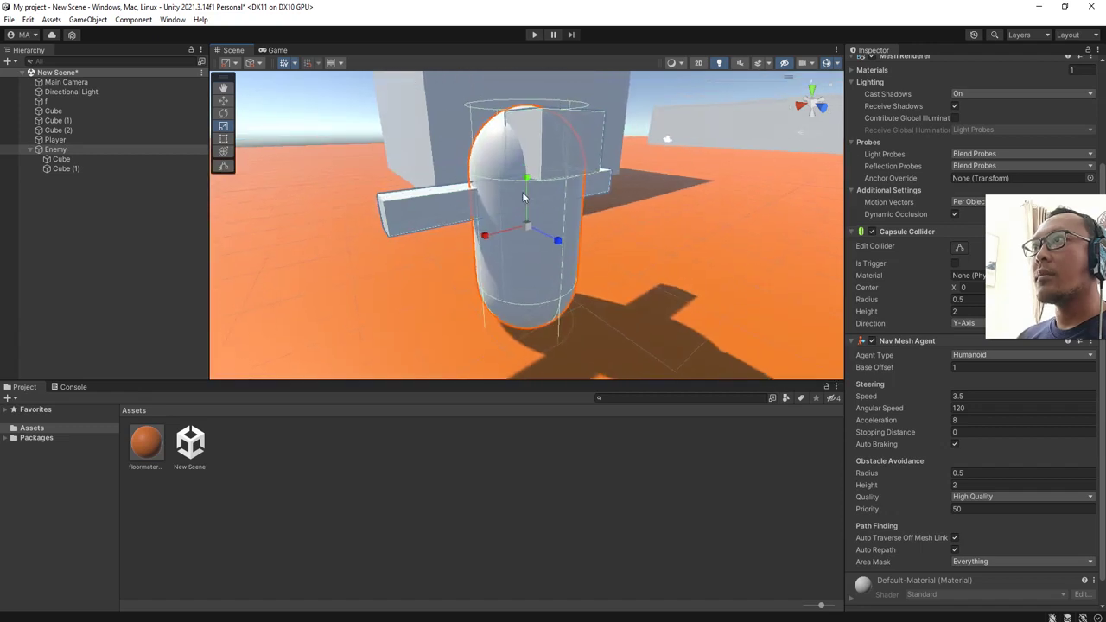
left_click(936, 369)
Step: Set Base Offset to 0.89 and check the capsule rests on the floor
left_click_drag(937, 367, 931, 369)
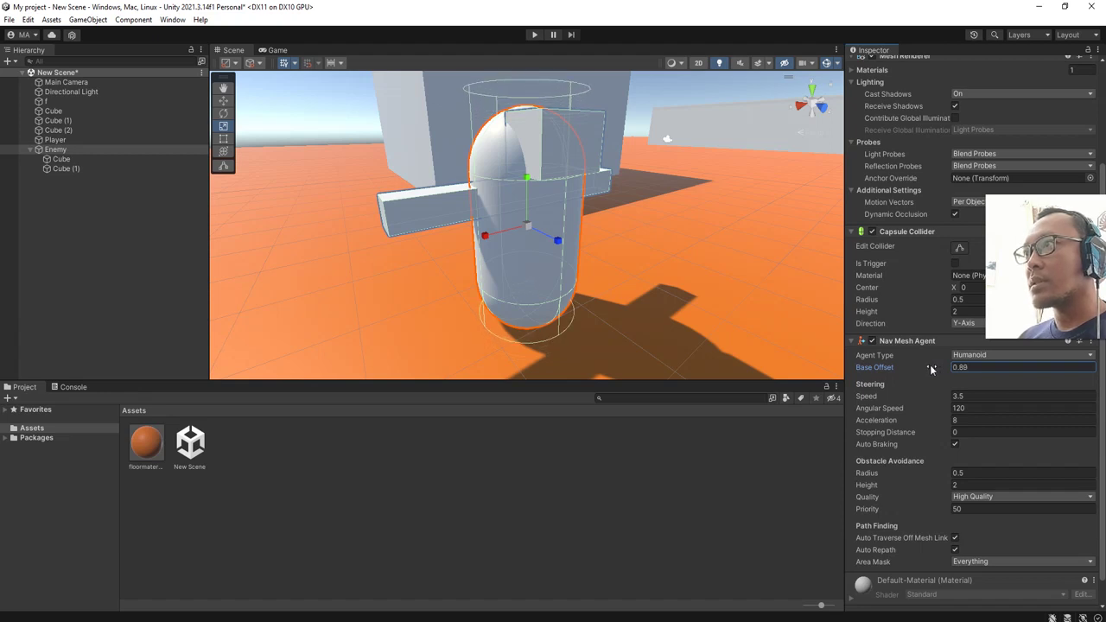
mouse_move(626, 290)
right_mouse_down()
mouse_move(605, 245)
mouse_move(578, 227)
mouse_move(505, 223)
mouse_move(537, 234)
mouse_move(518, 271)
mouse_move(640, 295)
right_mouse_up()
key("s")
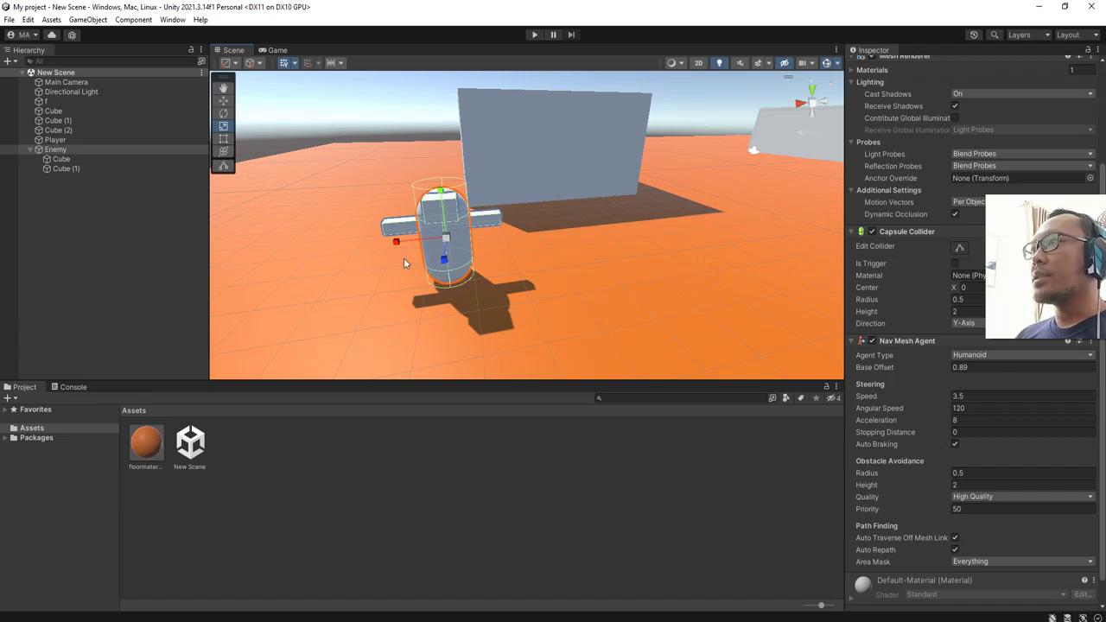
Step: Select the floor plane f and pull the view back over the whole floor and boxes
left_click(92, 216)
left_click(288, 180)
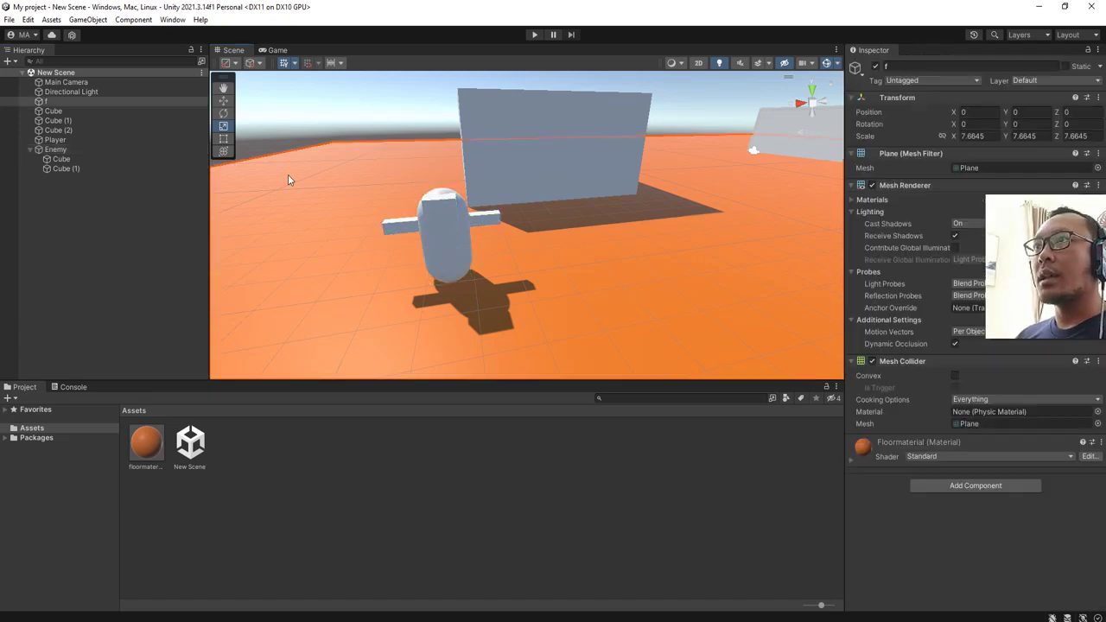
scroll(575, 241, "down", 6)
middle_click_drag(595, 267, 603, 255)
left_click_drag(603, 255, 565, 159, "alt")
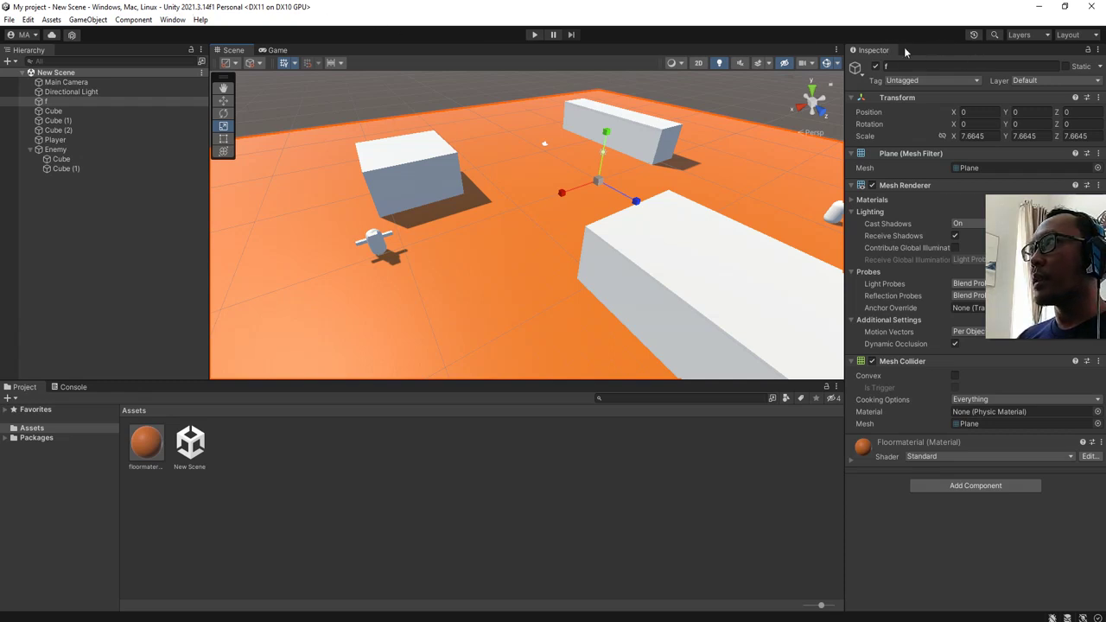
left_click(171, 20)
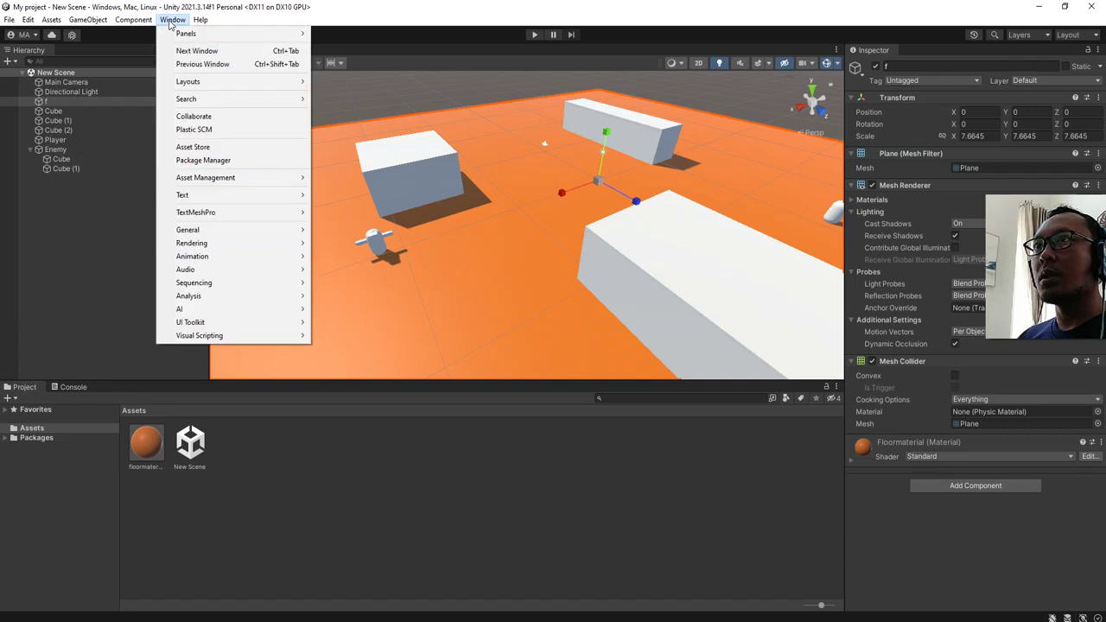
Step: Open Window > AI > Navigation and tick Static on floor f so it is Navigation Static and Walkable
mouse_move(294, 308)
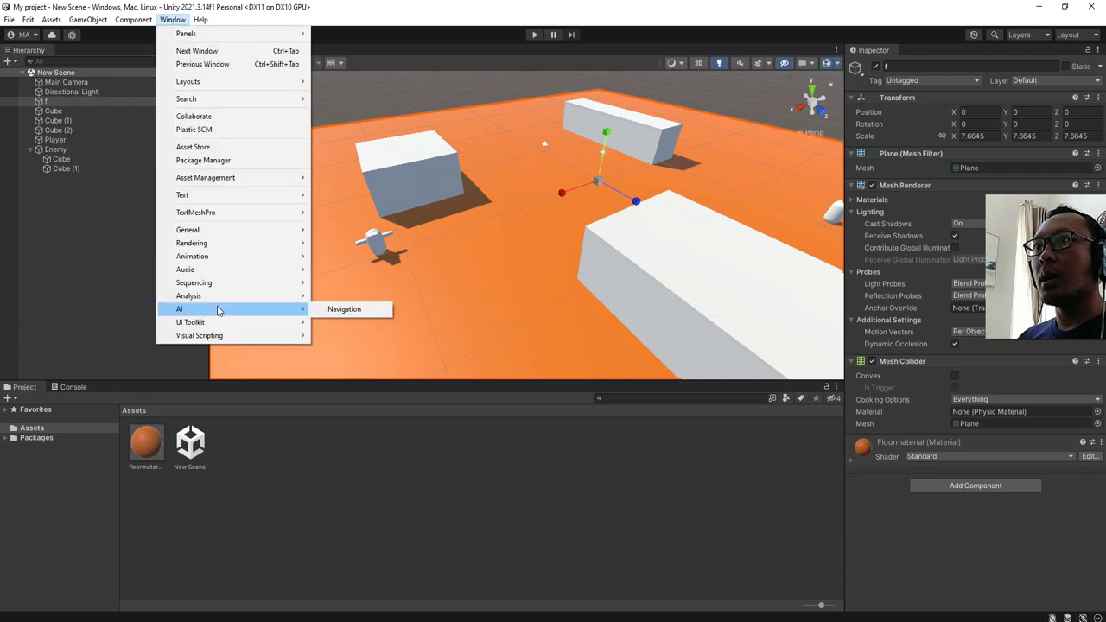
left_click(343, 309)
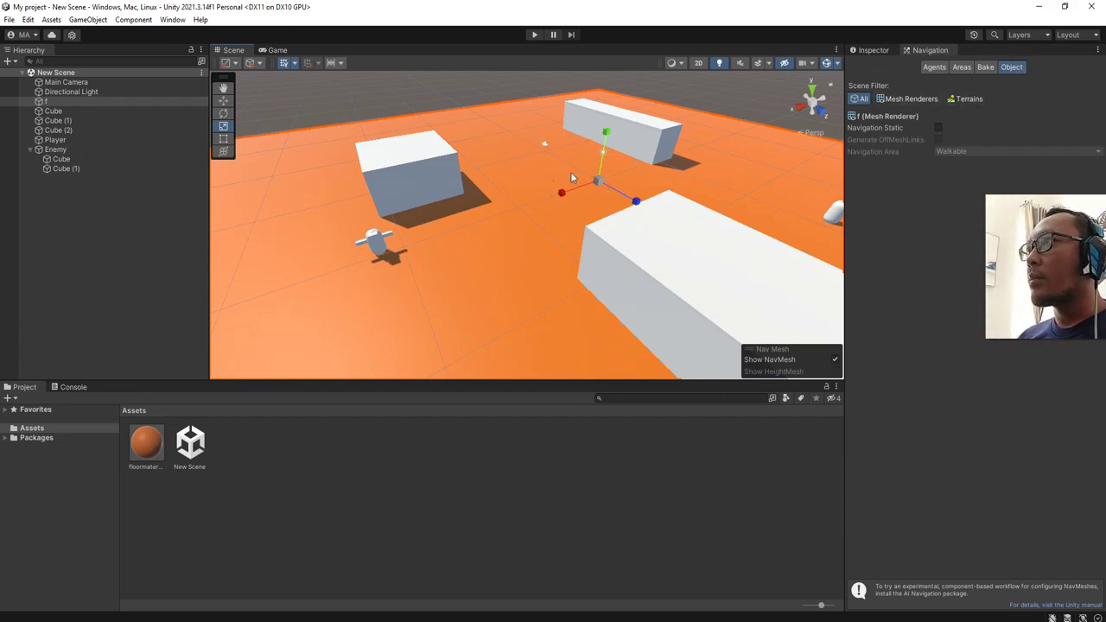
left_click(881, 49)
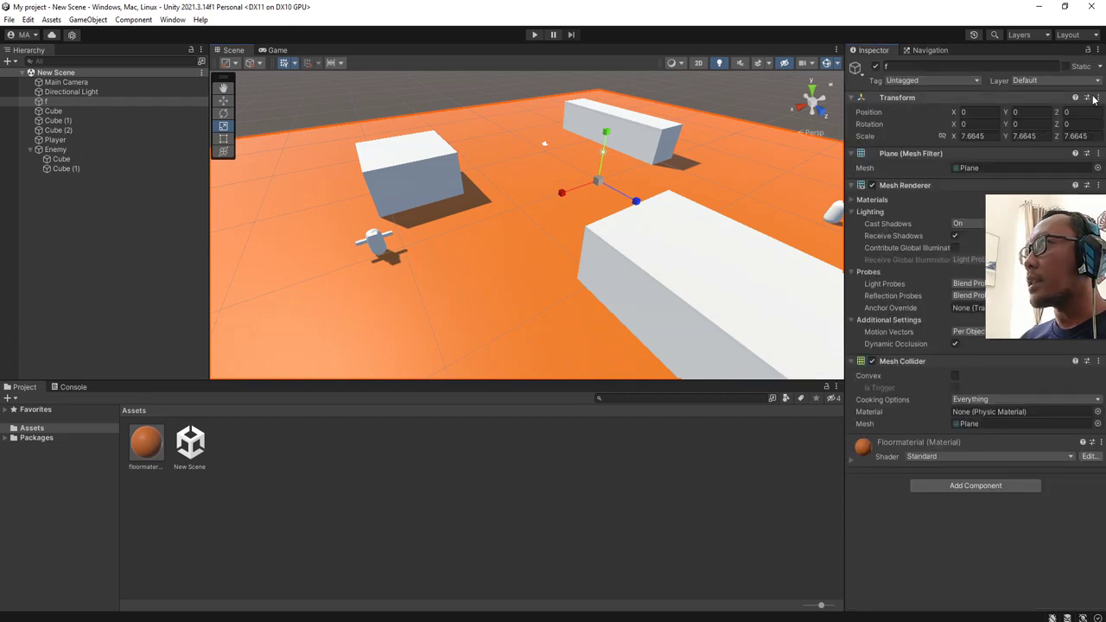
left_click(1064, 67)
left_click(924, 51)
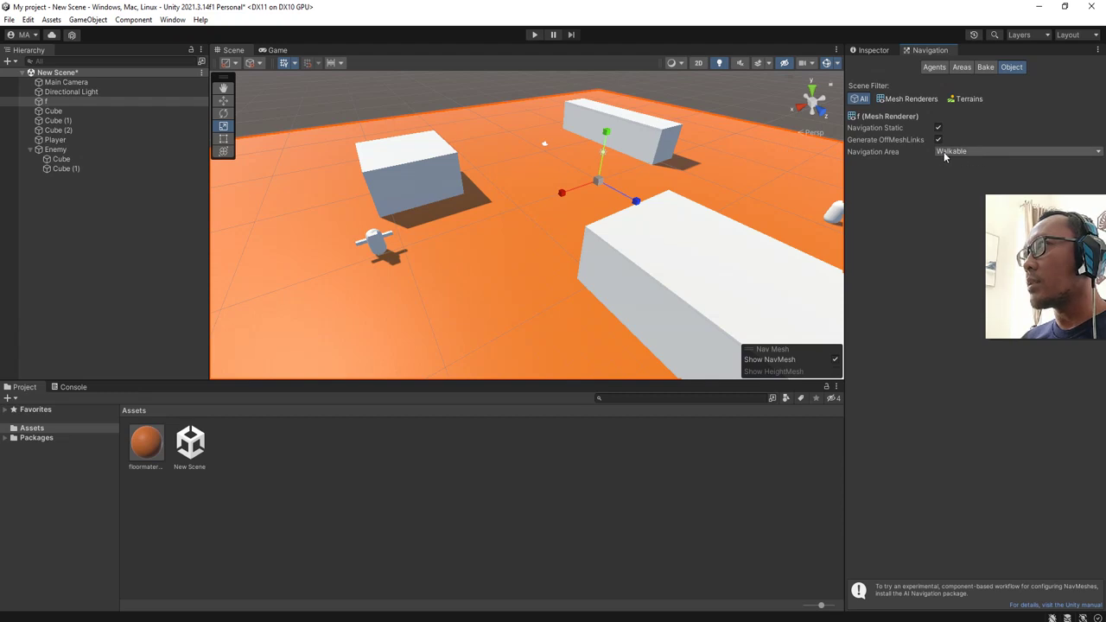
Step: Bake the NavMesh with radius 0.5, height 2, max slope 45, step height 0.4, and inspect it
left_click(985, 67)
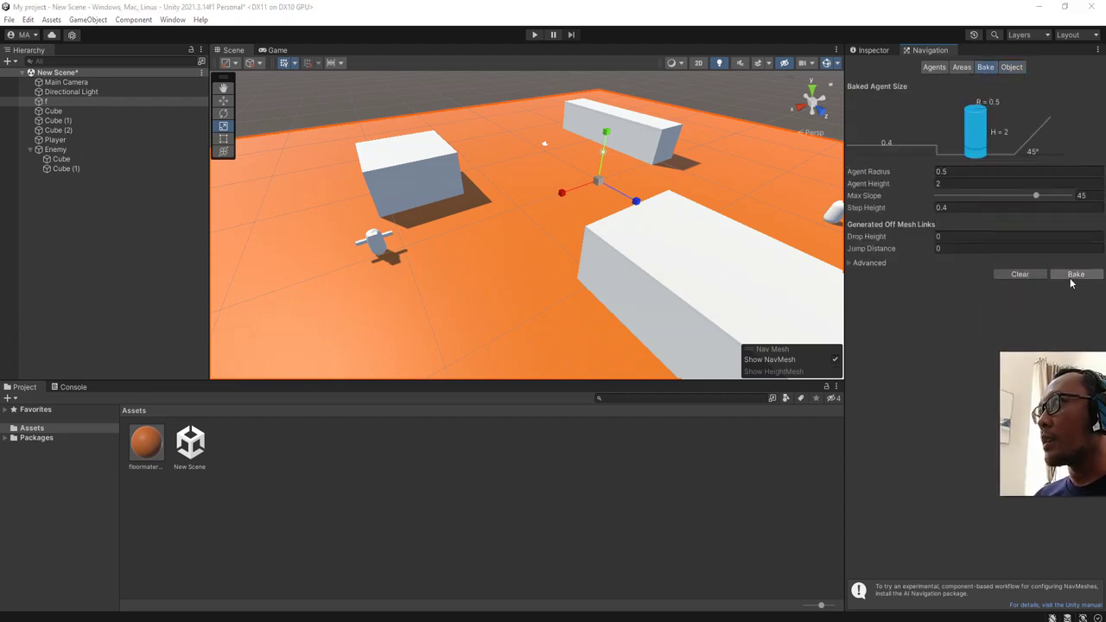
left_click(1075, 274)
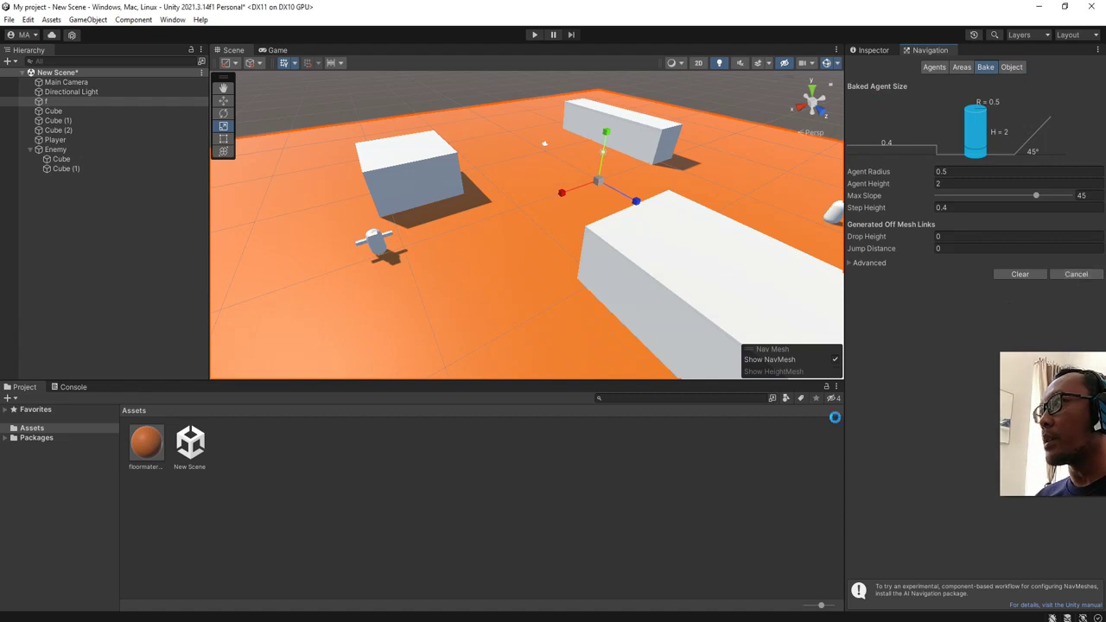
scroll(587, 331, "down", 1)
scroll(587, 329, "down", 4)
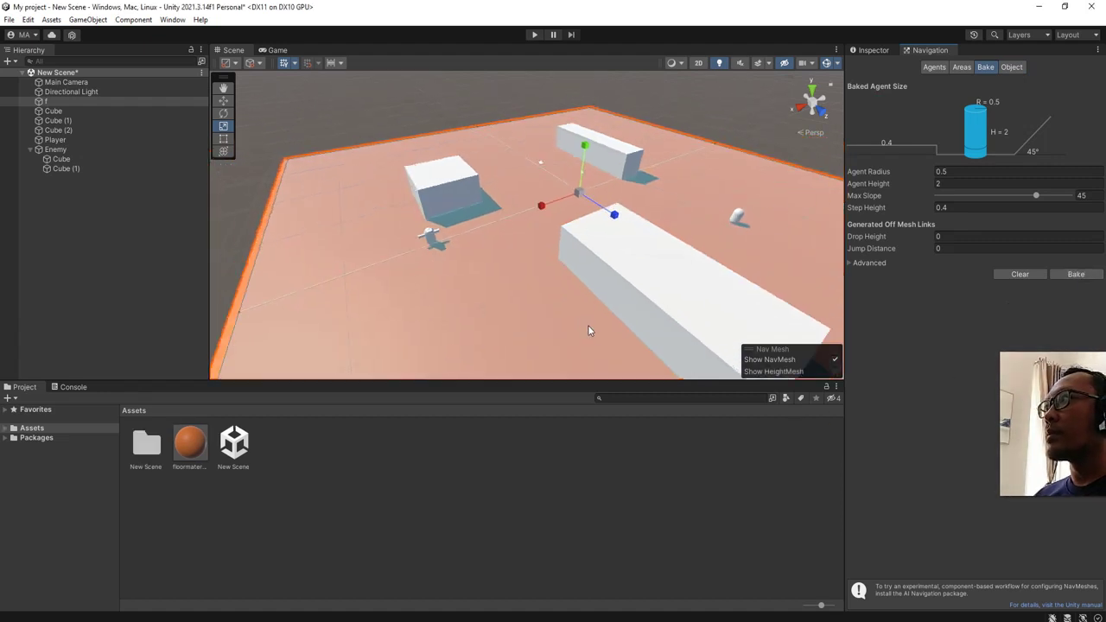
left_click_drag(588, 328, 452, 258, "alt")
left_click_drag(592, 285, 657, 250, "alt")
Step: Select the three boxes Cube (1), Cube and Cube (2) in the Scene view
left_click(594, 270)
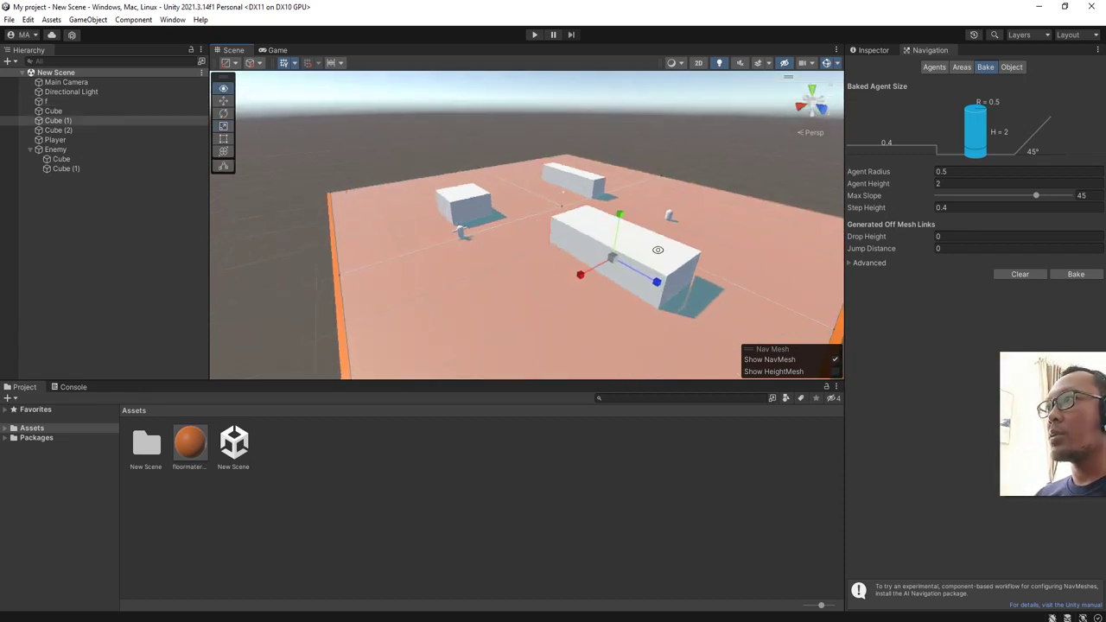
left_click(473, 207)
left_click(585, 181)
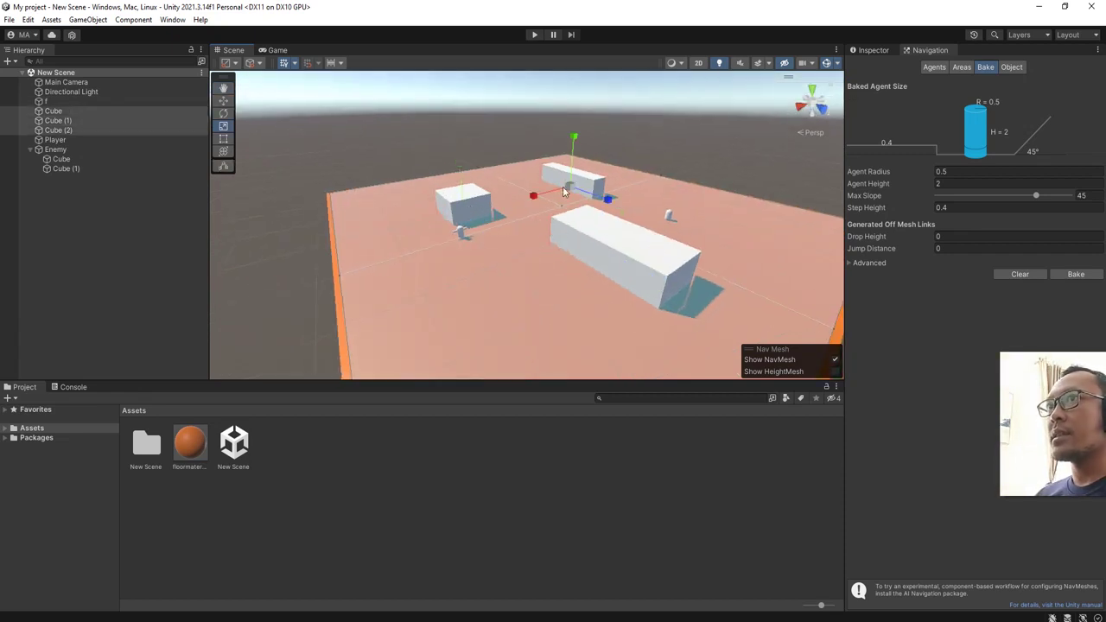
mouse_move(674, 255)
left_mouse_down("alt")
mouse_move(605, 250)
mouse_move(710, 274)
mouse_move(681, 270)
left_mouse_up("alt")
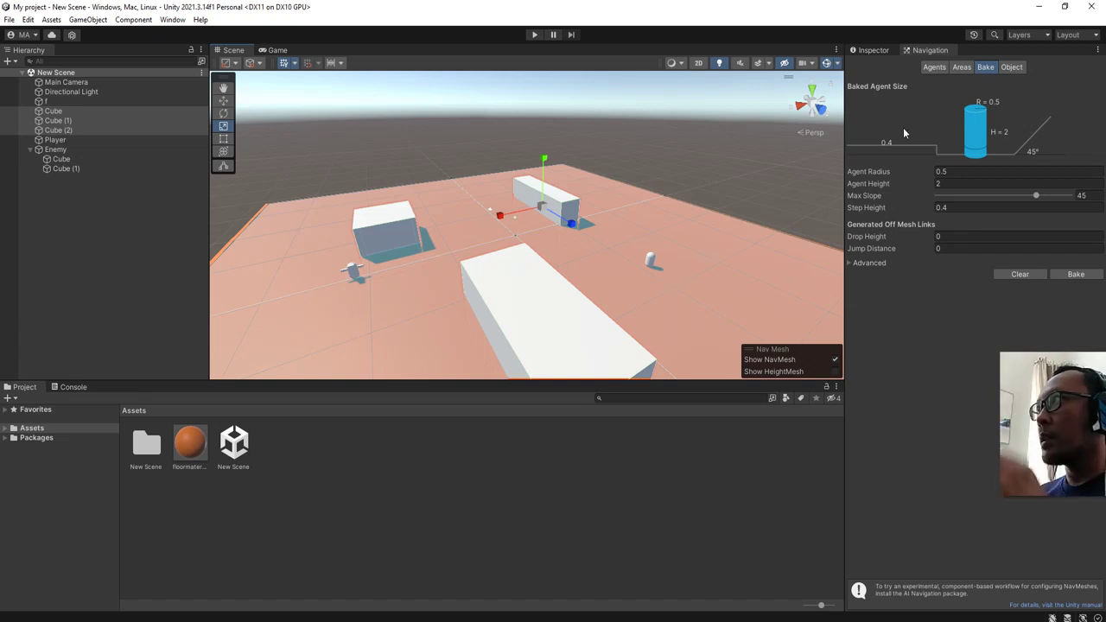
Step: Make the selected boxes Navigation Static with the Not Walkable area, then rebake the NavMesh
left_click(1011, 68)
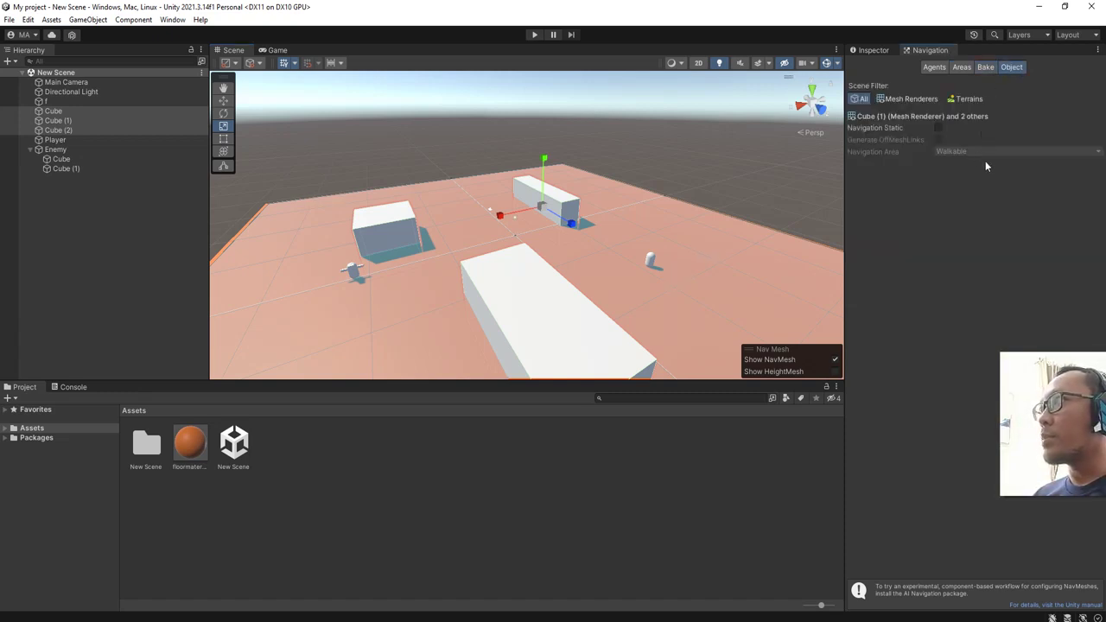
left_click(938, 128)
left_click(965, 152)
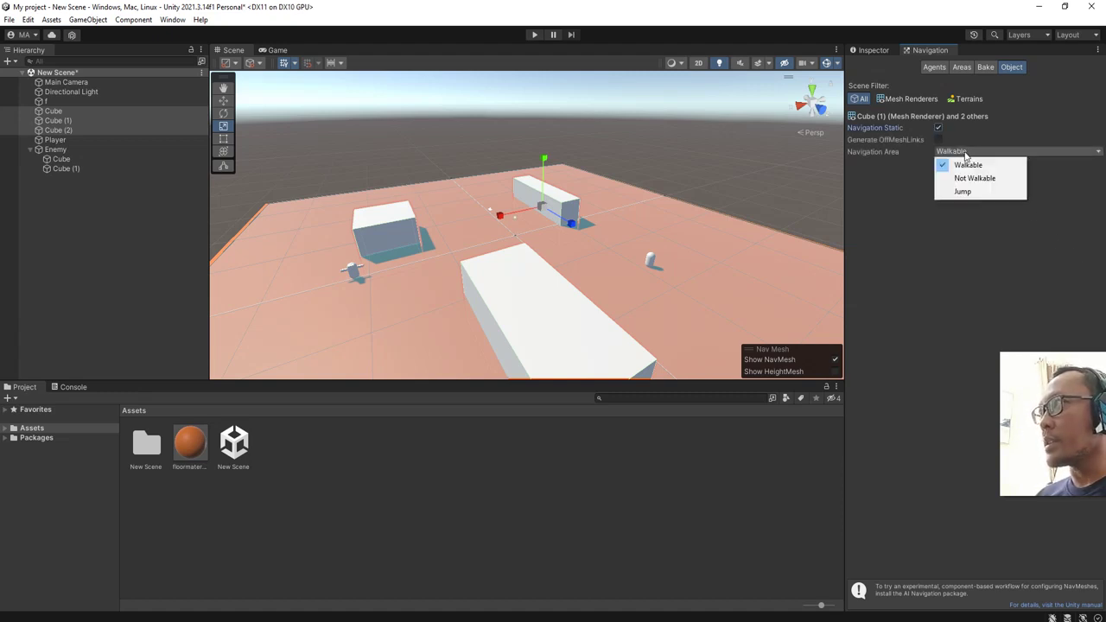
left_click(975, 177)
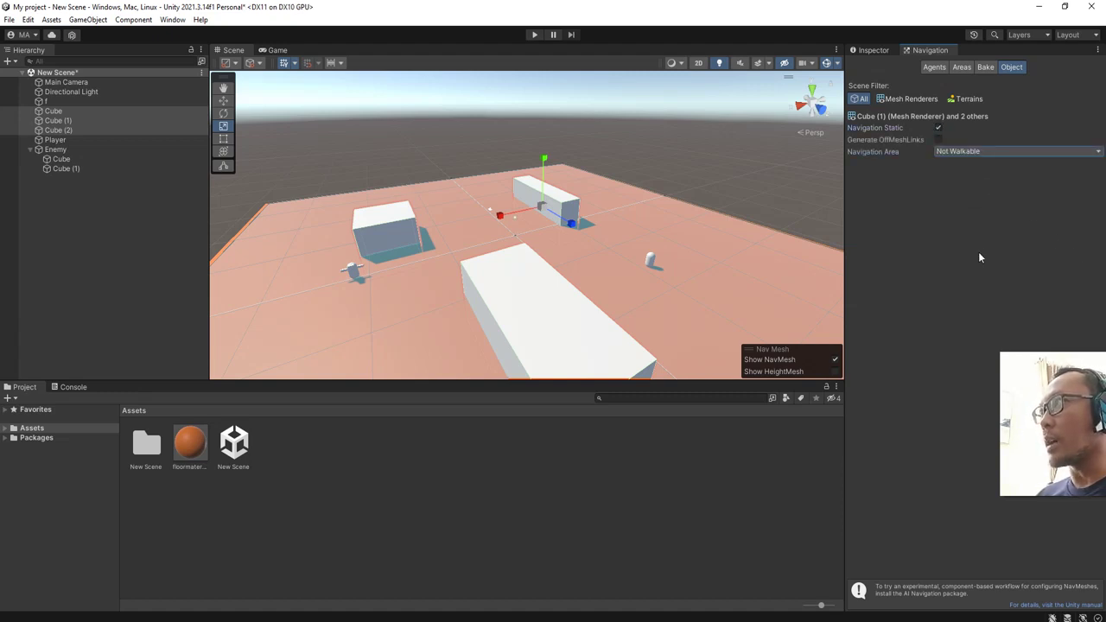
left_click(984, 67)
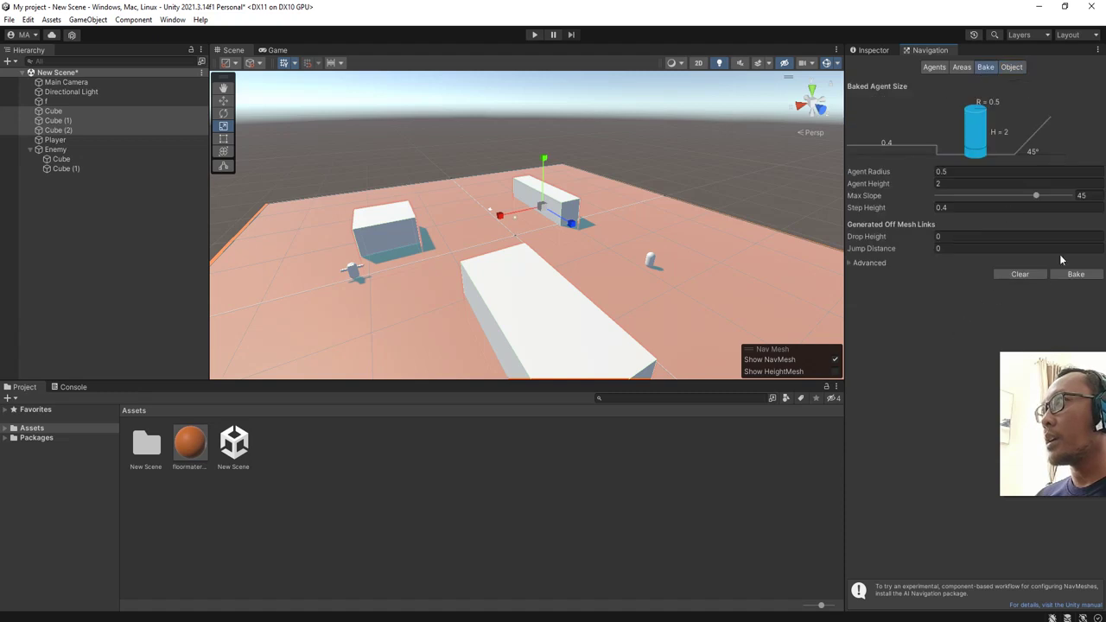
left_click(1072, 280)
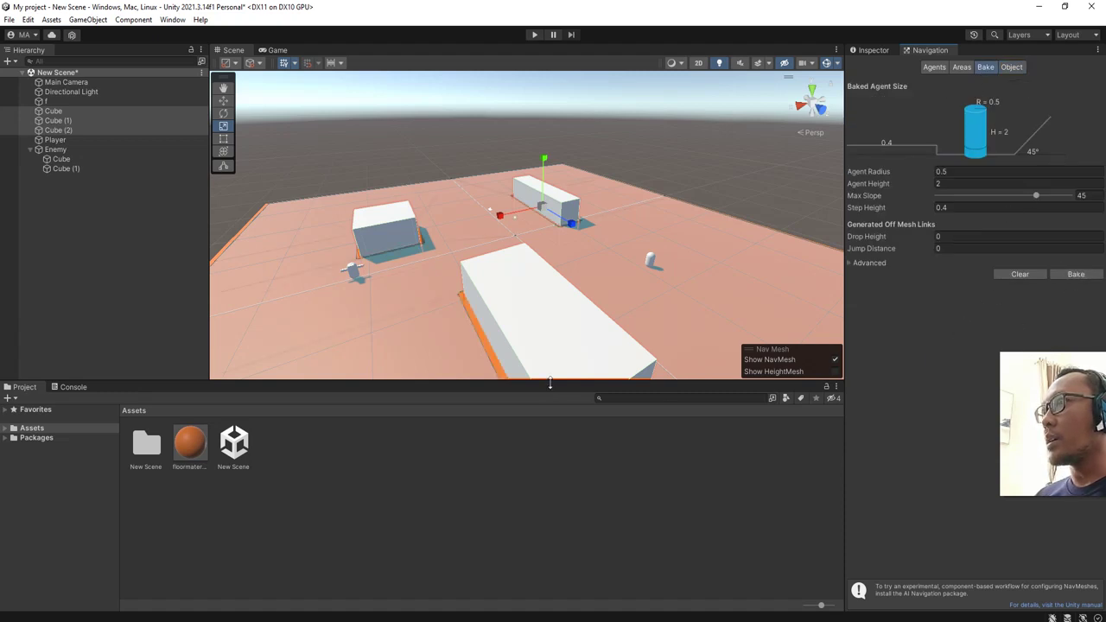
Step: Lift the long box Cube (1) above the floor to reveal the NavMesh gap beneath it
left_click(543, 315)
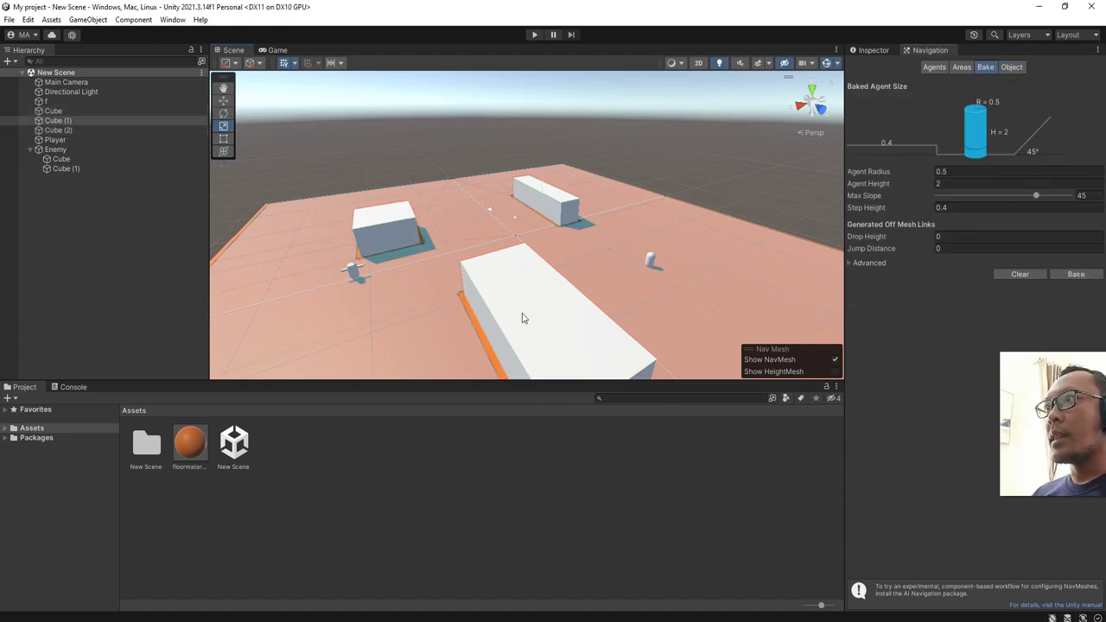
middle_click_drag(548, 311, 556, 264)
left_click_drag(557, 263, 406, 259, "alt")
left_click(97, 213)
left_click(223, 100)
left_click(596, 251)
left_click_drag(613, 192, 632, 83)
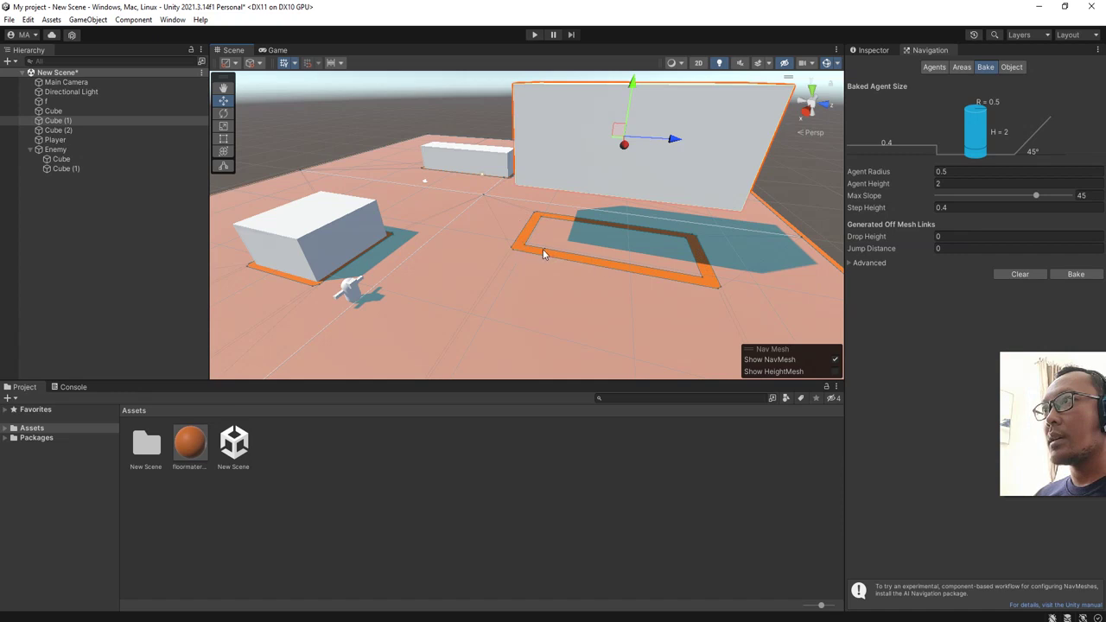
key("ctrl+z")
mouse_move(589, 296)
left_mouse_down("alt")
mouse_move(534, 294)
mouse_move(605, 290)
mouse_move(602, 281)
left_mouse_up("alt")
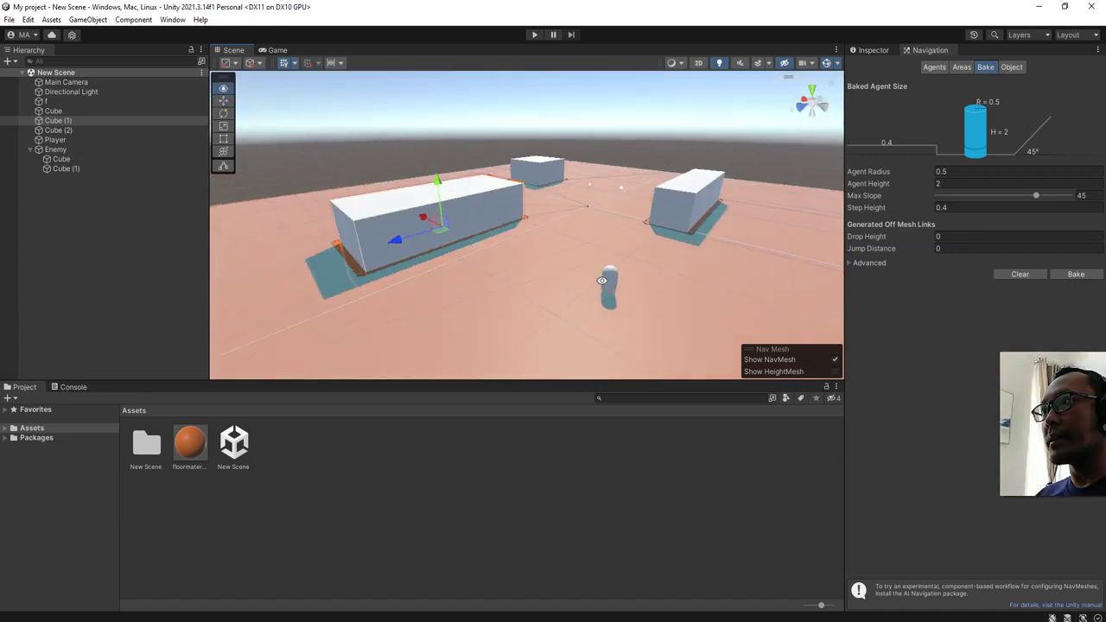
left_click_drag(544, 223, 396, 273, "alt")
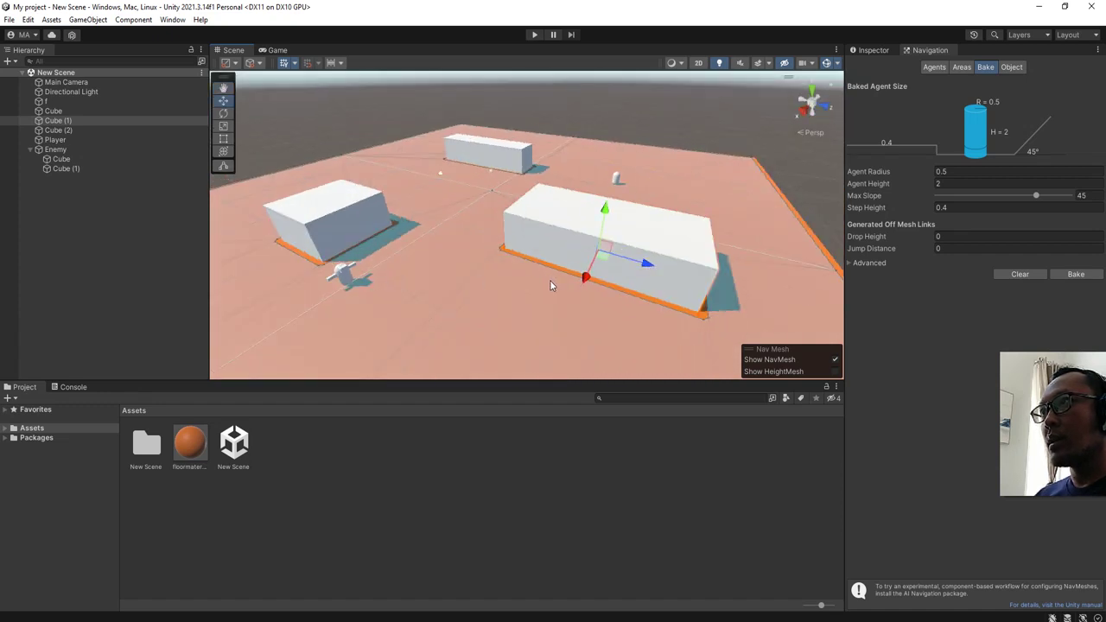
left_click_drag(553, 259, 571, 162, "alt")
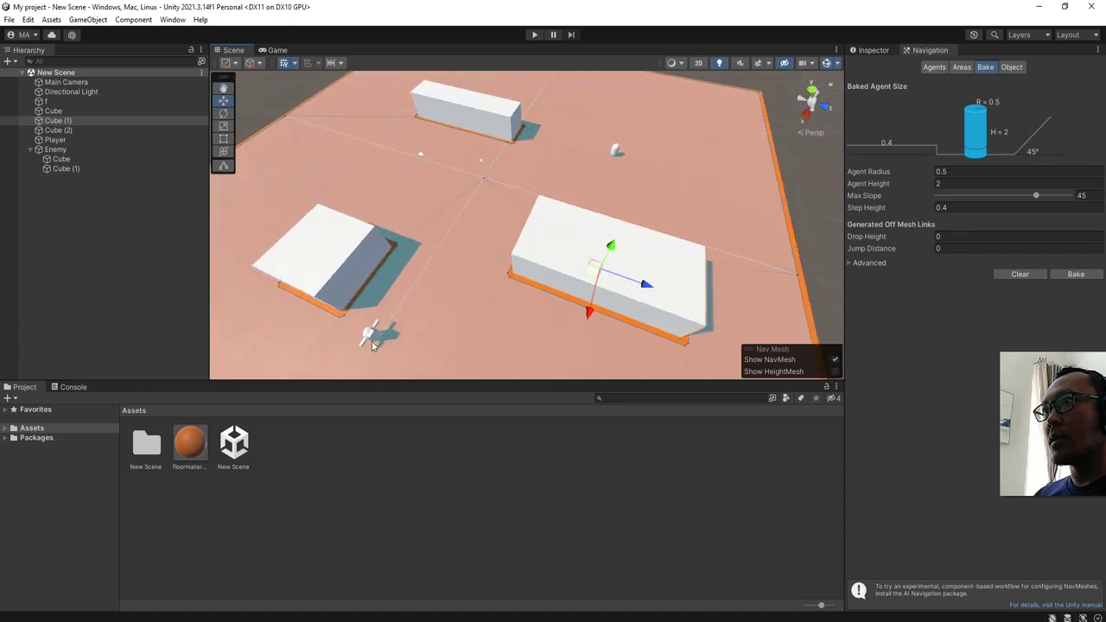
left_click(612, 154)
left_click_drag(609, 159, 694, 235)
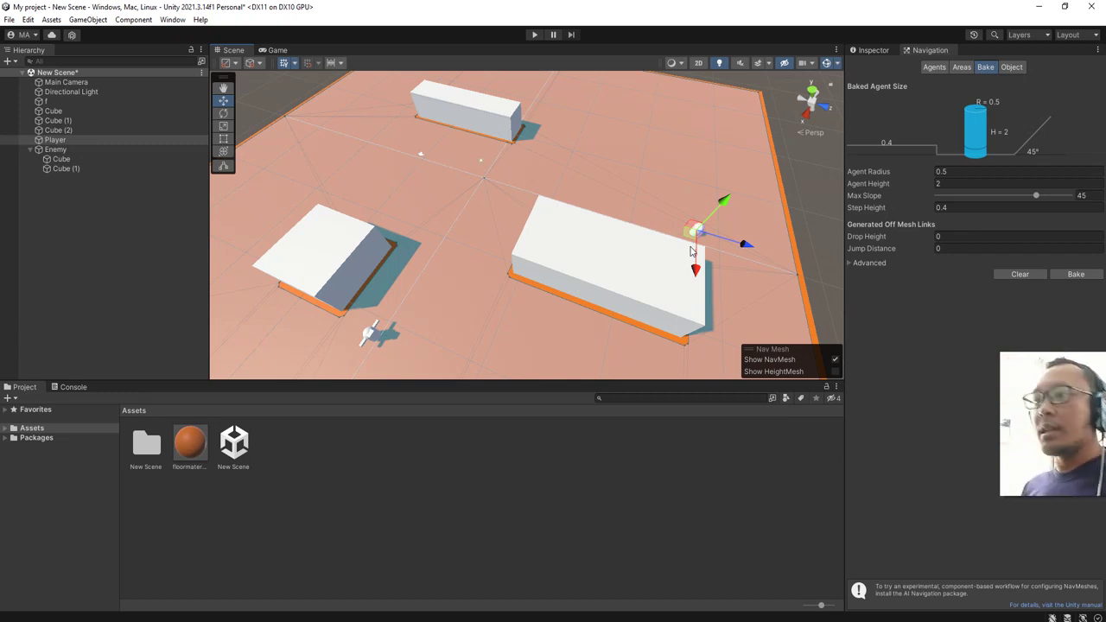
left_click_drag(636, 314, 588, 276, "alt")
left_click_drag(658, 268, 558, 271, "alt")
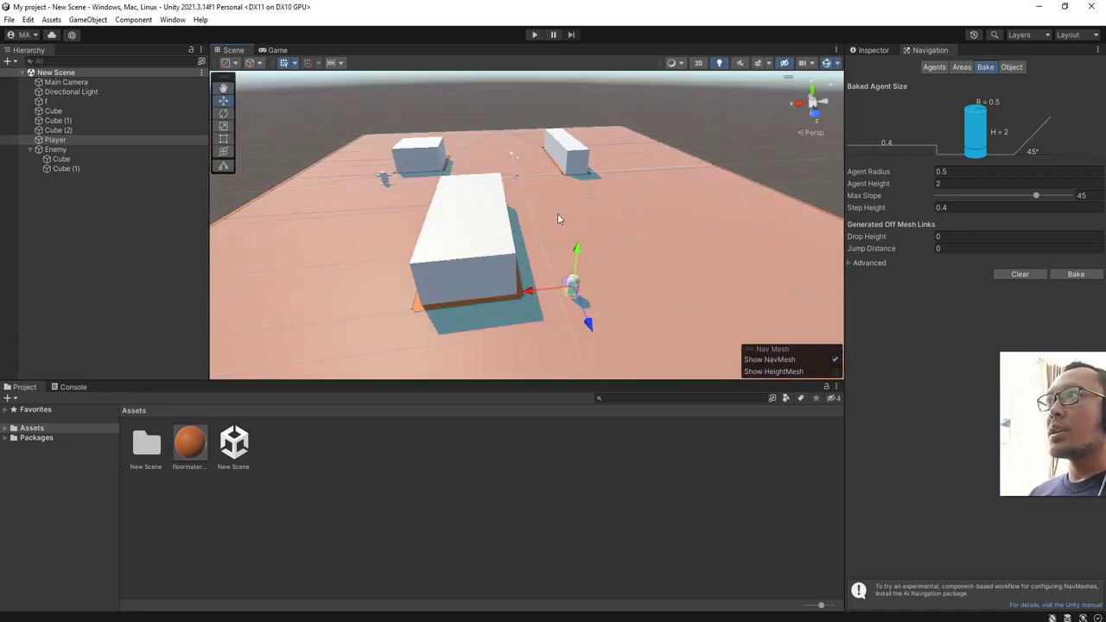
left_click(135, 247)
left_click(383, 180)
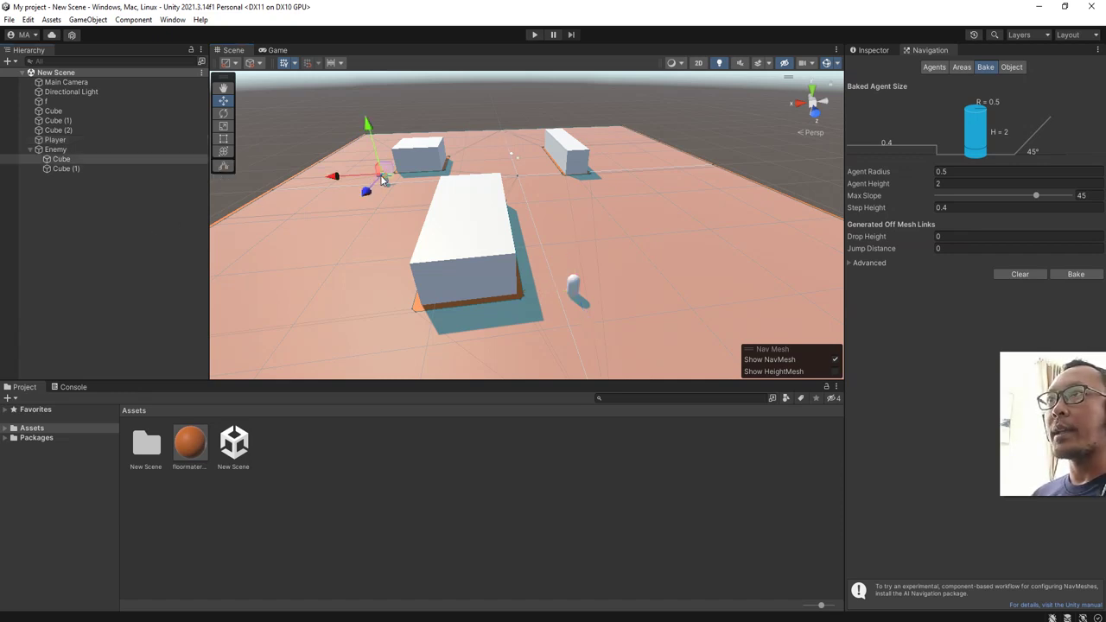
left_click(121, 149)
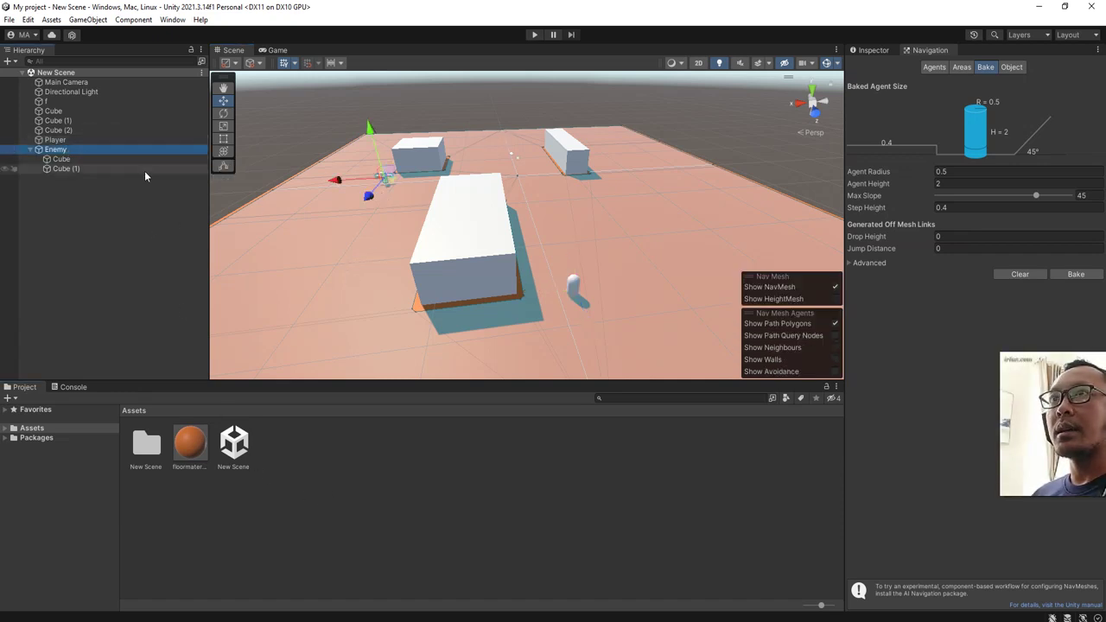
left_click(64, 140)
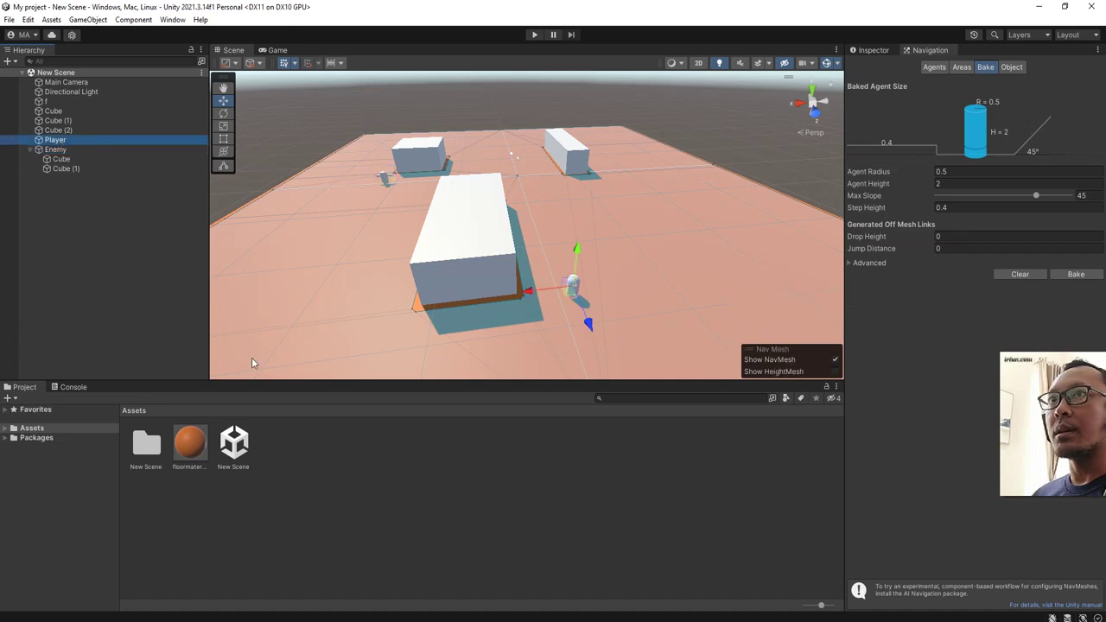
Step: Create a C# script named Enemy in the Project Assets pane
left_click(56, 149)
left_click(439, 489)
right_click(292, 447)
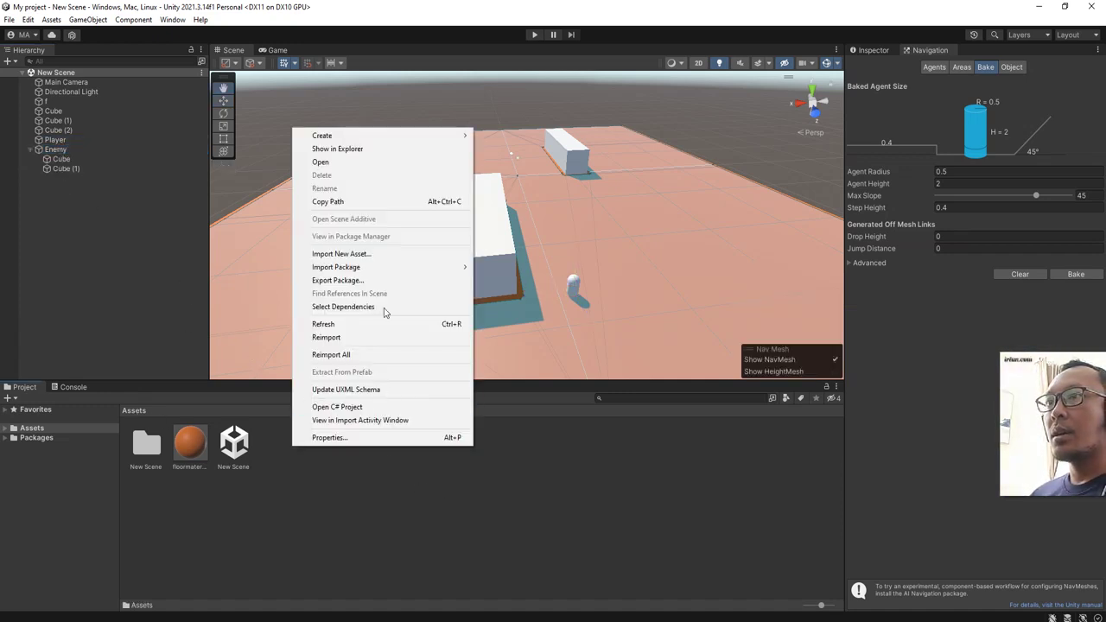
mouse_move(321, 136)
left_click(509, 107)
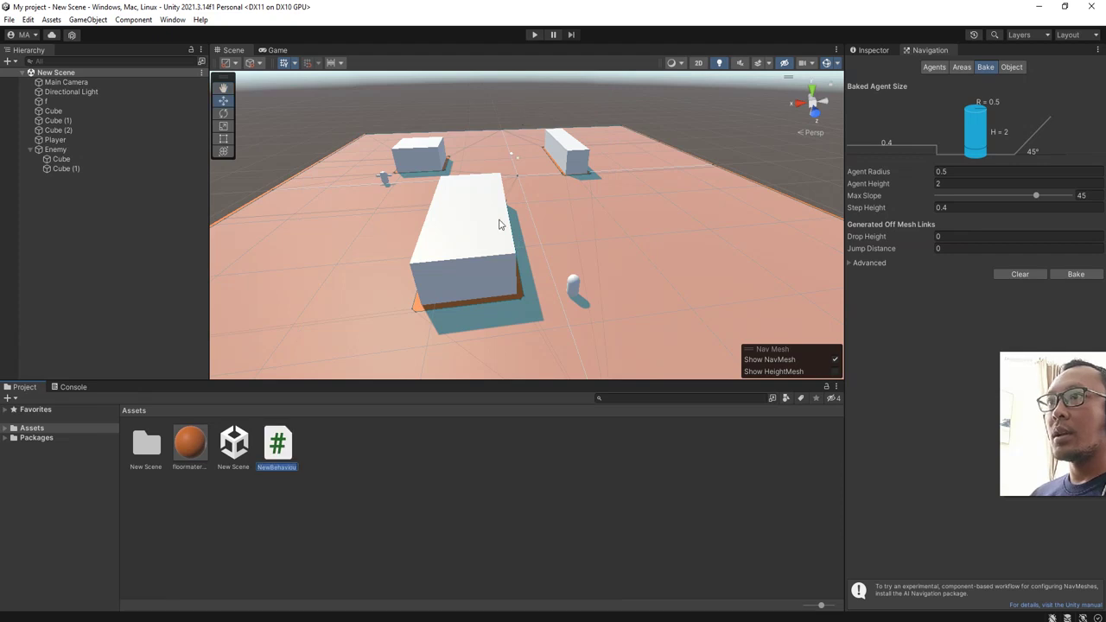
type("Enemy")
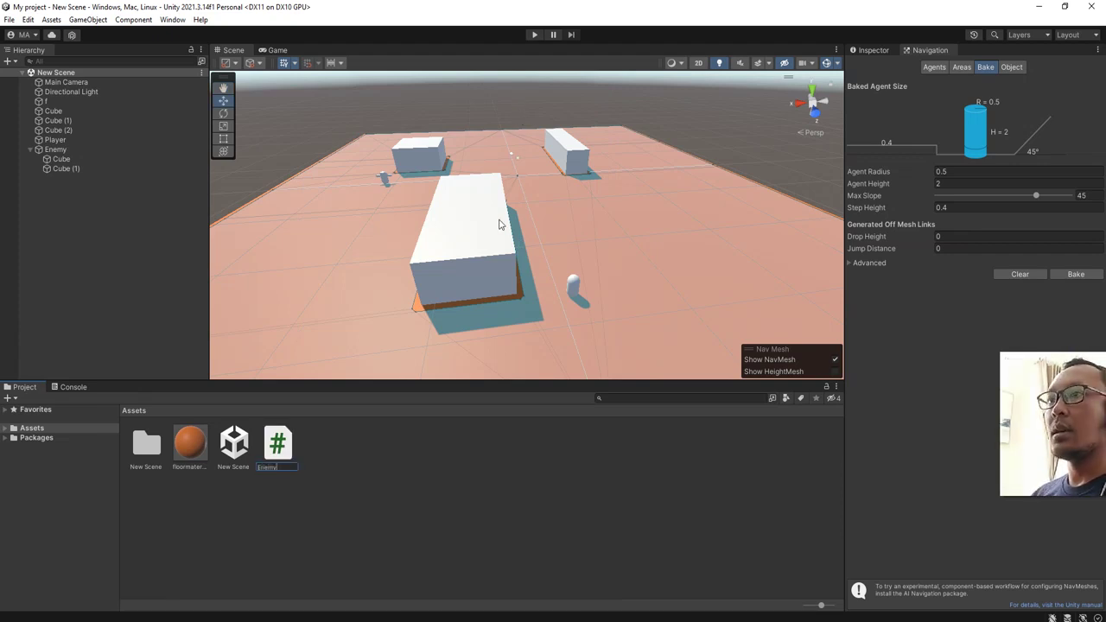
key("Return")
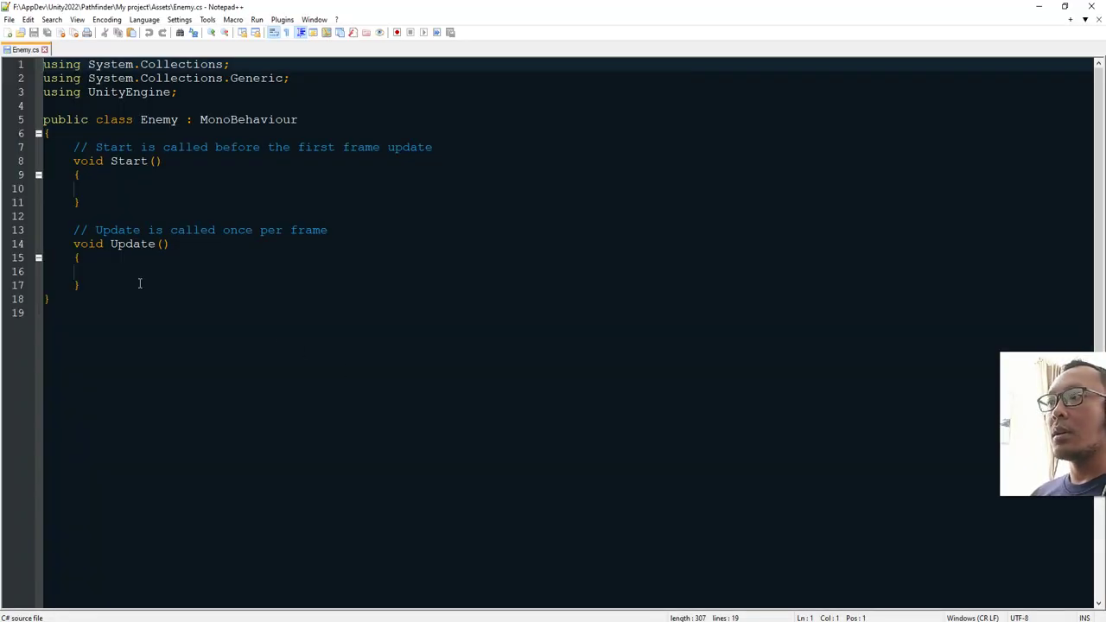
Step: Declare a 'private Transform playerTransform;' field in the Enemy class and save
left_click(111, 135)
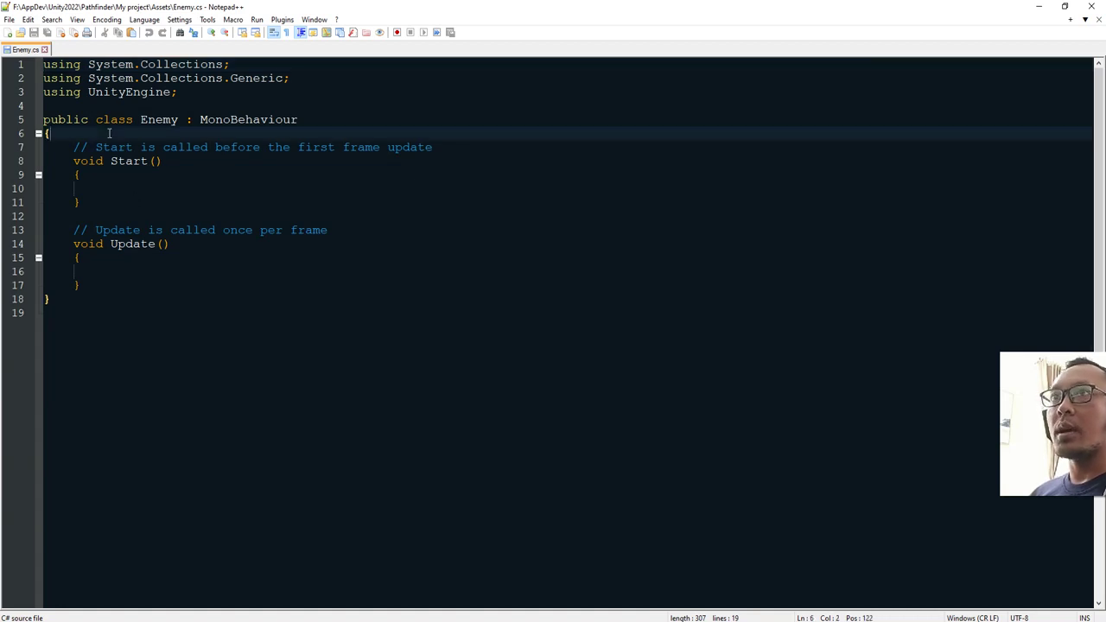
key("Return")
key("Return")
key("Up")
key("Return")
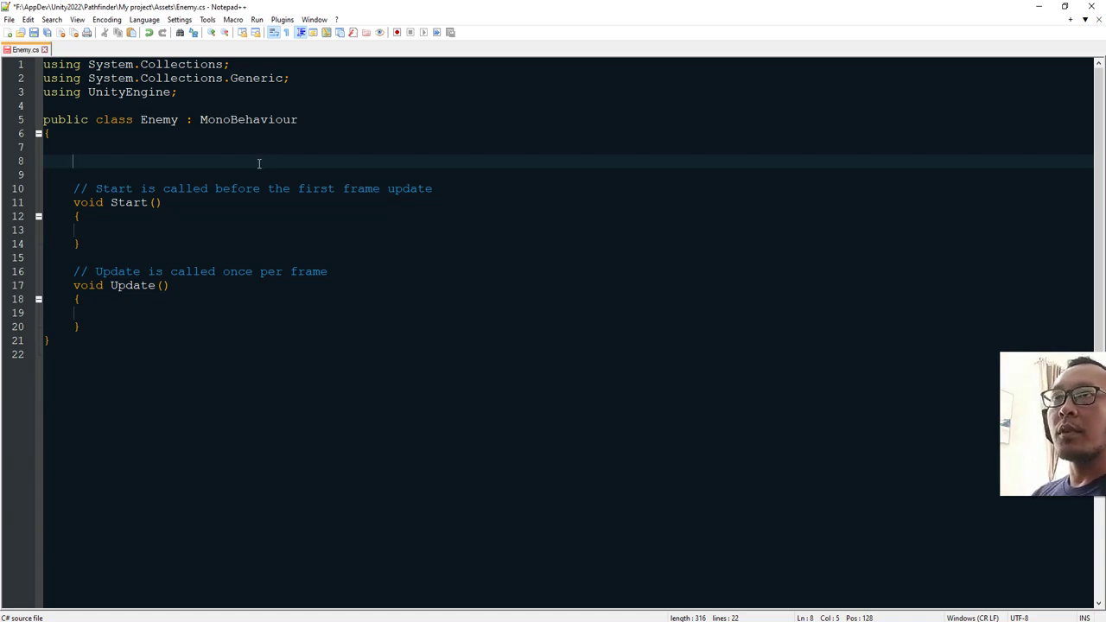
type("private ")
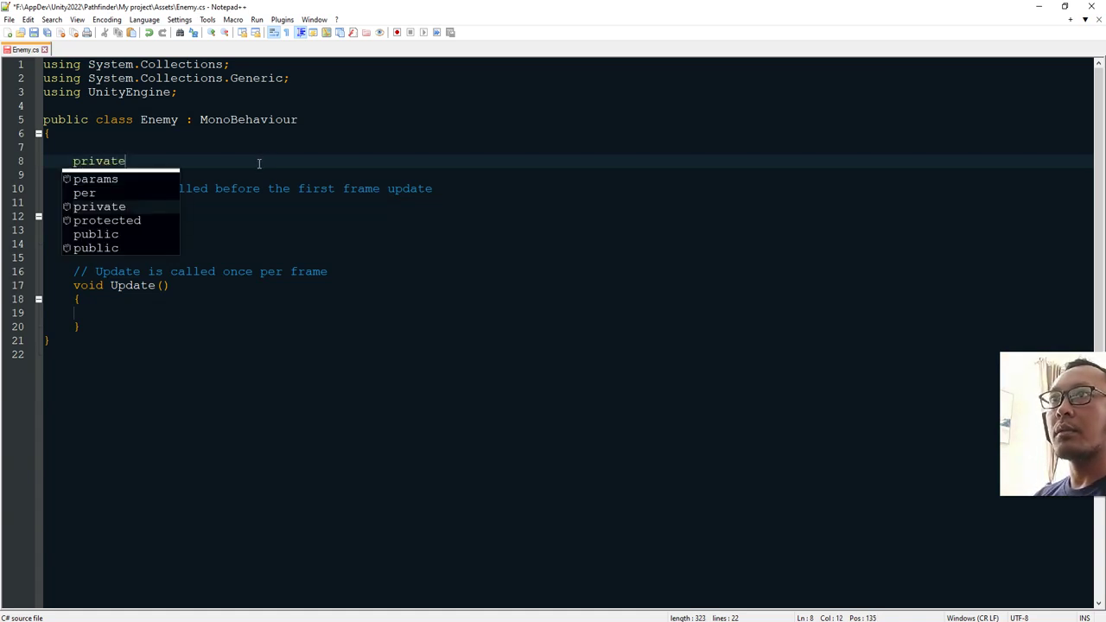
type("Transform ")
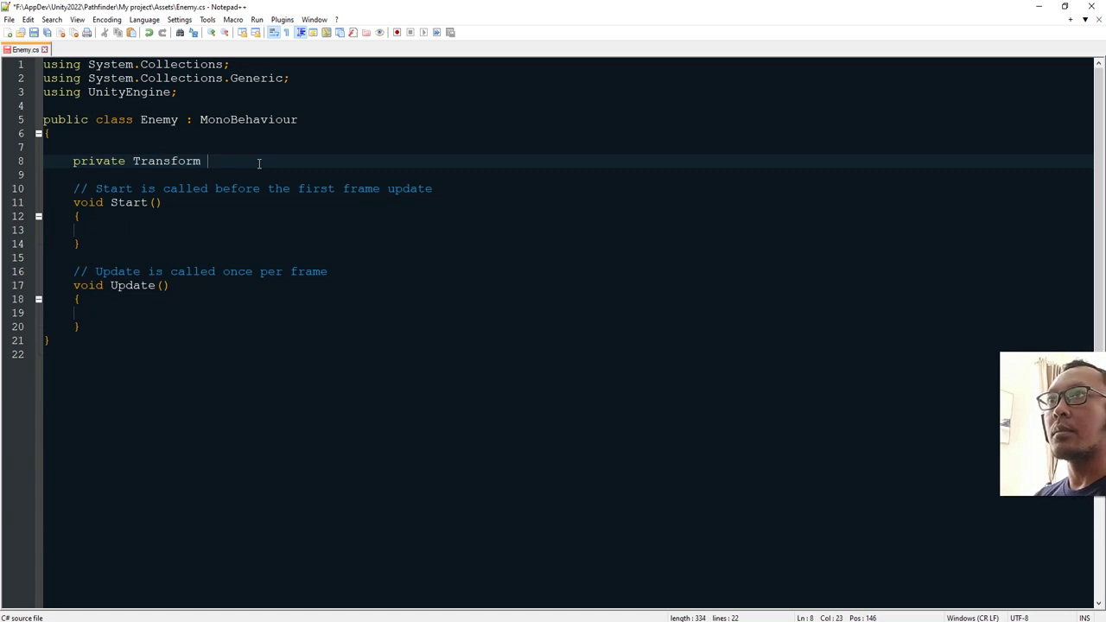
type("player")
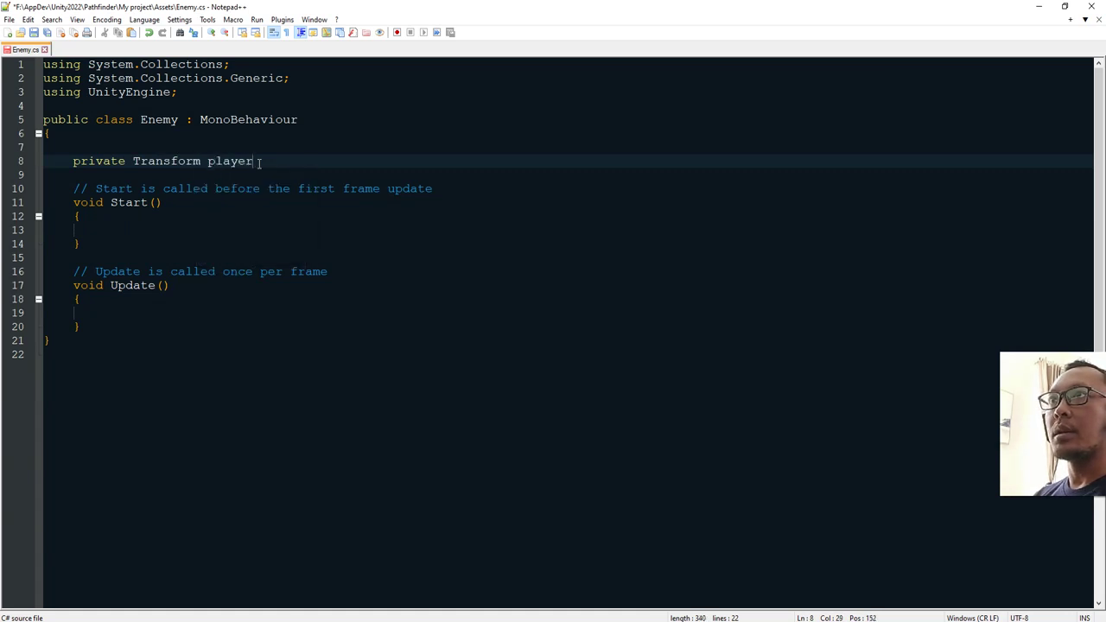
type("Transform;")
key("ctrl+s")
Step: Duplicate that field line into 'private NavMeshAgent nav;' and save
left_click(238, 232)
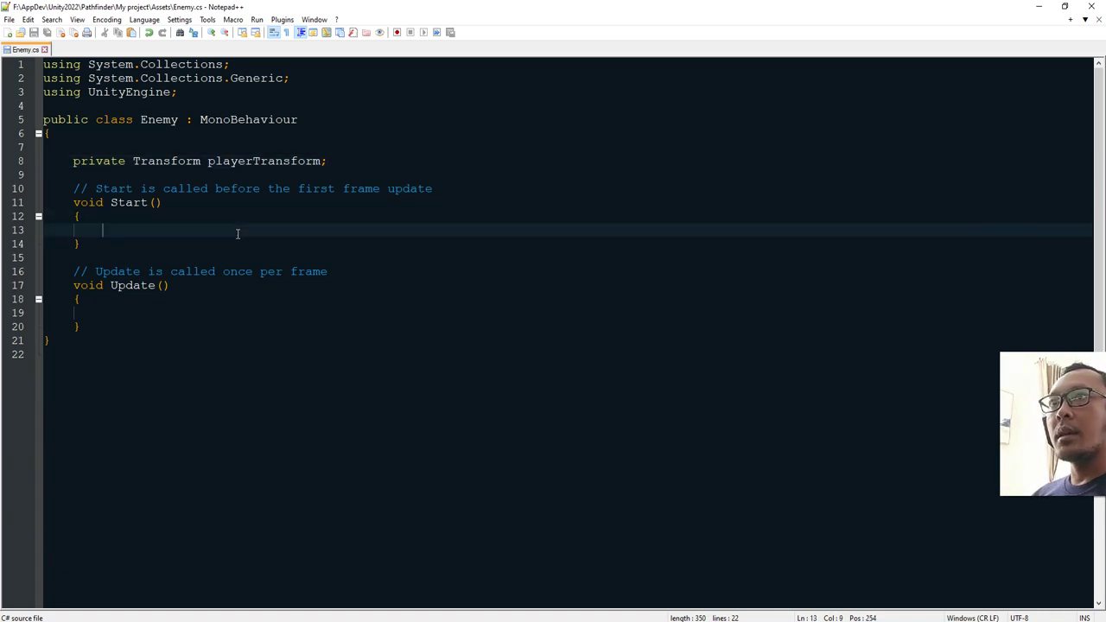
left_click(291, 162)
key("ctrl+d")
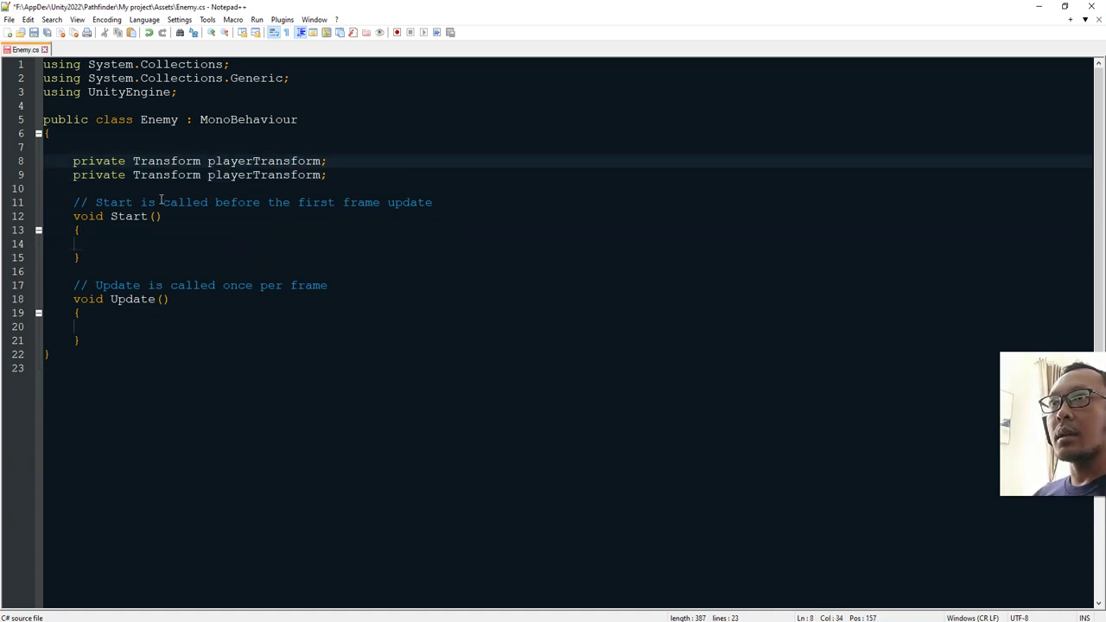
double_click(144, 174)
key("shift+End")
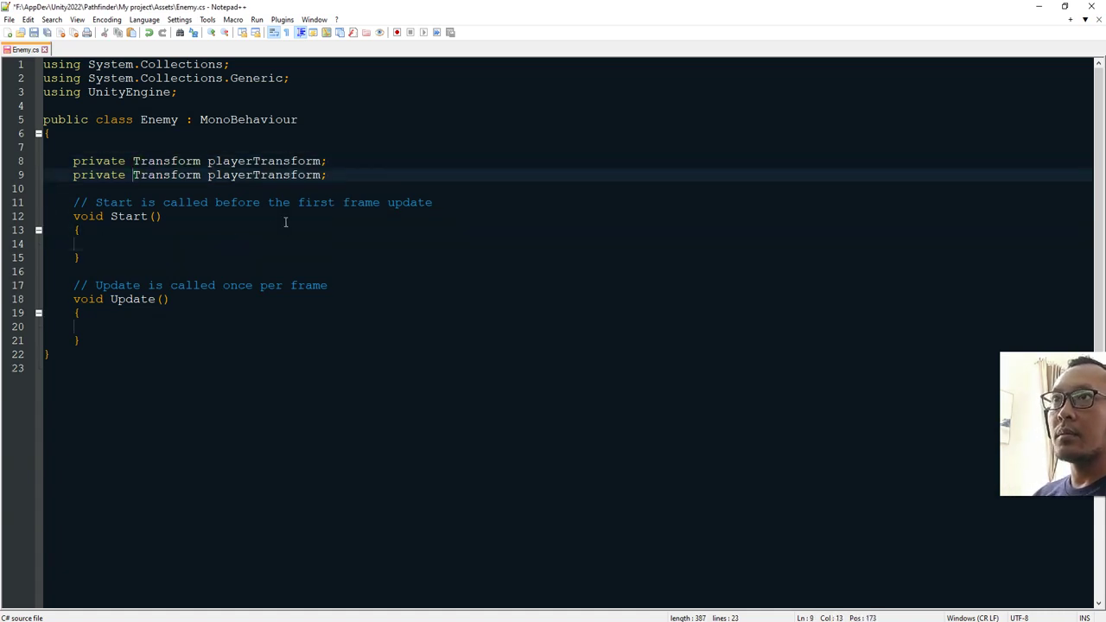
type("NavMeshAgent")
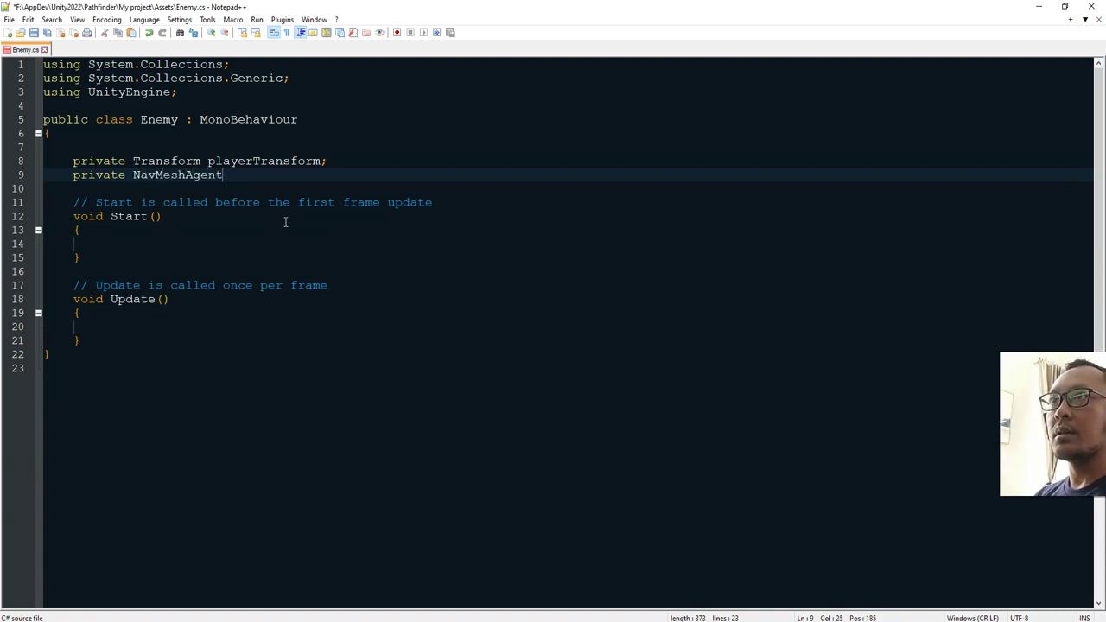
type(" nav")
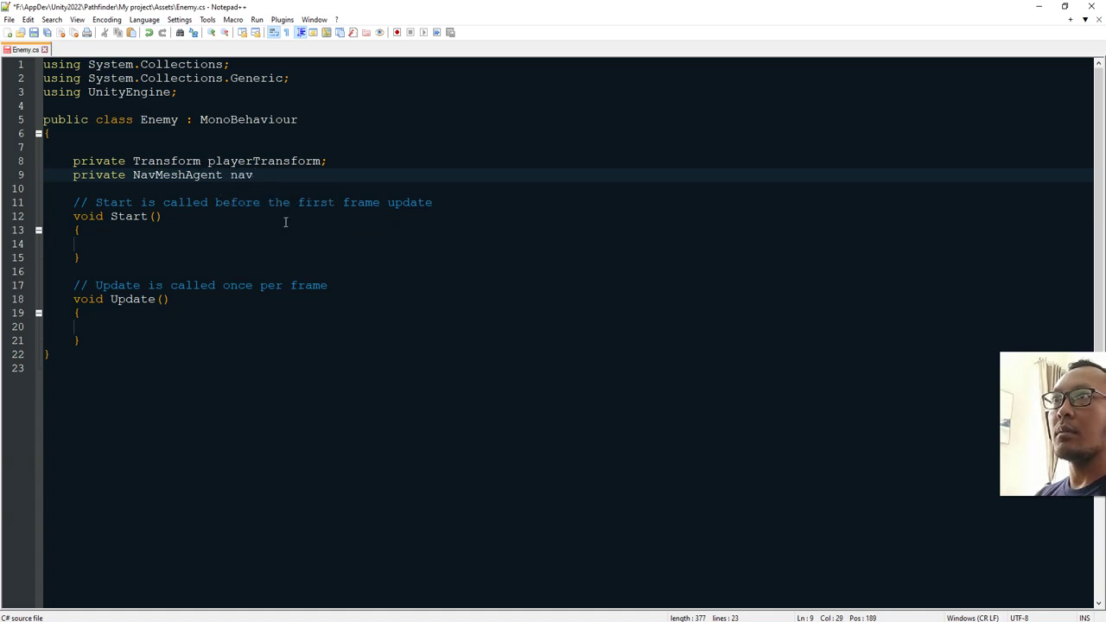
key("ctrl+s")
Step: Duplicate the using line into 'using UnityEngine.AI;' and save the script
left_click(147, 91)
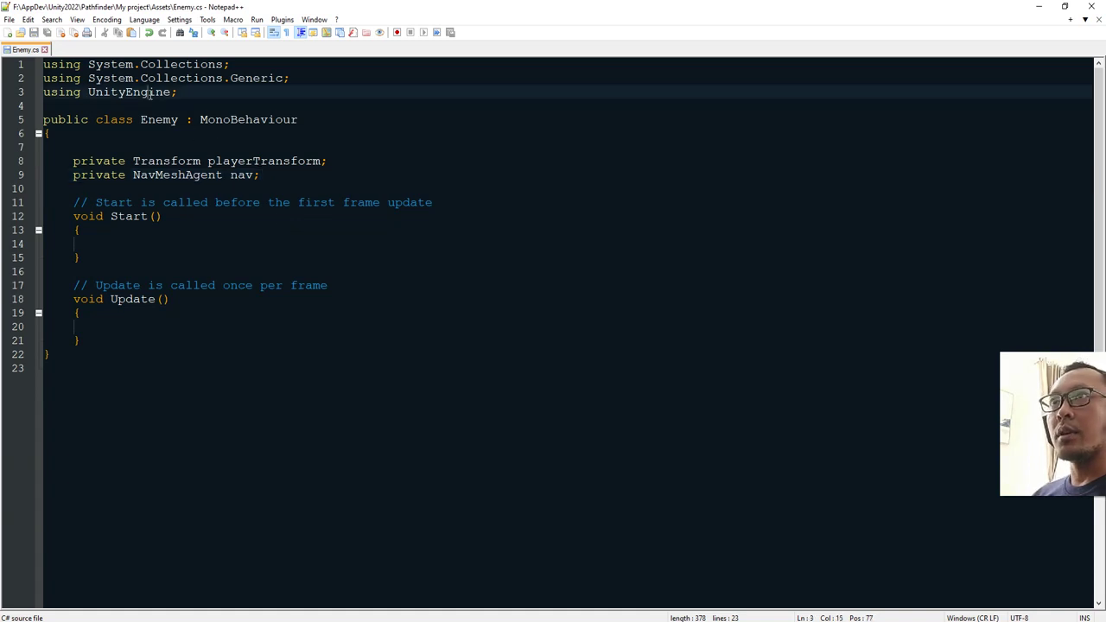
key("ctrl+d")
key("Down")
key("Right")
key("Right")
key("Right")
type(".AI")
key("ctrl+s")
left_click(244, 261)
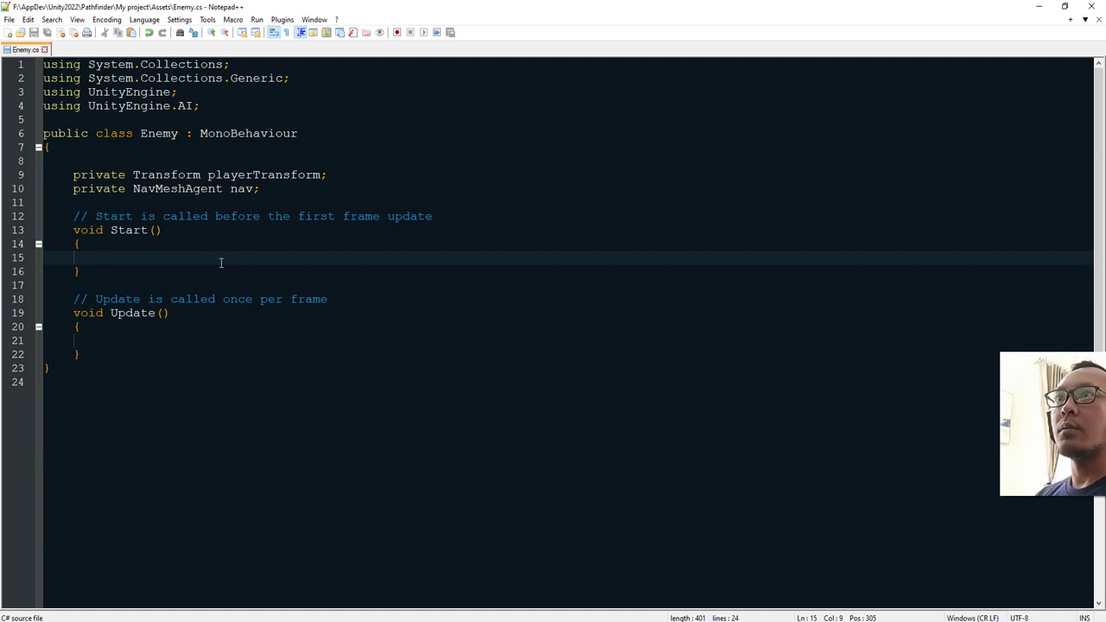
Step: In Start, set playerTransform to the transform of the object tagged "Player"
double_click(292, 177)
key("ctrl+c")
left_click(314, 260)
key("ctrl+v")
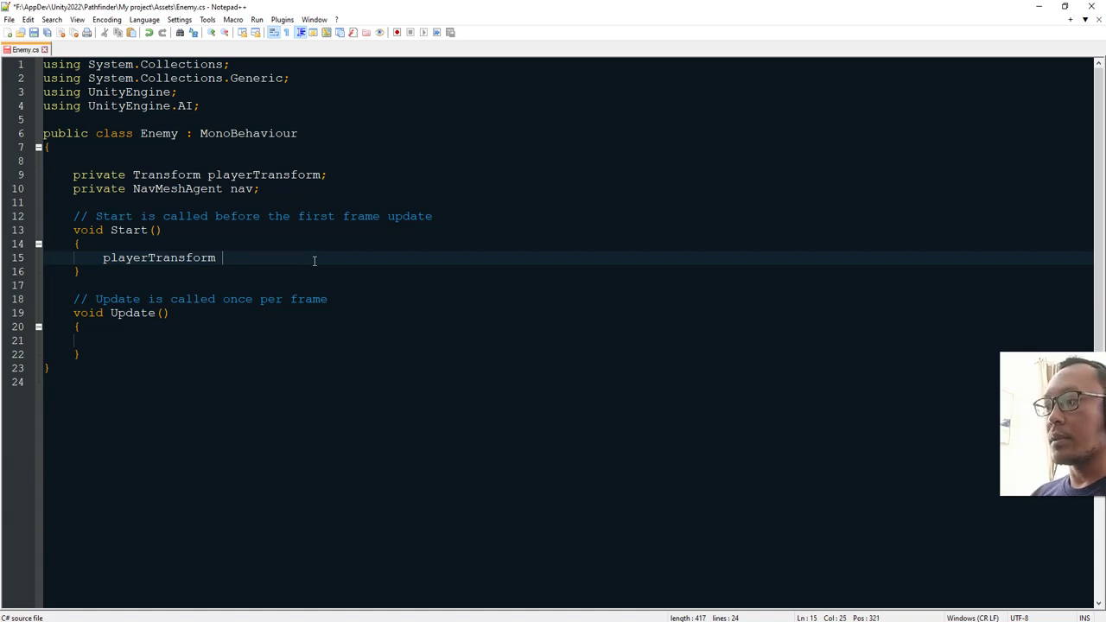
type("=")
key("ctrl+s")
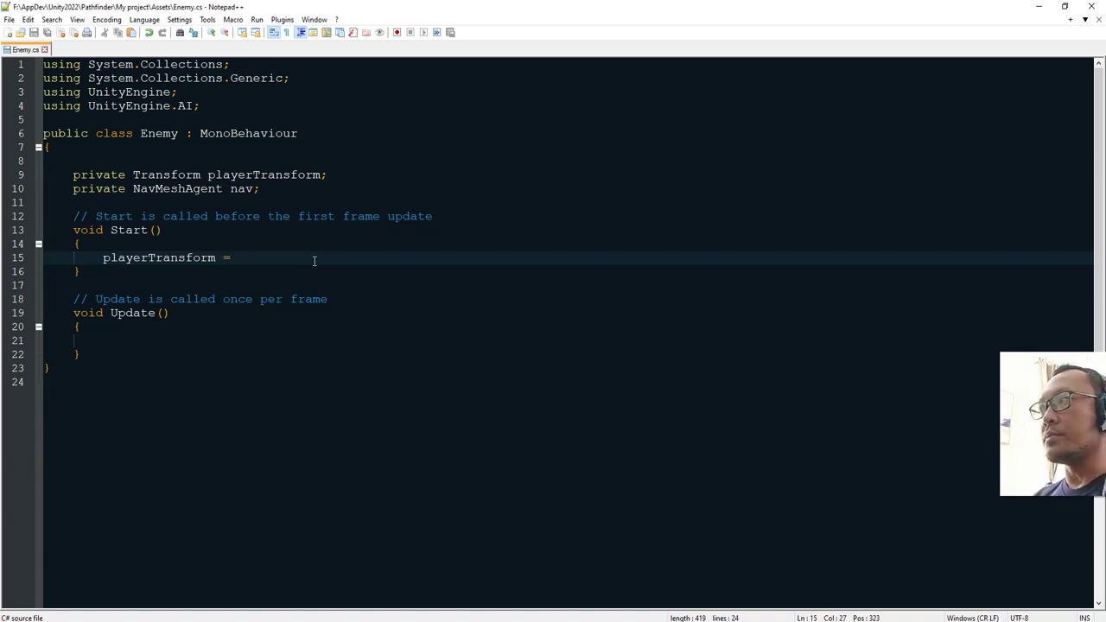
type("Game")
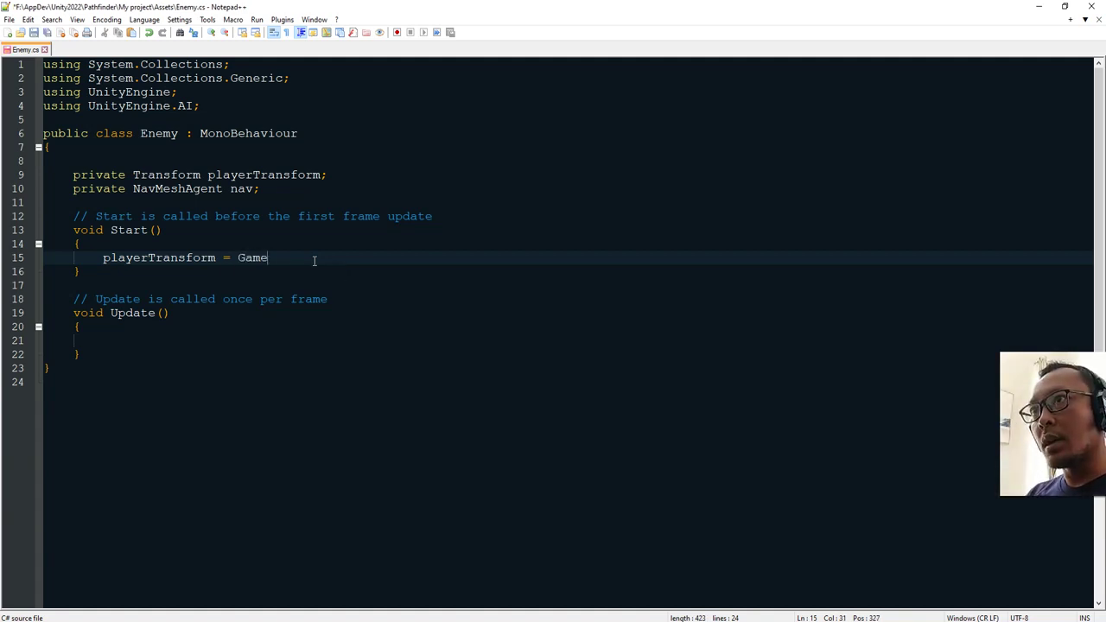
type("Object.Find")
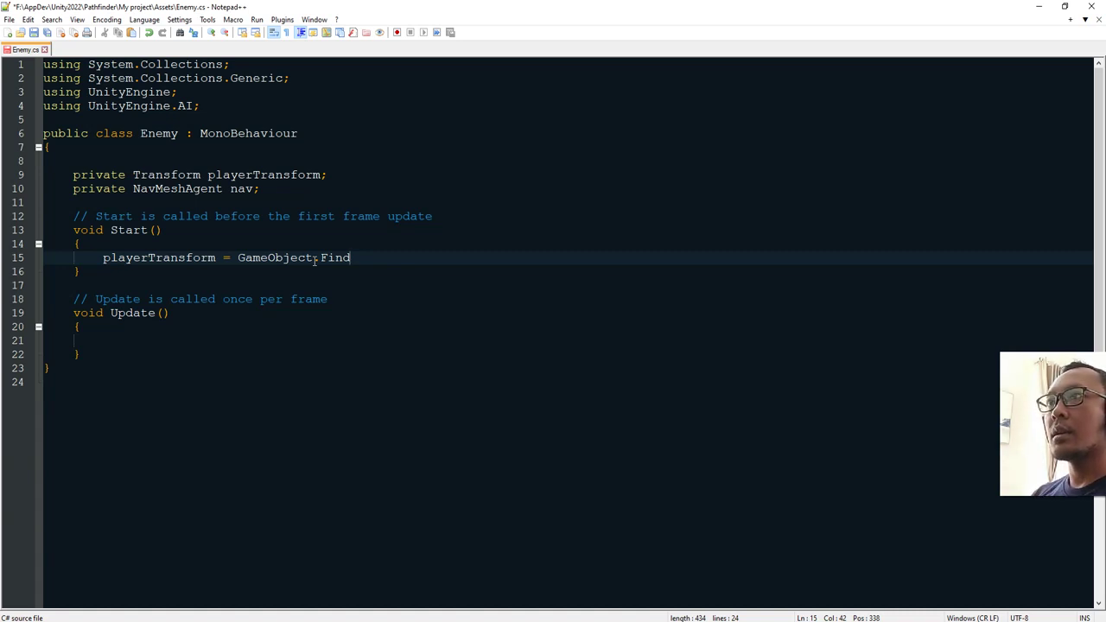
type("GameObject")
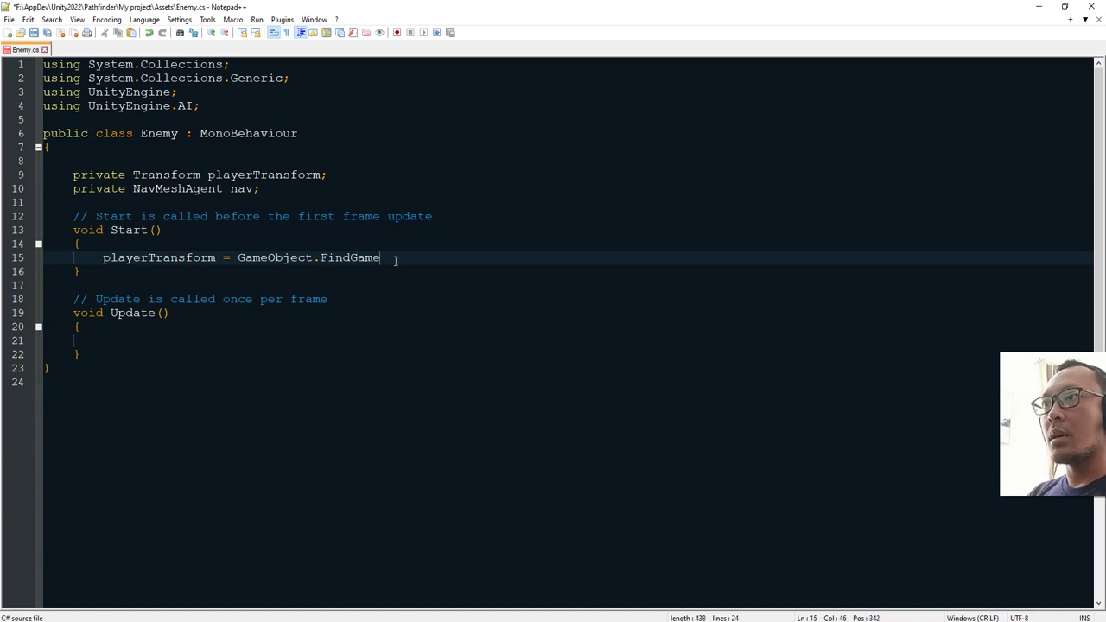
type("T")
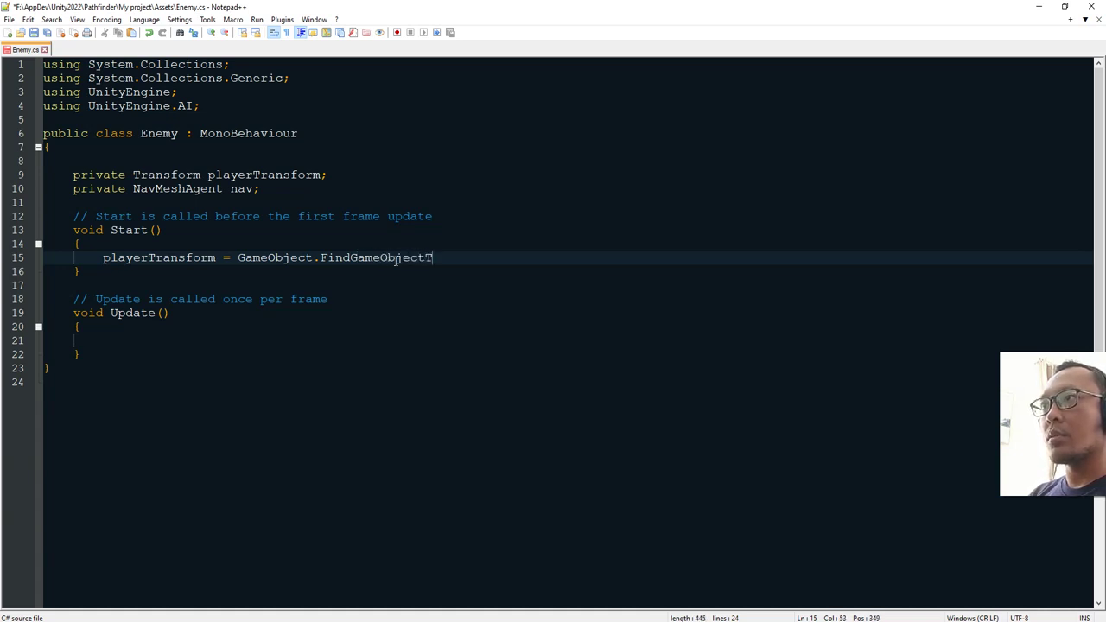
key("BackSpace")
type("WithTag(")
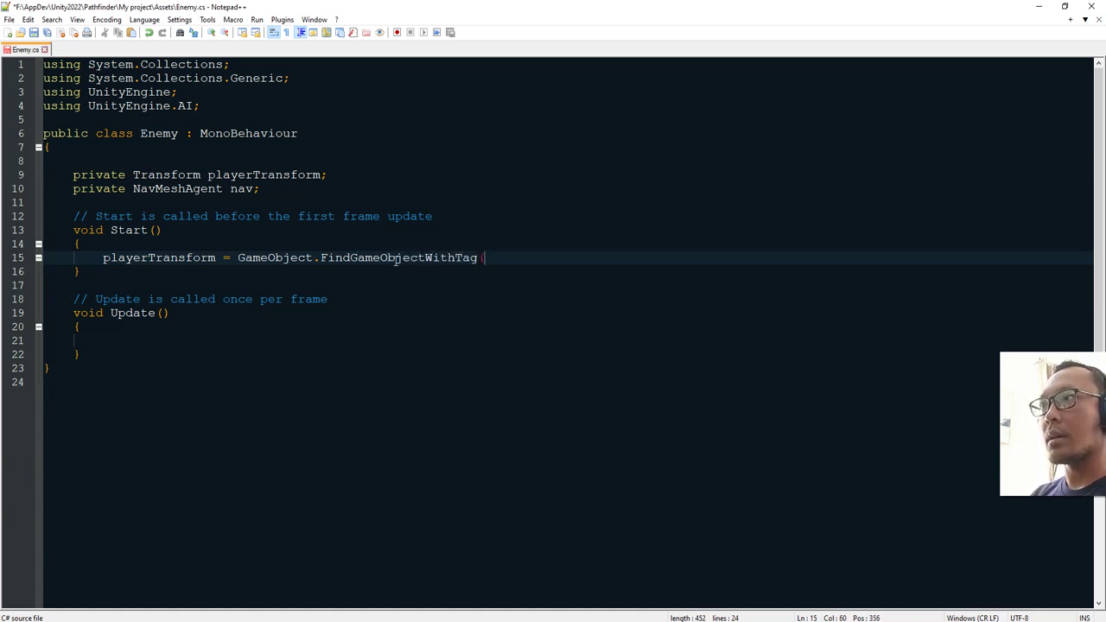
type("\"Player\").transform;")
Step: Add 'nav = GetComponent<NavMeshAgent>();' to Start and begin nav.destination in Update
key("Return")
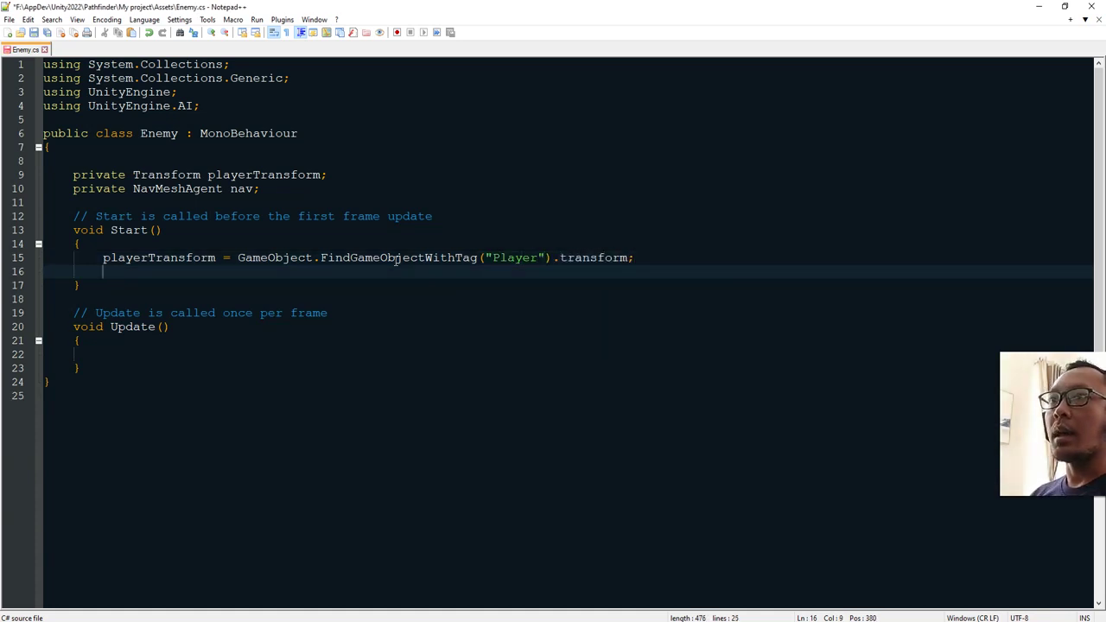
type("nav = ")
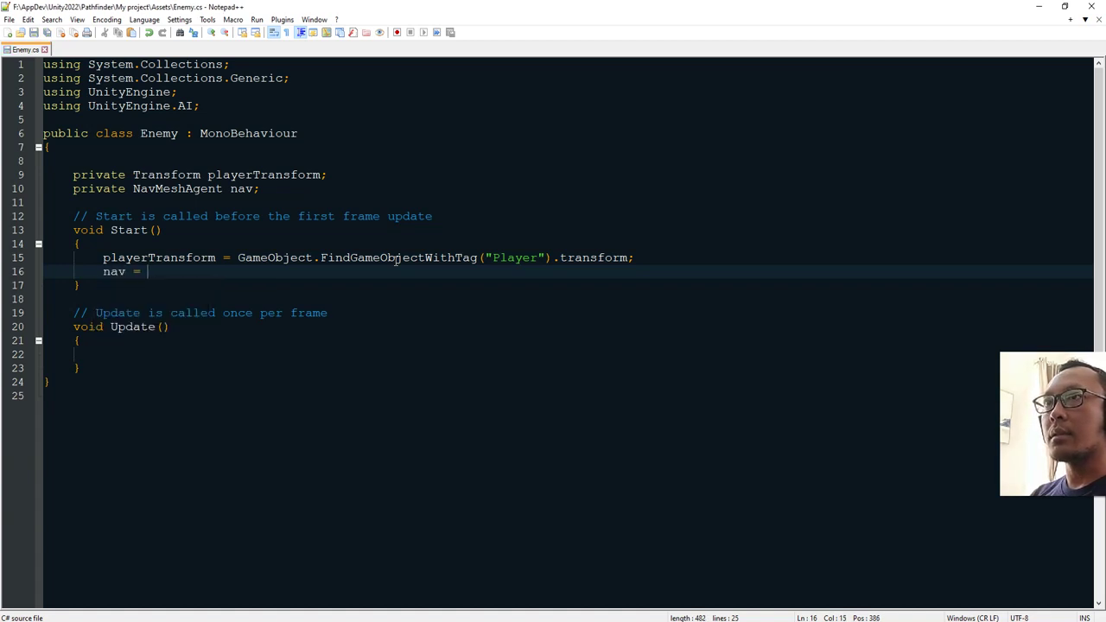
type("GetCompo")
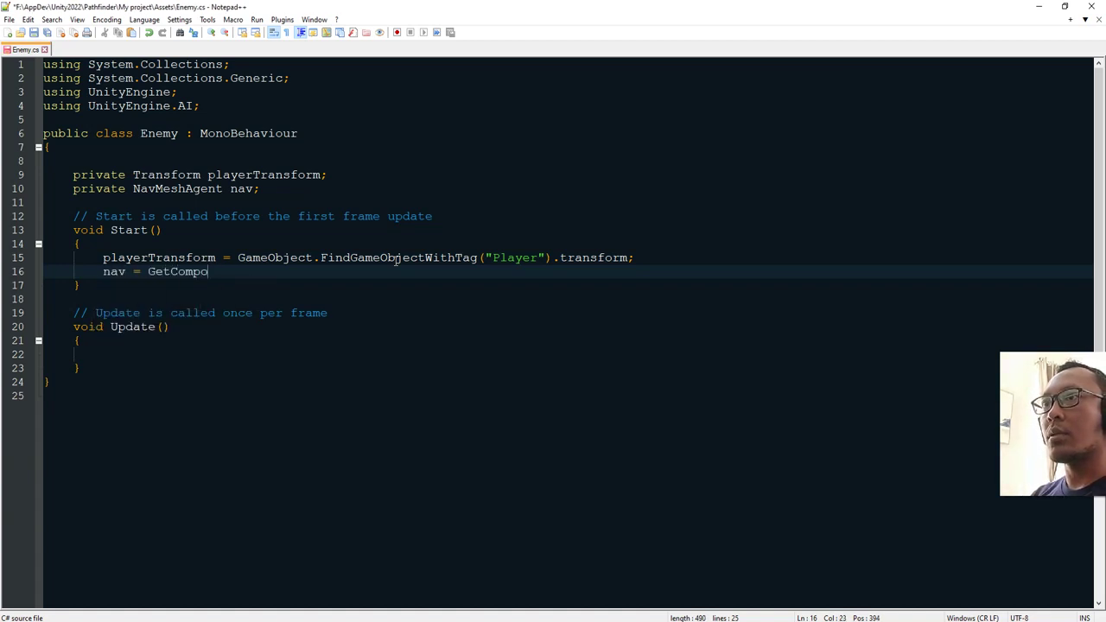
type("nent<Nav")
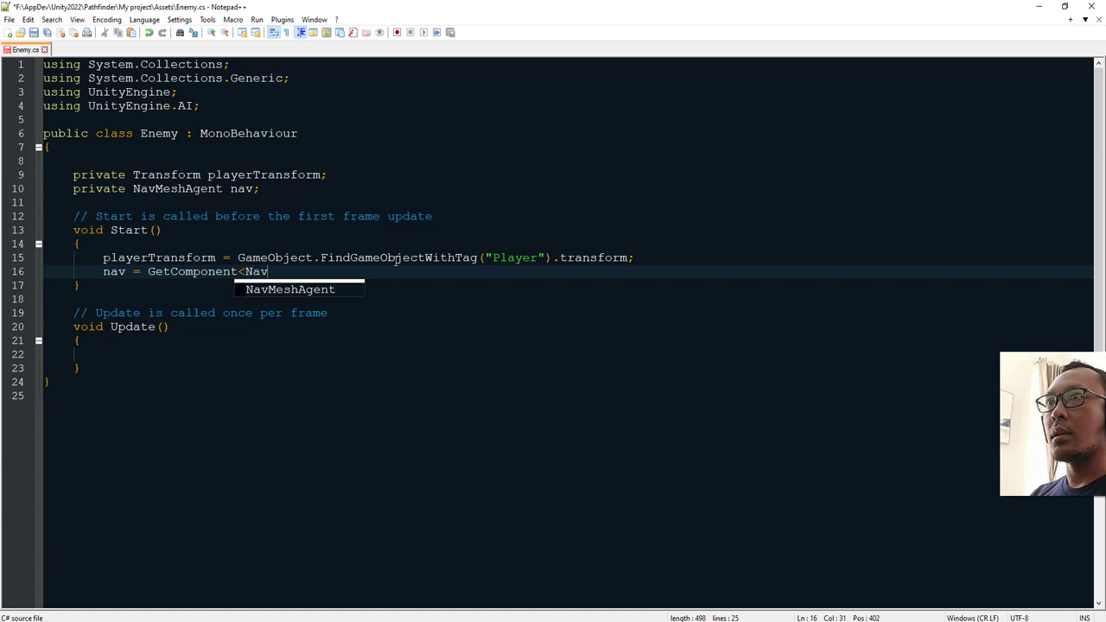
type("MeshAgent>();")
left_click(184, 356)
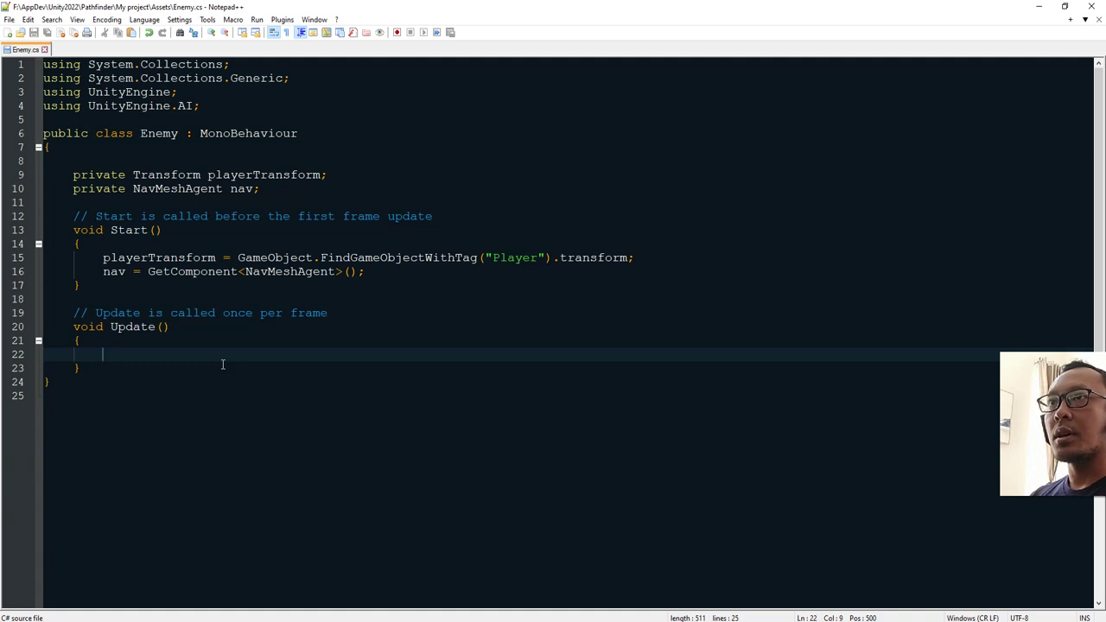
type("nav.destination =")
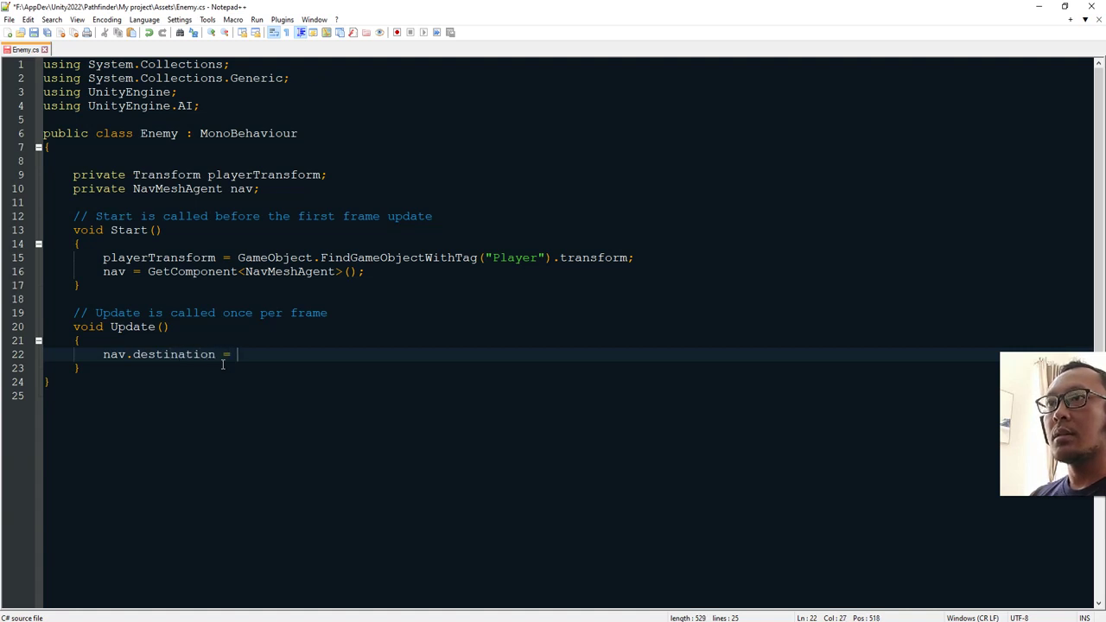
key("ctrl+s")
Step: Finish Update with 'nav.destination = playerTransform.position', save, and return to Unity
double_click(182, 259)
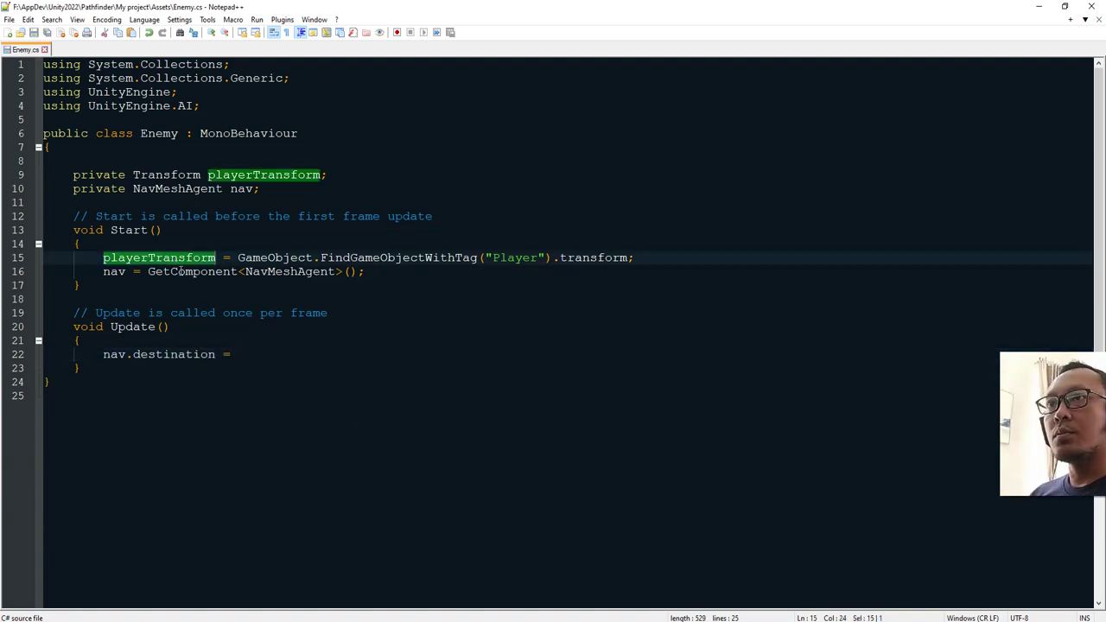
key("ctrl+c")
left_click(285, 356)
key("ctrl+v")
type(".pos")
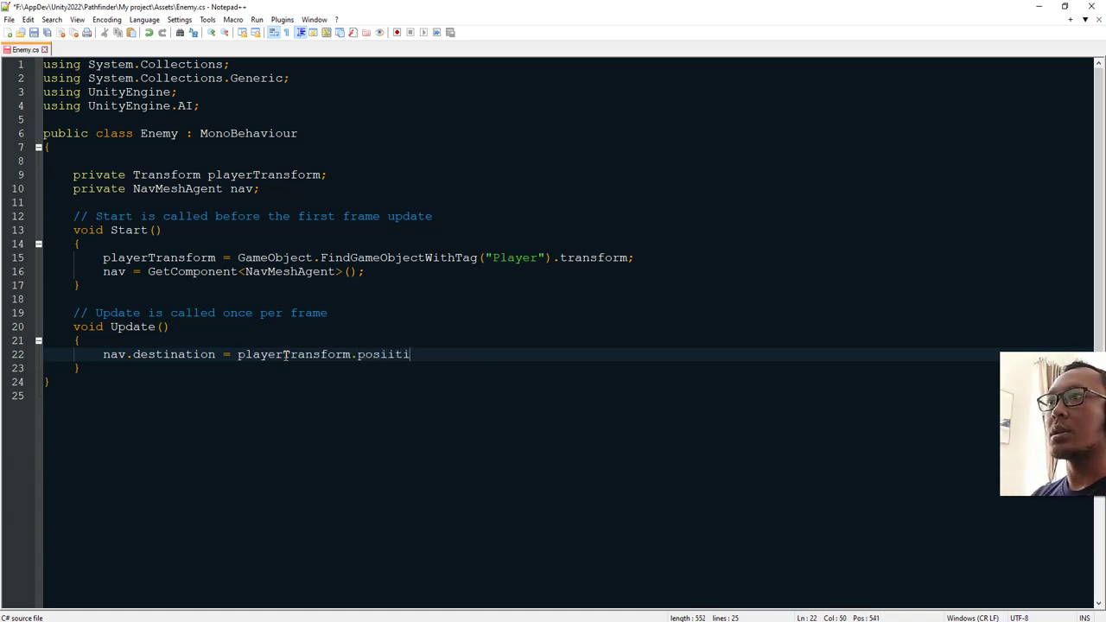
key("ctrl+s")
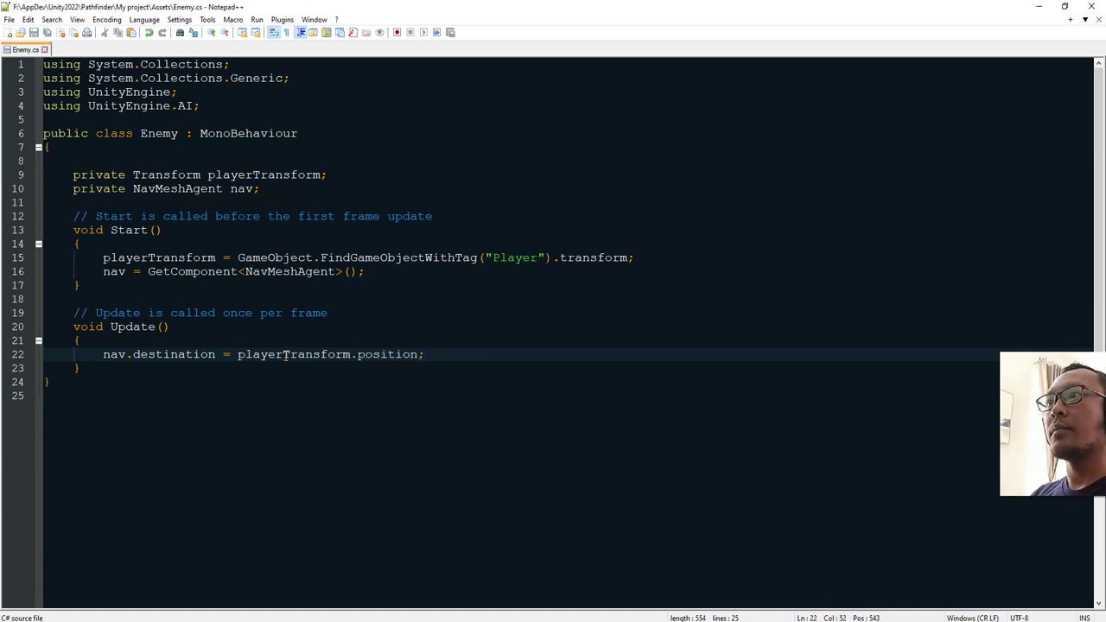
left_click(591, 521)
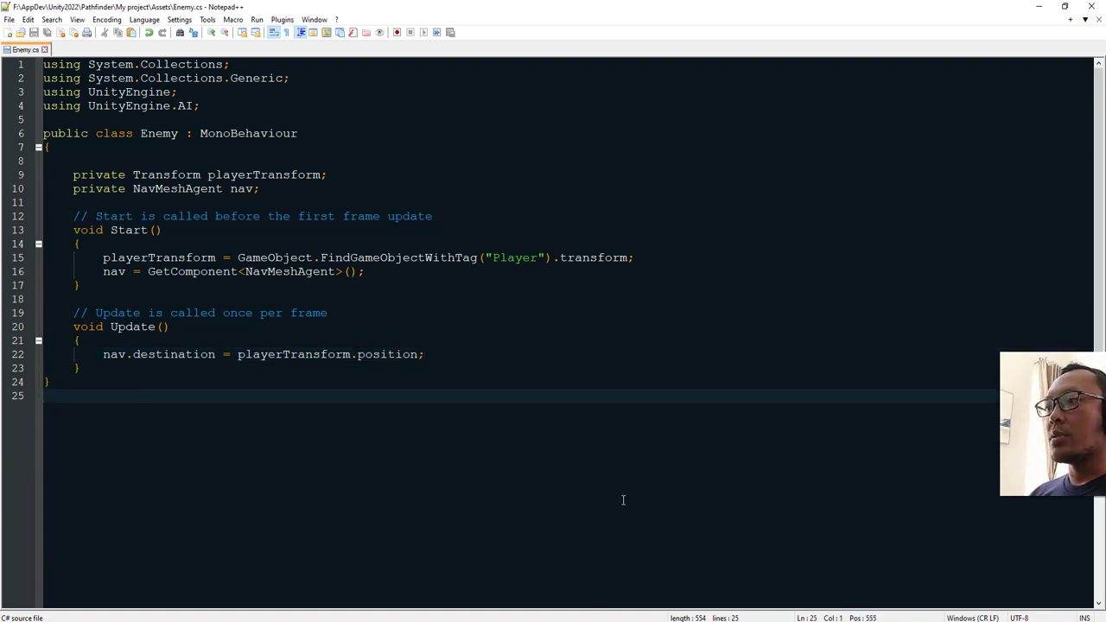
key("alt+Tab")
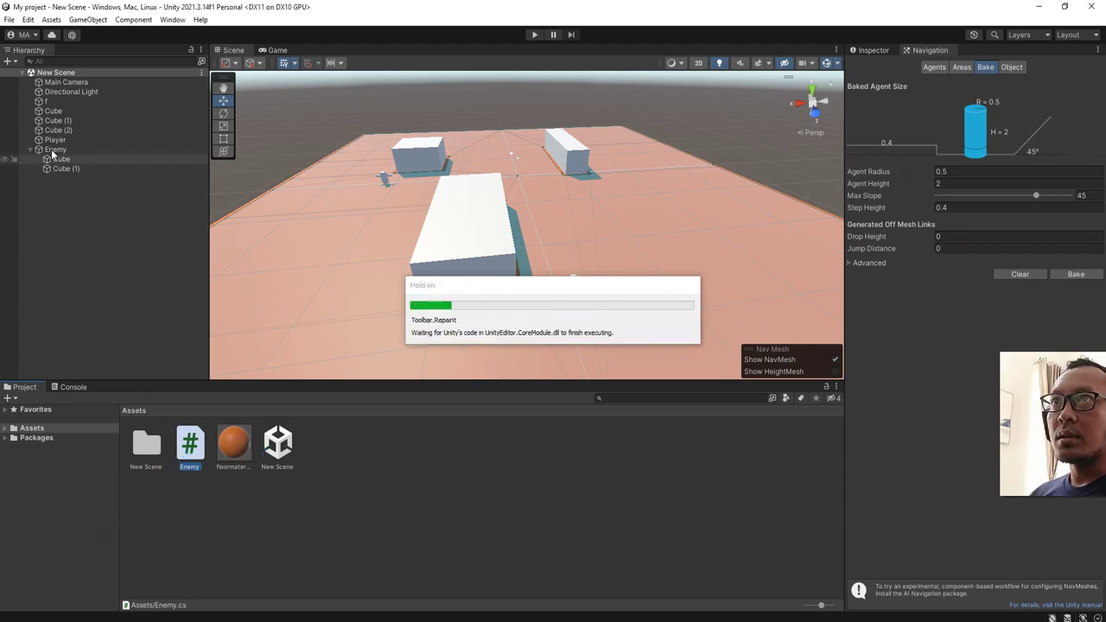
Step: Attach Enemy.cs to the Enemy object in the Hierarchy and save the scene
left_click_drag(411, 433, 62, 153)
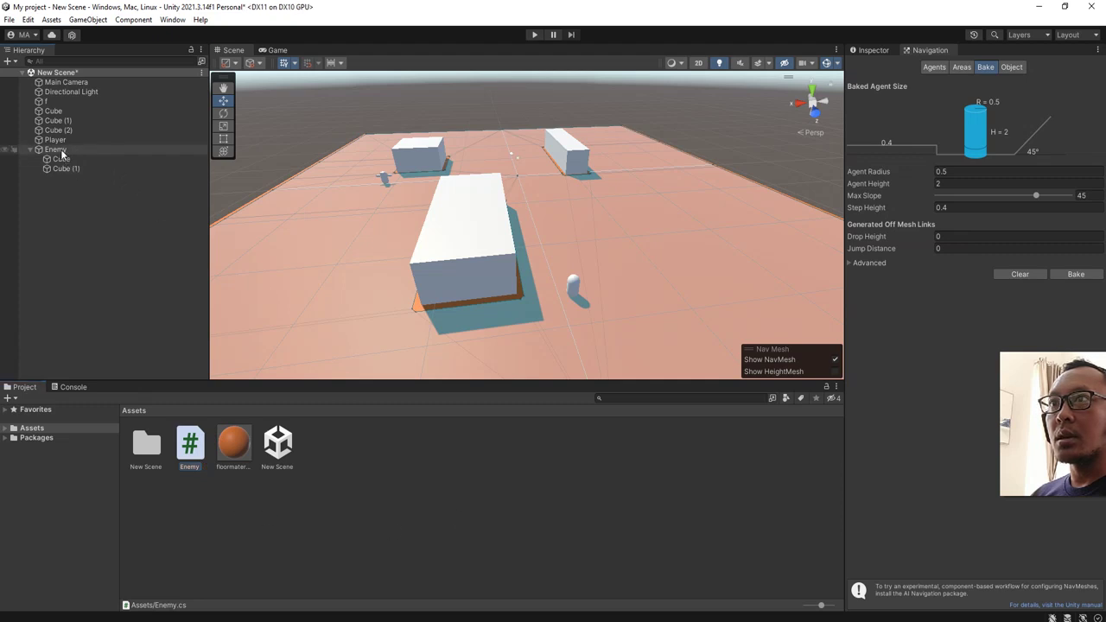
left_click(63, 153)
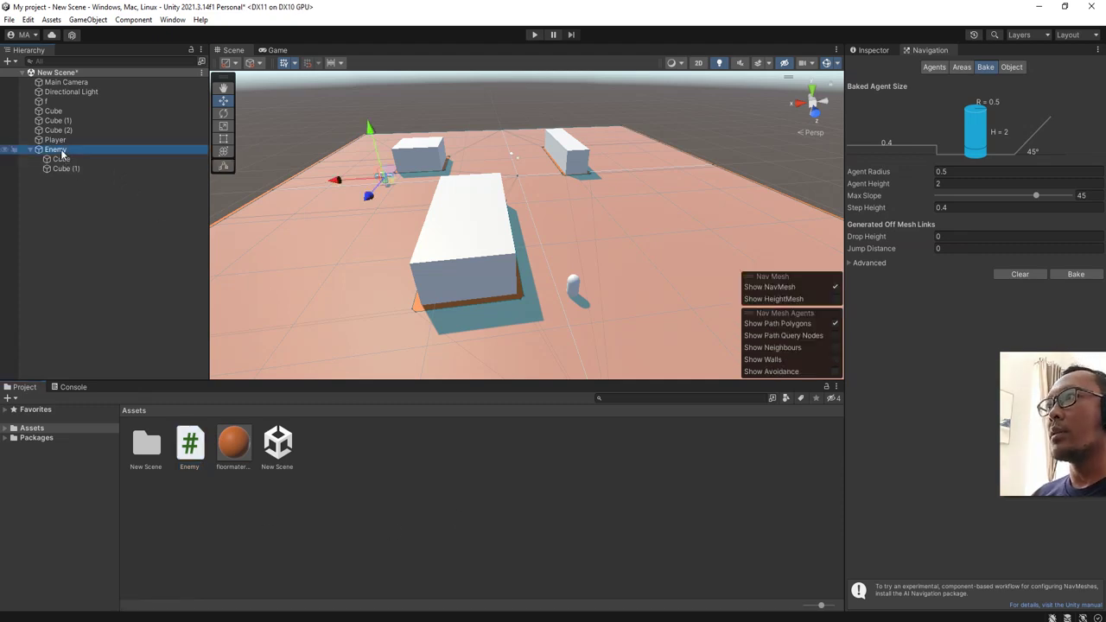
key("ctrl+s")
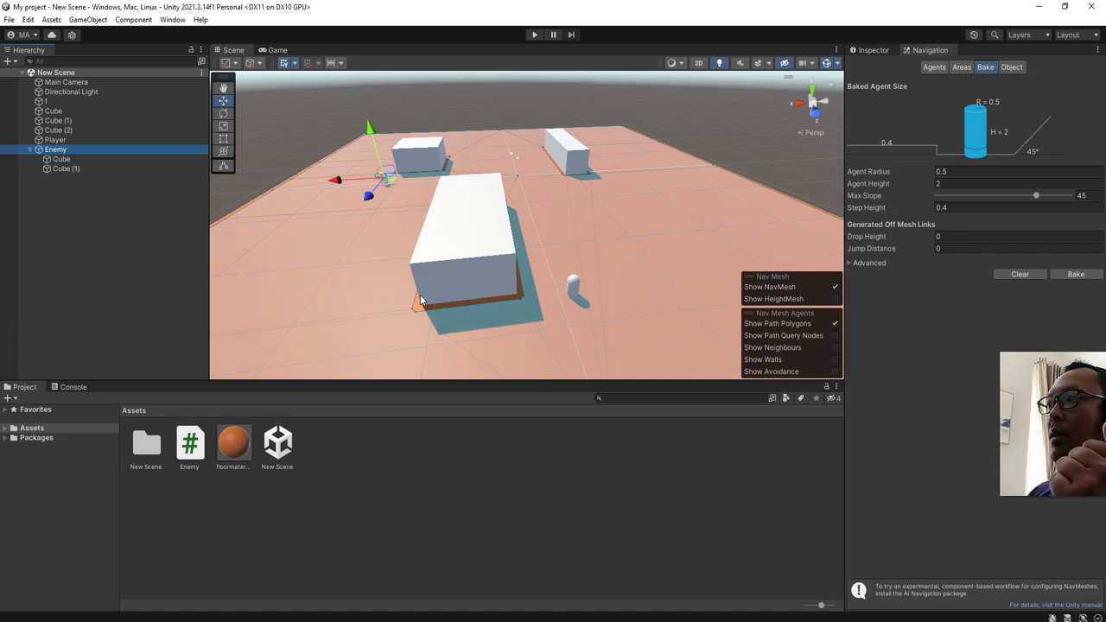
Step: Start play mode to test the Enemy's chase
left_click(506, 511)
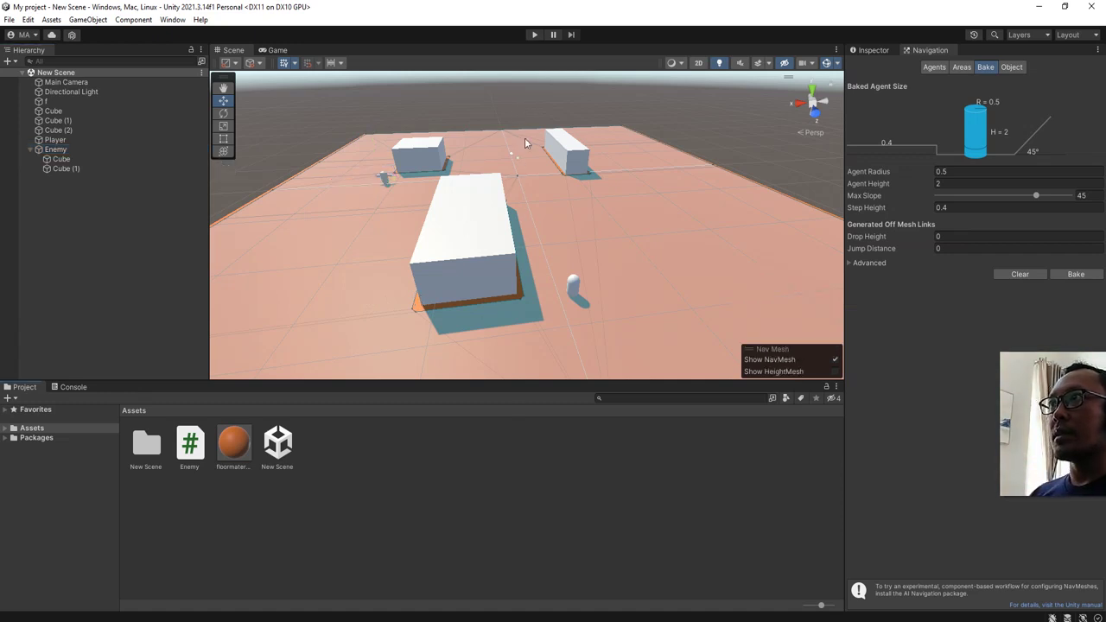
left_click_drag(551, 223, 688, 115, "alt")
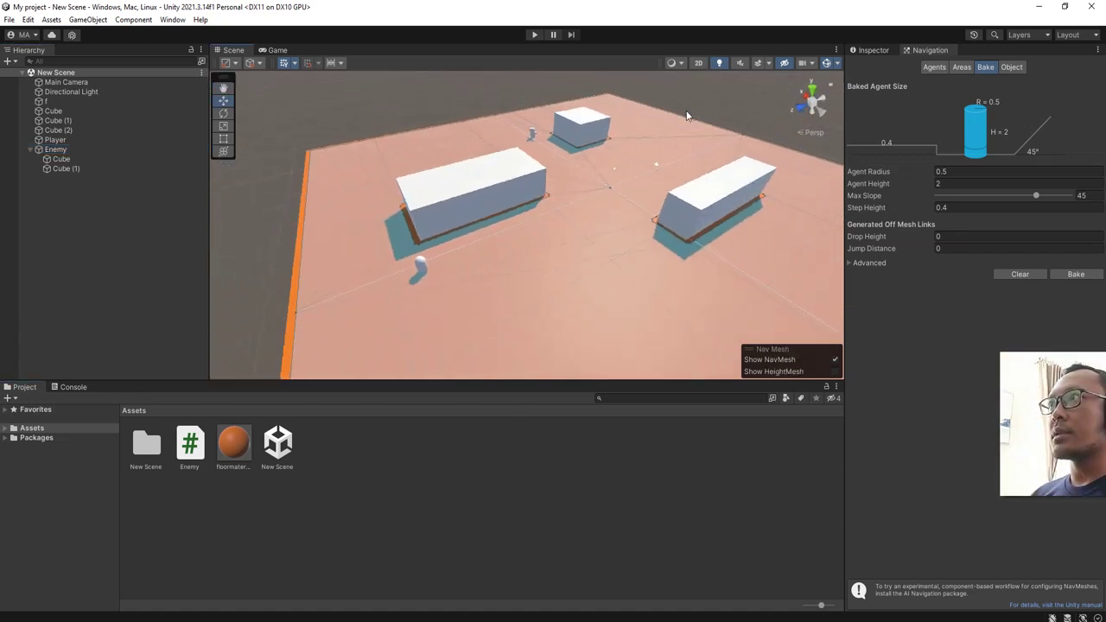
left_click(536, 35)
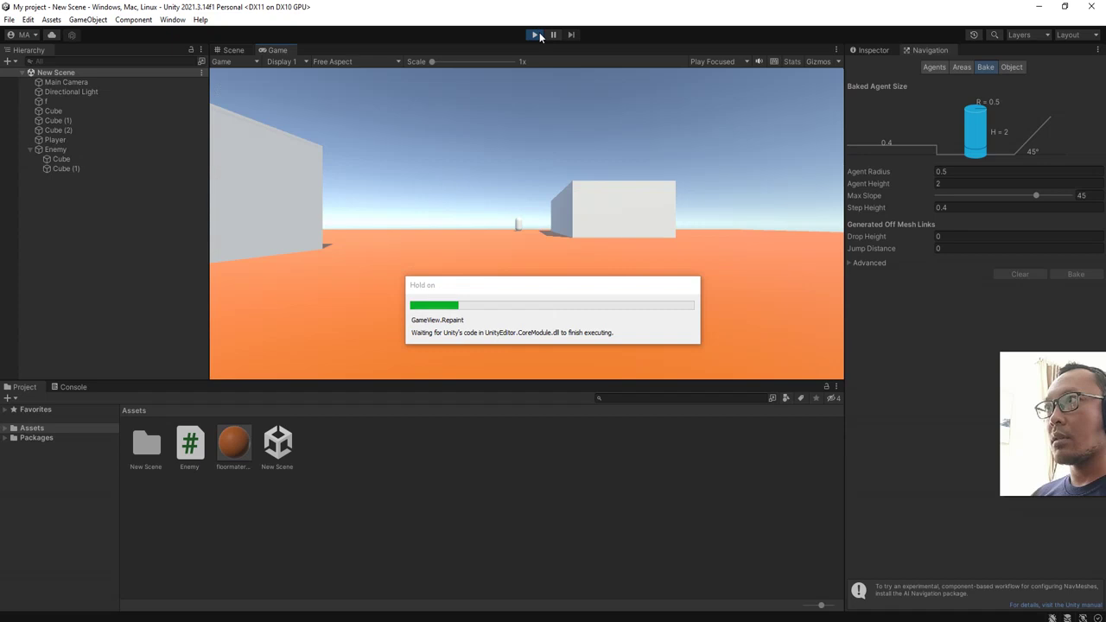
Step: In the Scene view, drag the Player capsule toward the back of the floor, then stop playing
left_click(233, 50)
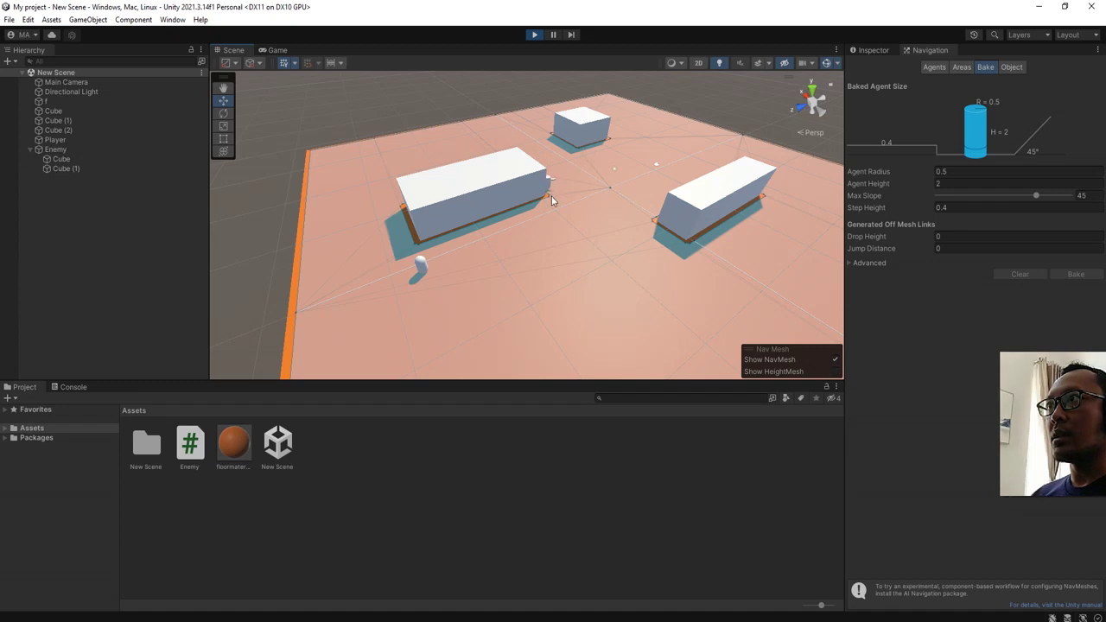
left_click(427, 278)
left_click_drag(427, 278, 748, 246)
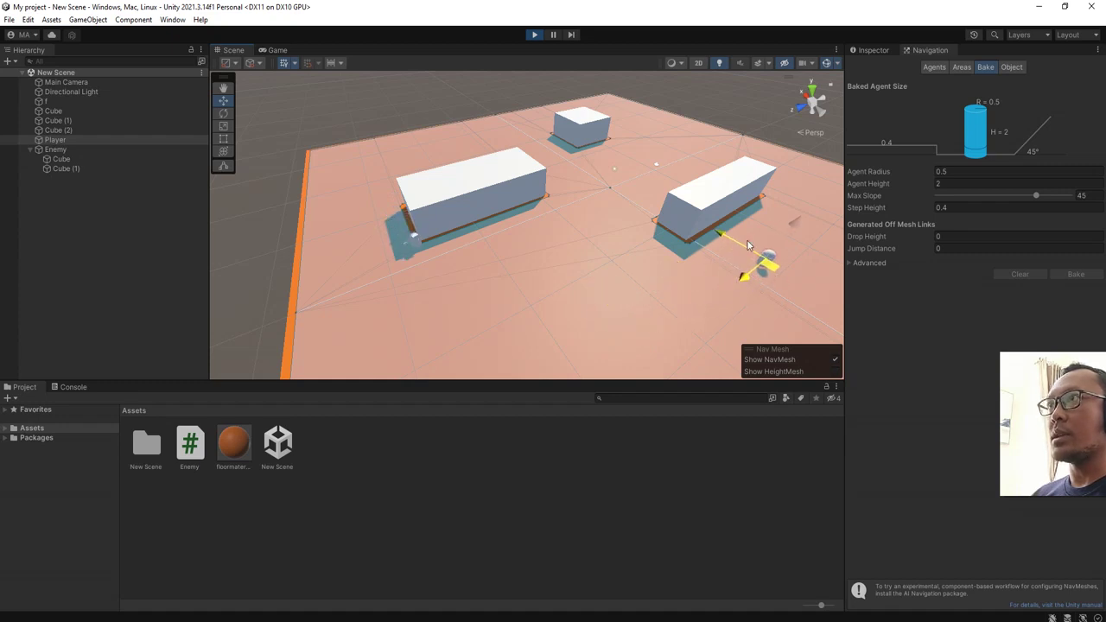
left_click(534, 35)
Step: Set the Enemy's Nav Mesh Agent Speed to 10, select Player, and play again
left_click(57, 149)
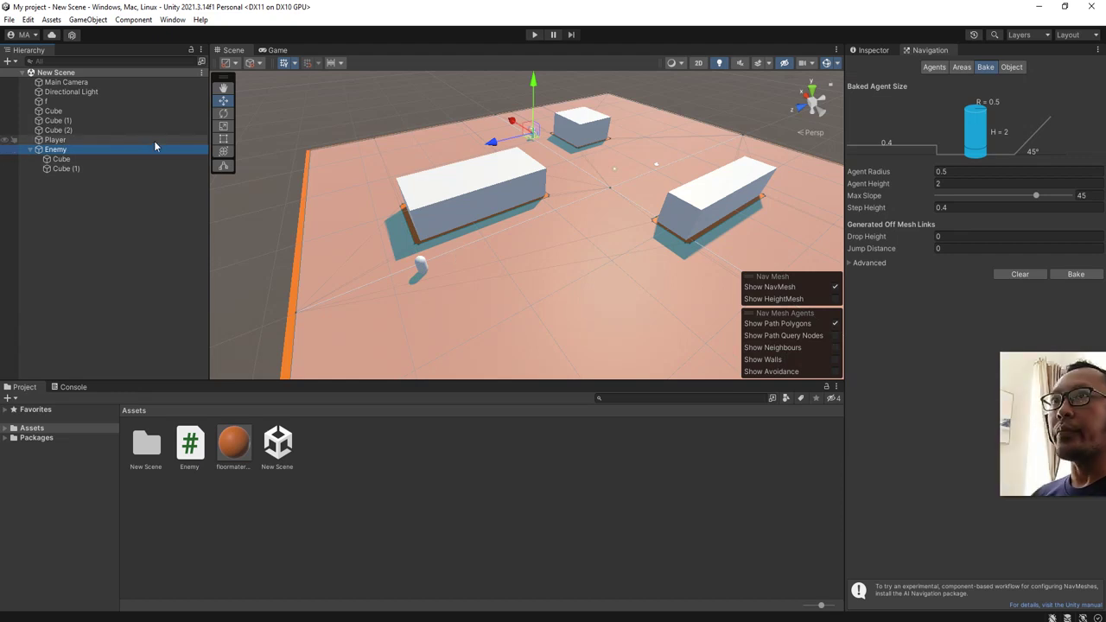
key("ctrl+3")
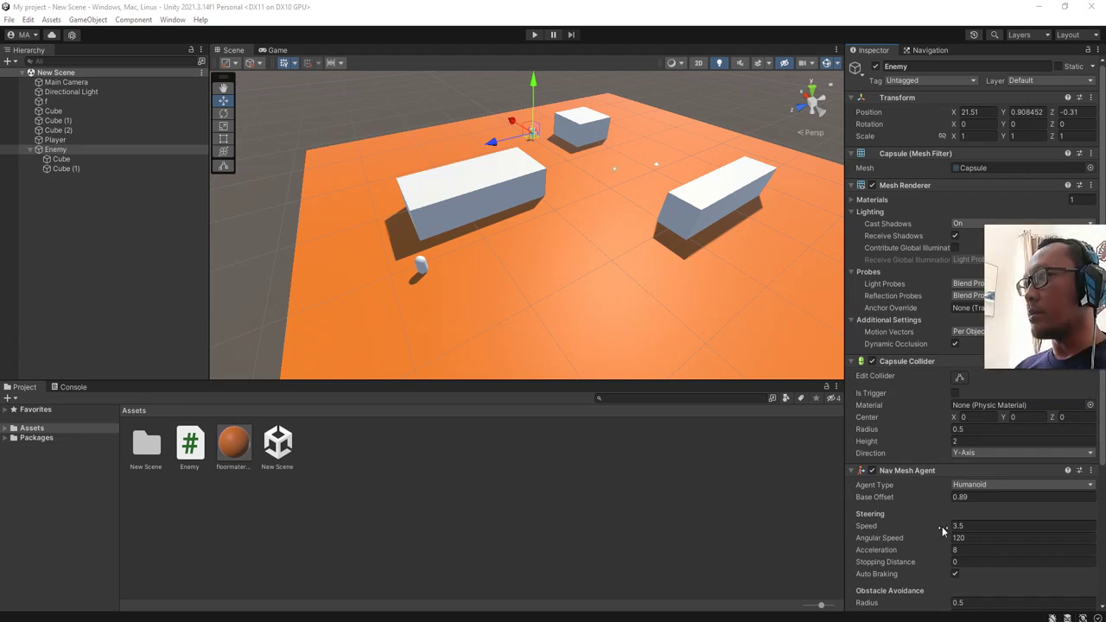
scroll(923, 555, "down", 2)
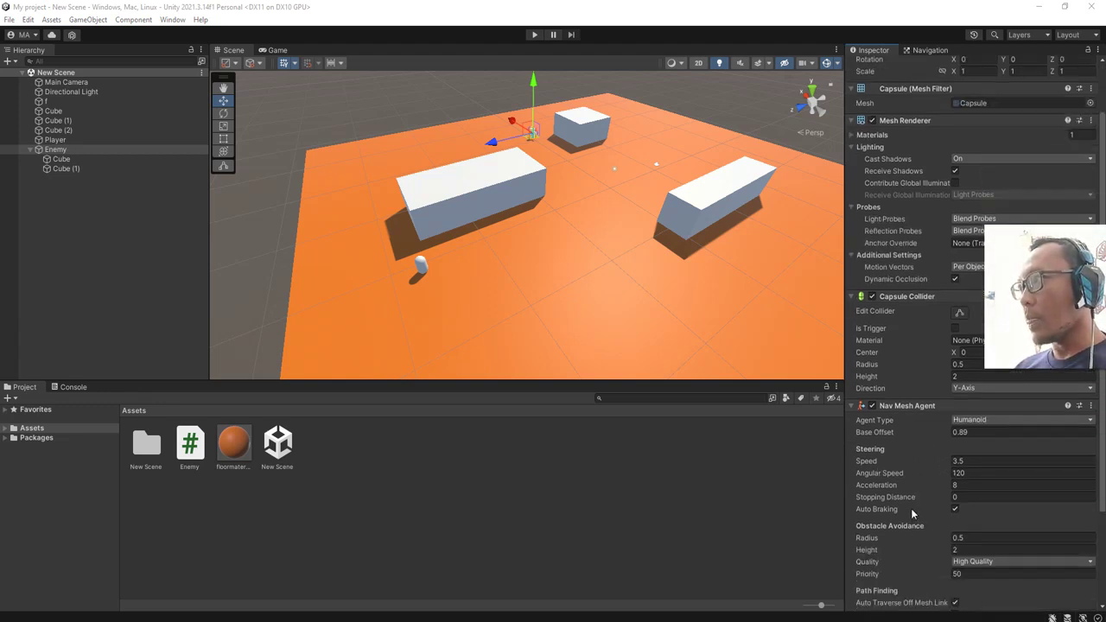
scroll(903, 531, "down", 2)
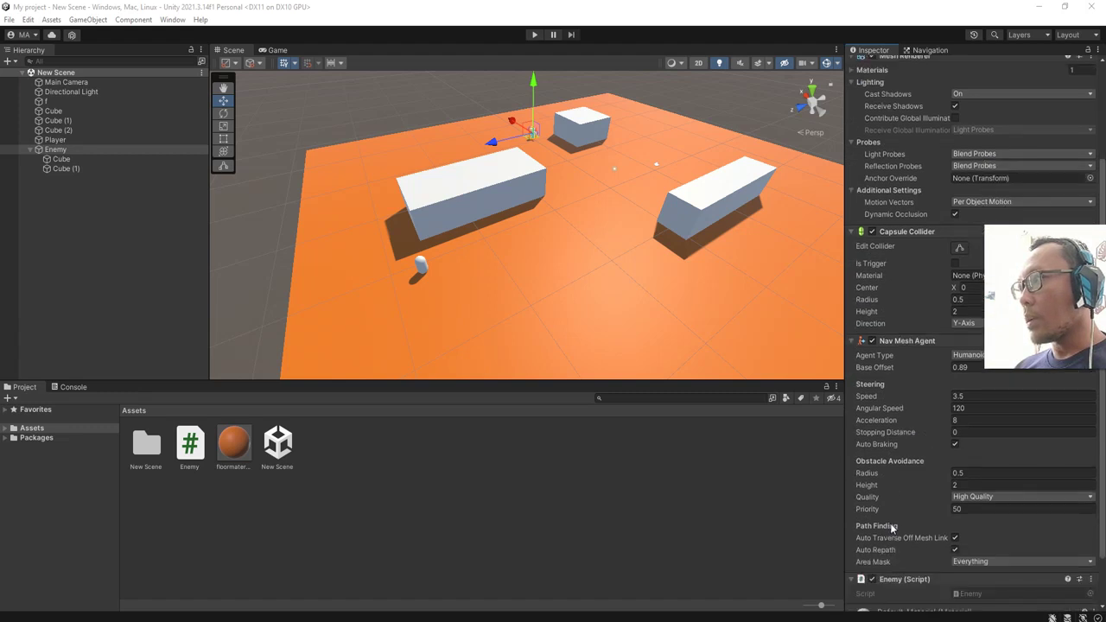
scroll(902, 556, "down", 1)
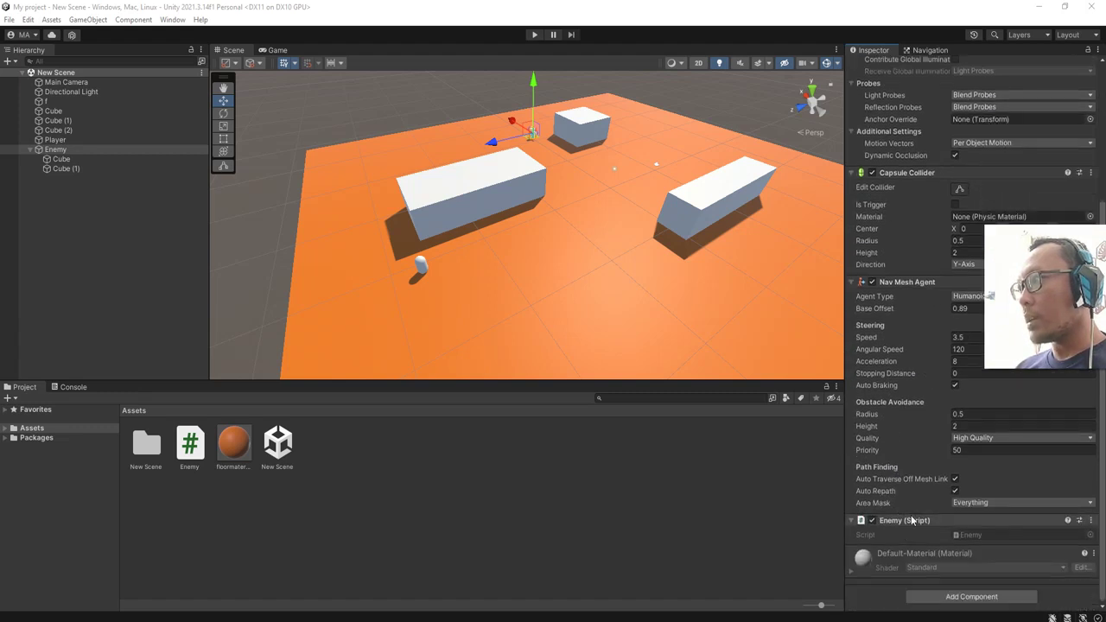
left_click(956, 370)
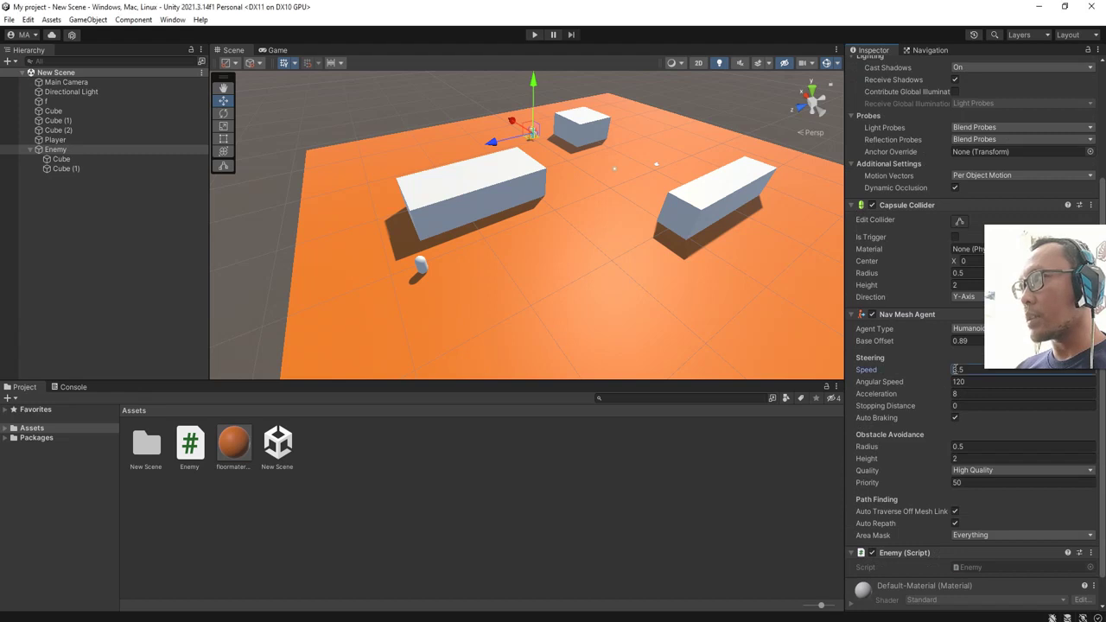
type("10")
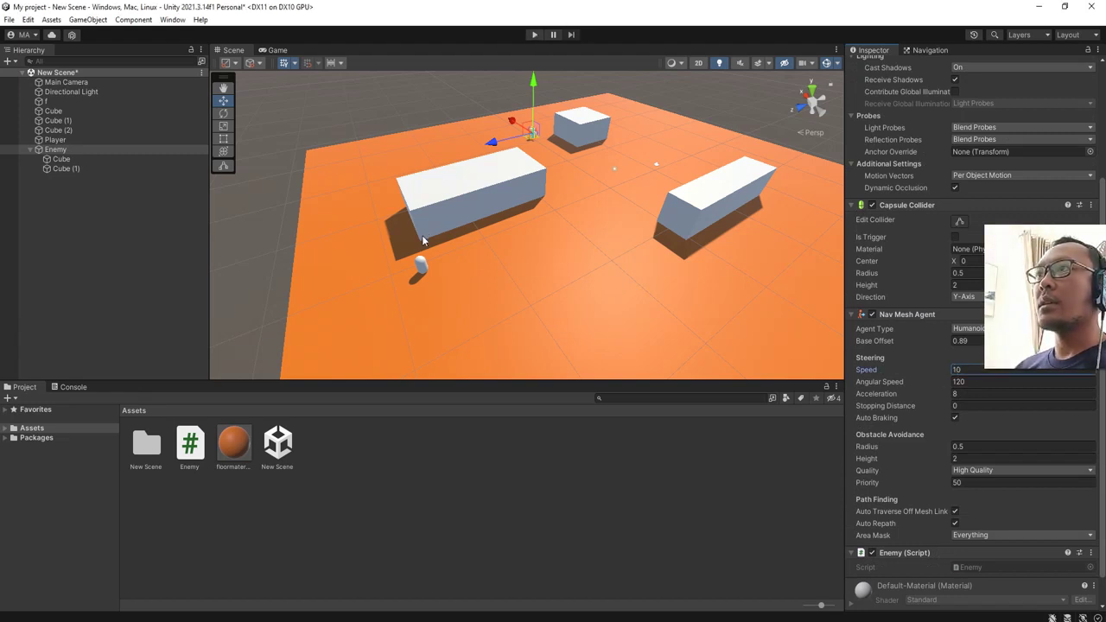
left_click(420, 264)
left_click(533, 35)
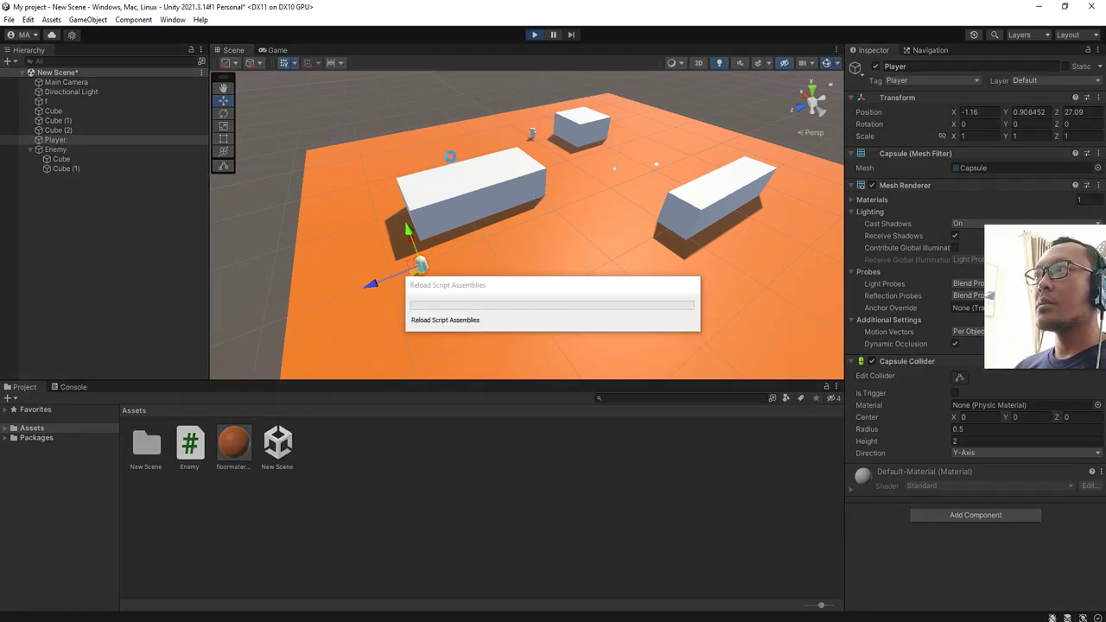
Step: Drag the Player across the floor toward the far box, ending at X 3.56, Z -11.69
left_click(235, 51)
left_click_drag(414, 281, 666, 131)
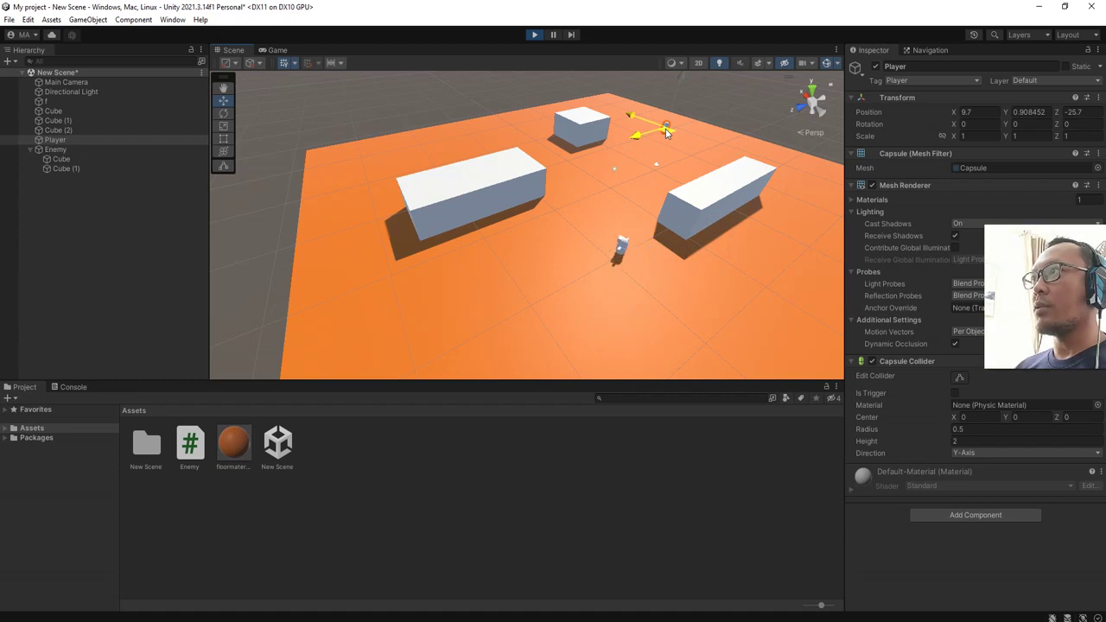
left_click_drag(665, 130, 613, 126)
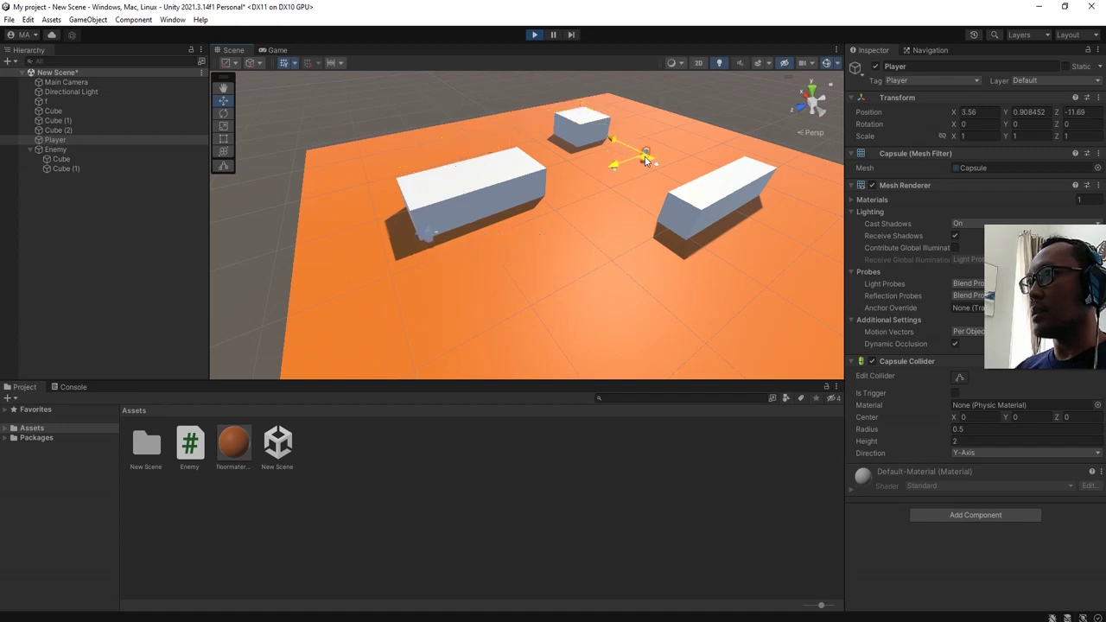